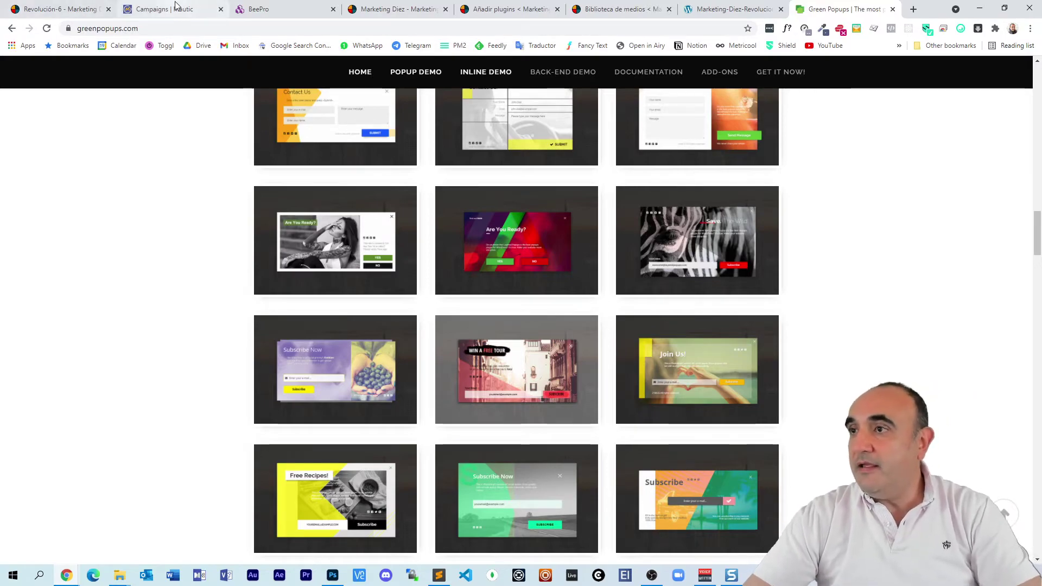
# Step: Scroll greenpopups.com back to the top and reveal the GET IT NOW! buy submenu
pyautogui.scroll(10, 322, 296)
pyautogui.scroll(10, 322, 296)
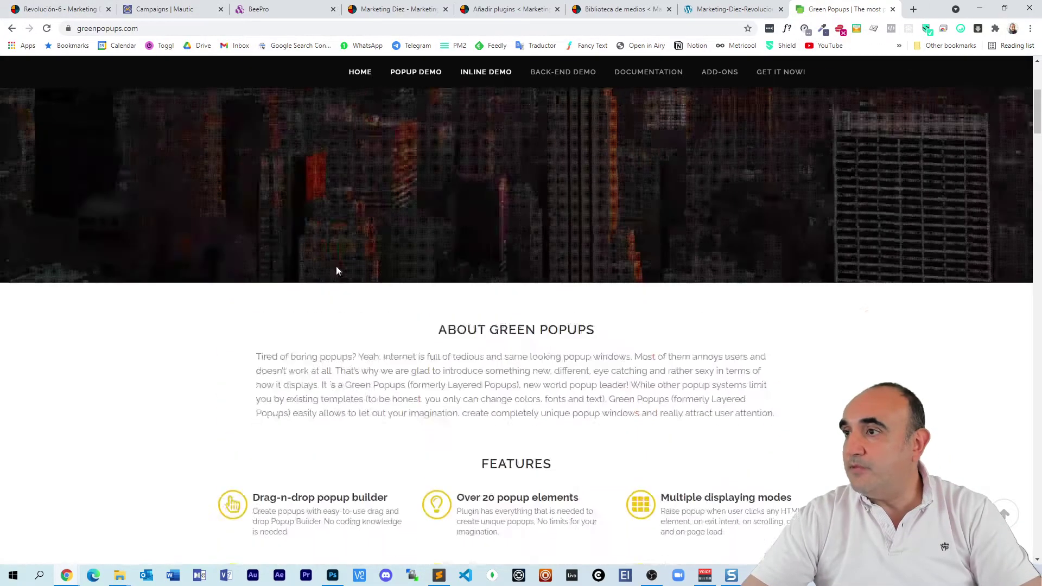
pyautogui.moveTo(790, 80)
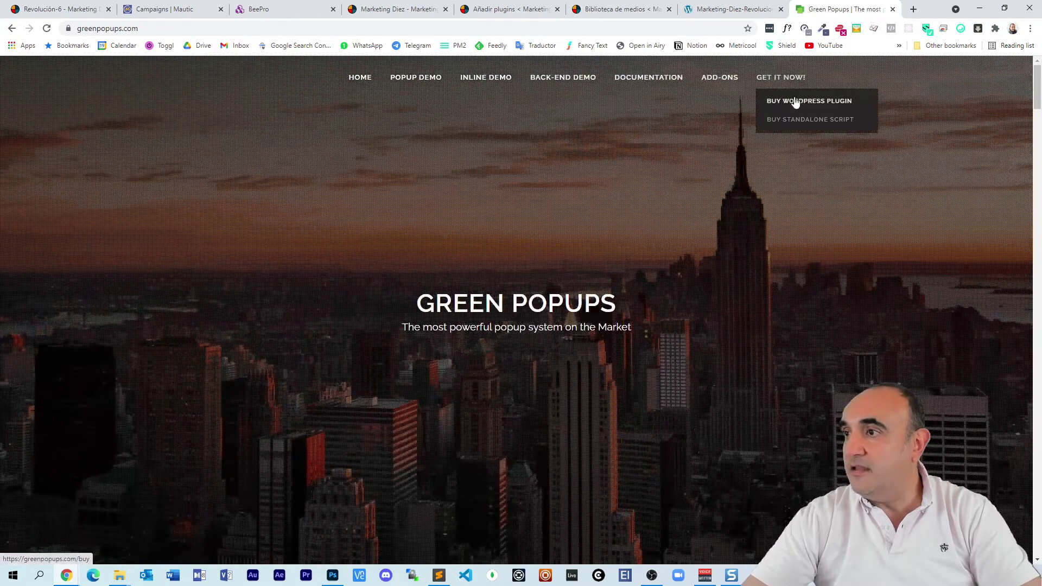
# Step: Open the Green Popups WordPress plugin listing on CodeCanyon and review its $21 regular licence
pyautogui.click(810, 100)
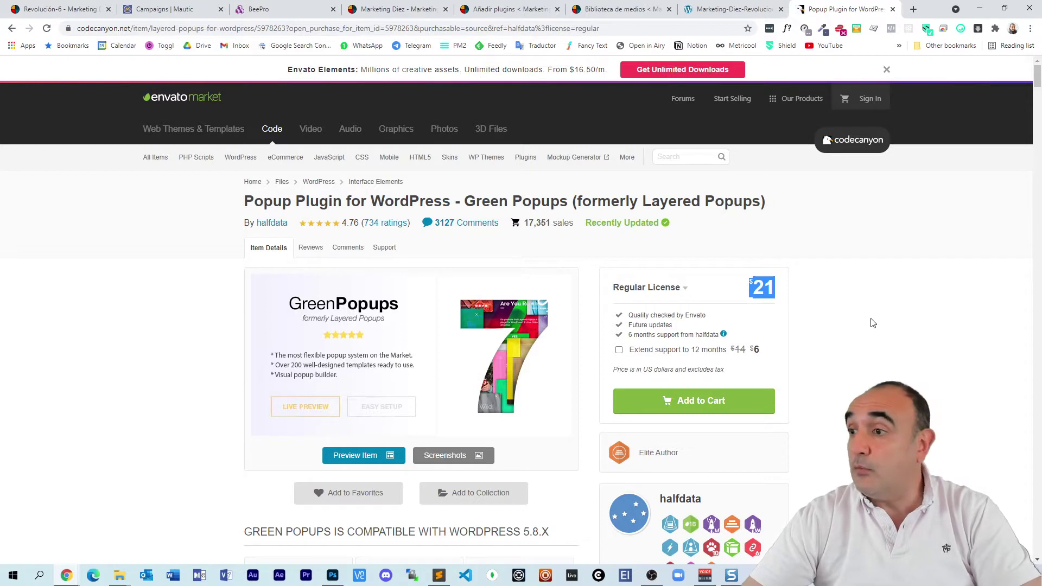
pyautogui.scroll(-1, 874, 325)
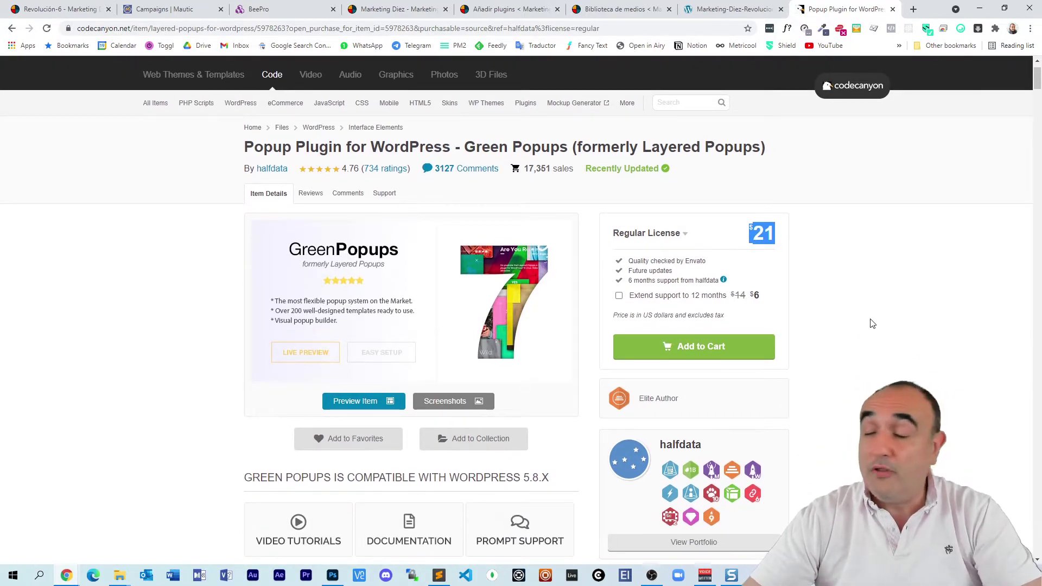
pyautogui.scroll(-1, 872, 324)
pyautogui.scroll(2, 869, 327)
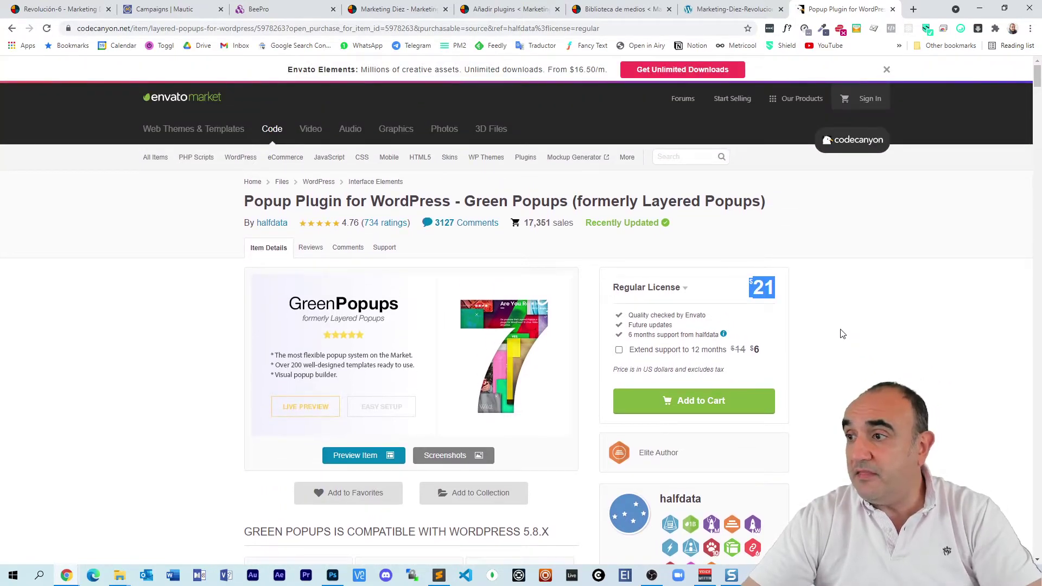
pyautogui.click(110, 255)
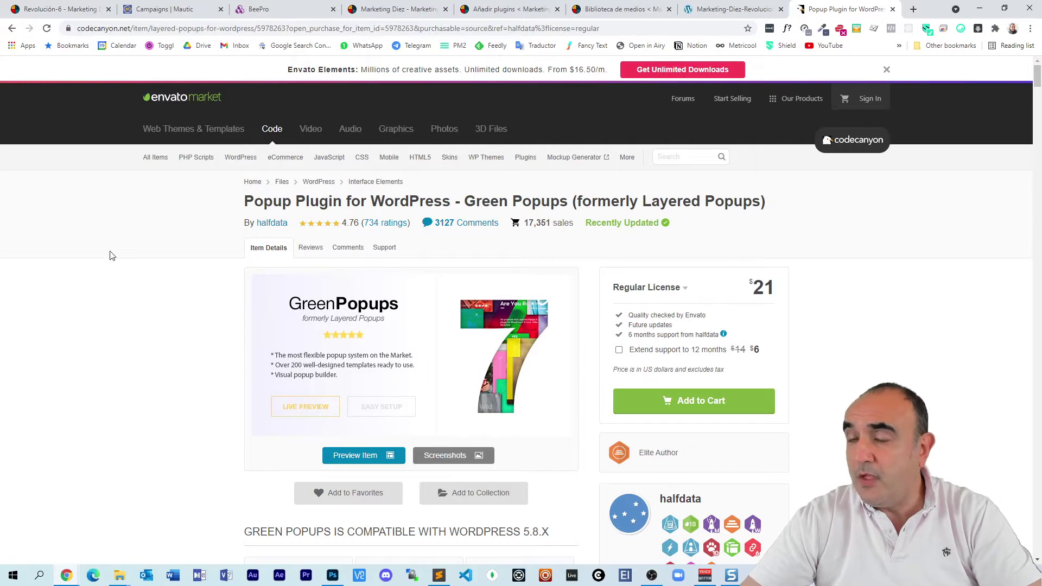
pyautogui.click(60, 9)
# Step: Bring the WordPress Add Plugins page forward and show the plugin zip upload area
pyautogui.click(161, 4)
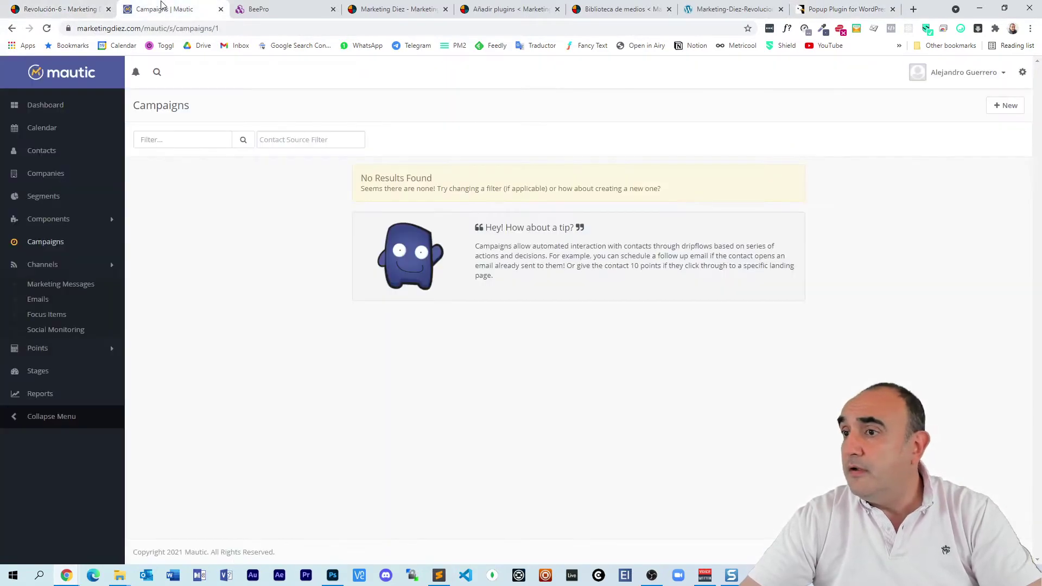
pyautogui.click(62, 9)
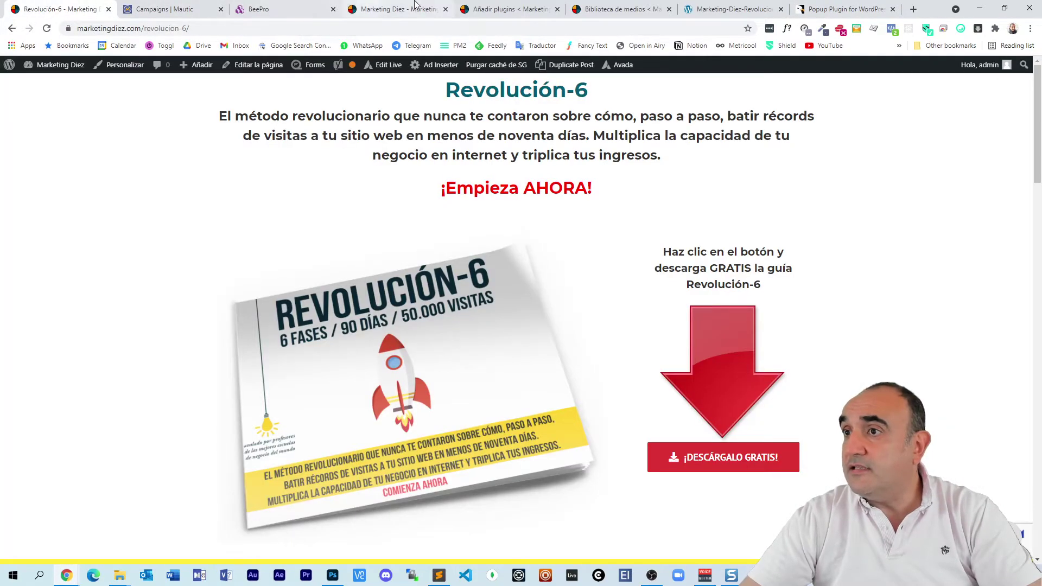
pyautogui.moveTo(492, 7); pyautogui.dragTo(60, 9)
pyautogui.click(207, 92)
pyautogui.click(207, 92)
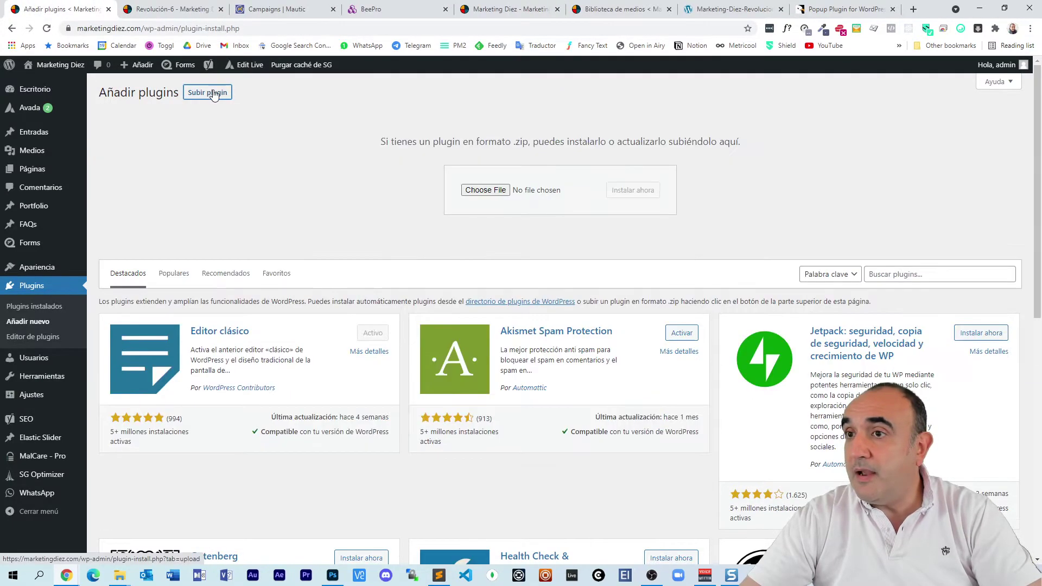
# Step: Upload green-popups.zip, install it, and activate the Green Popups 7.28 plugin
pyautogui.click(486, 190)
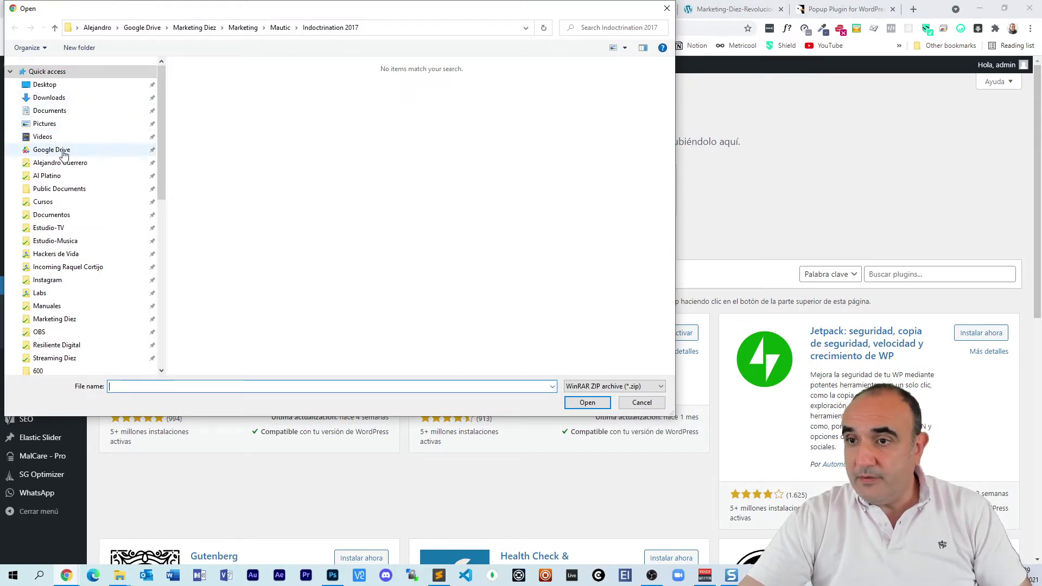
pyautogui.press('Escape')
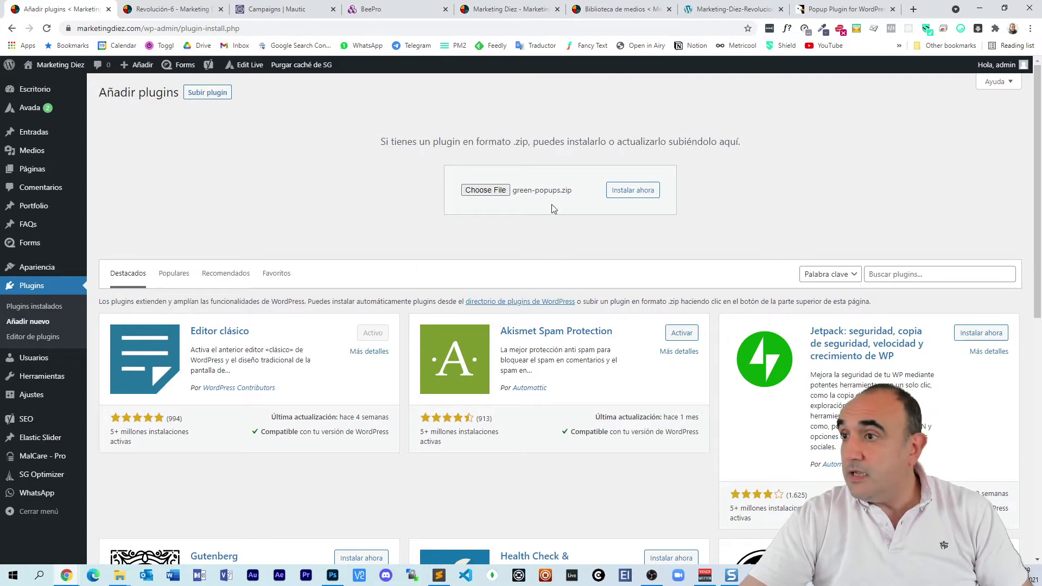
pyautogui.click(628, 194)
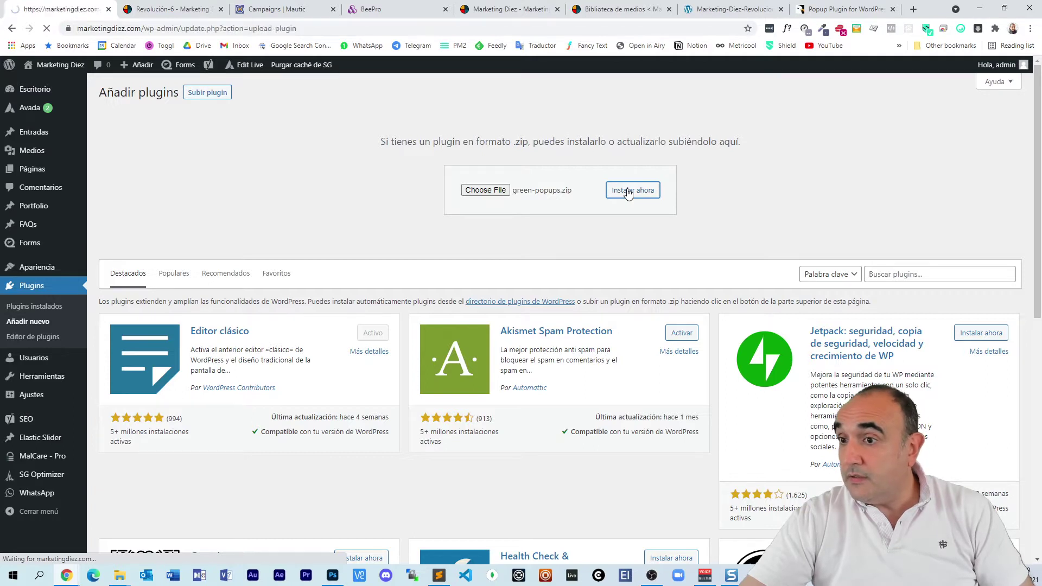
pyautogui.click(125, 170)
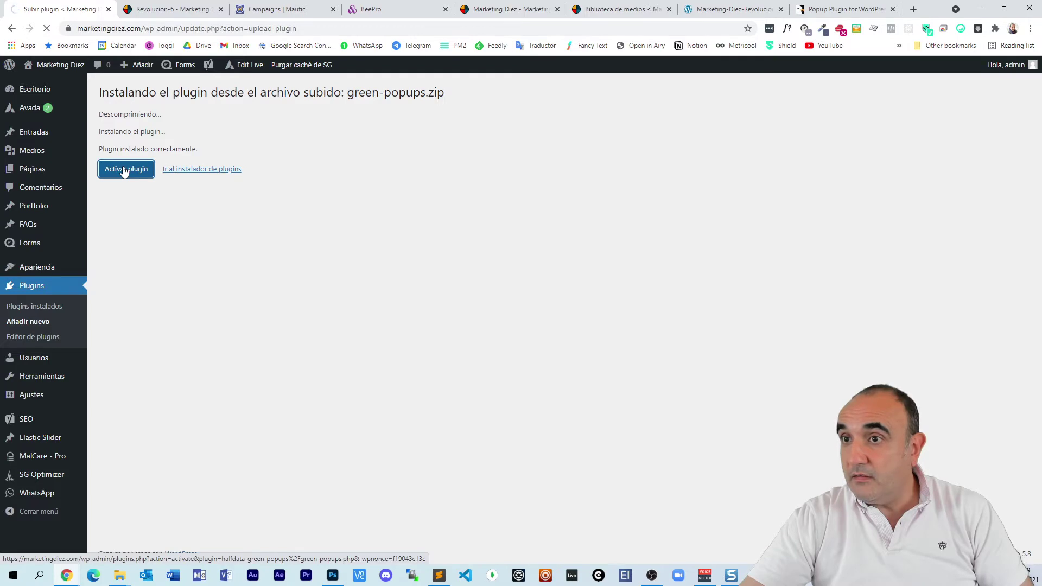
pyautogui.scroll(-5, 124, 172)
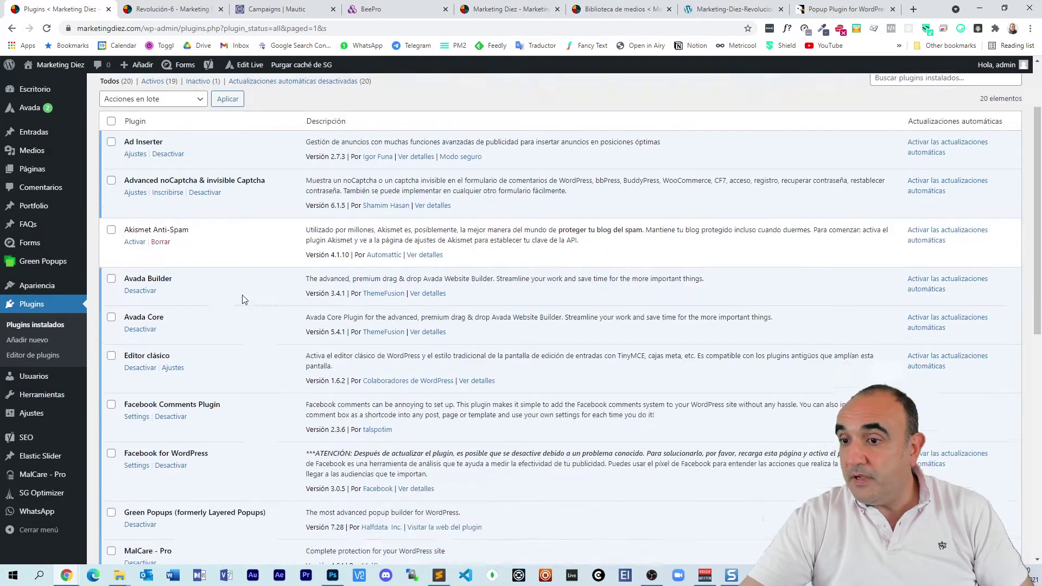
pyautogui.moveTo(41, 265)
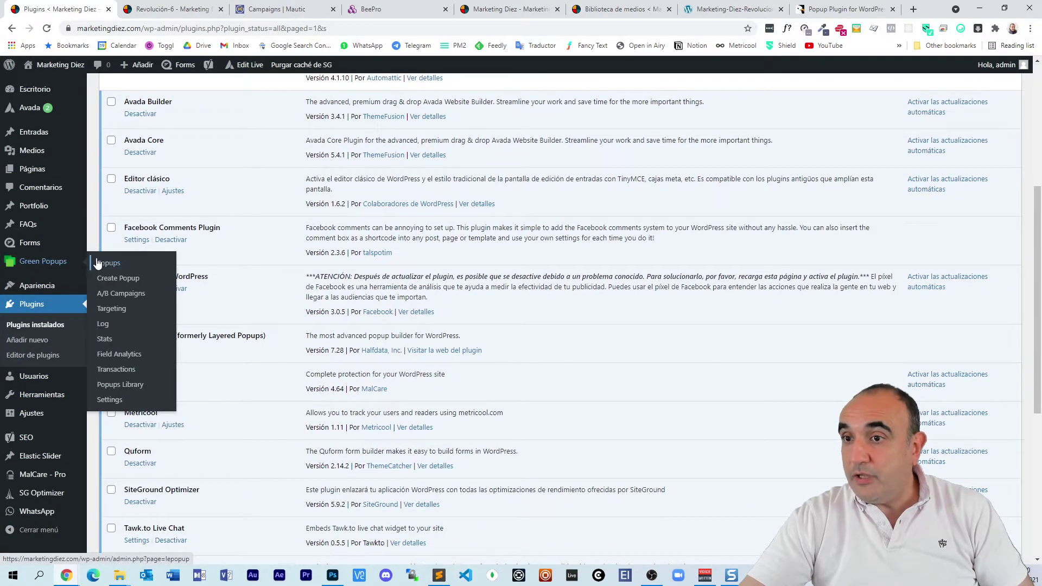
# Step: Change the Green Popups sender e-mail mailbox name to 'info' in the general settings
pyautogui.click(110, 400)
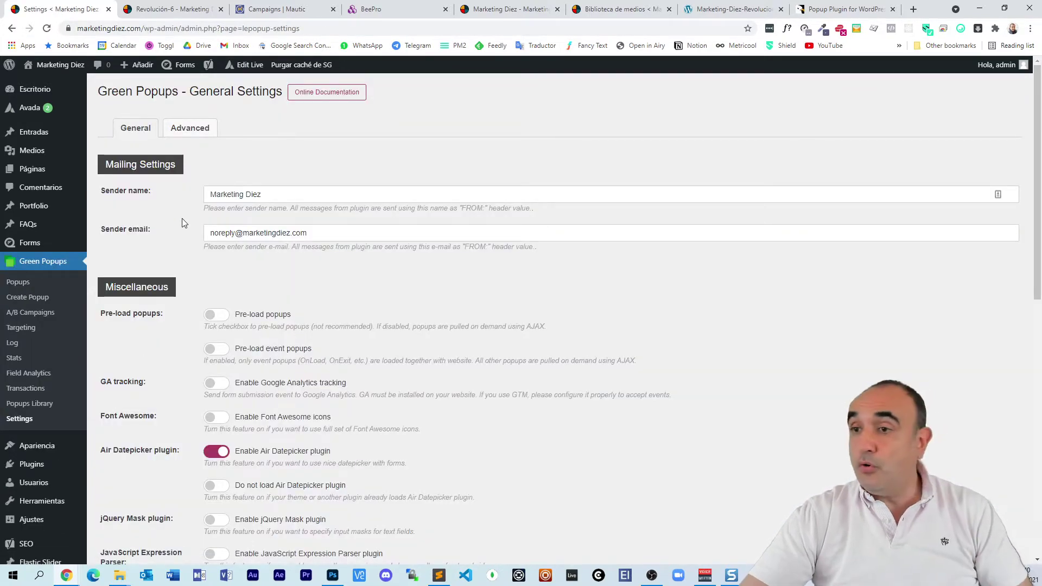
pyautogui.doubleClick(214, 235)
pyautogui.write('inf')
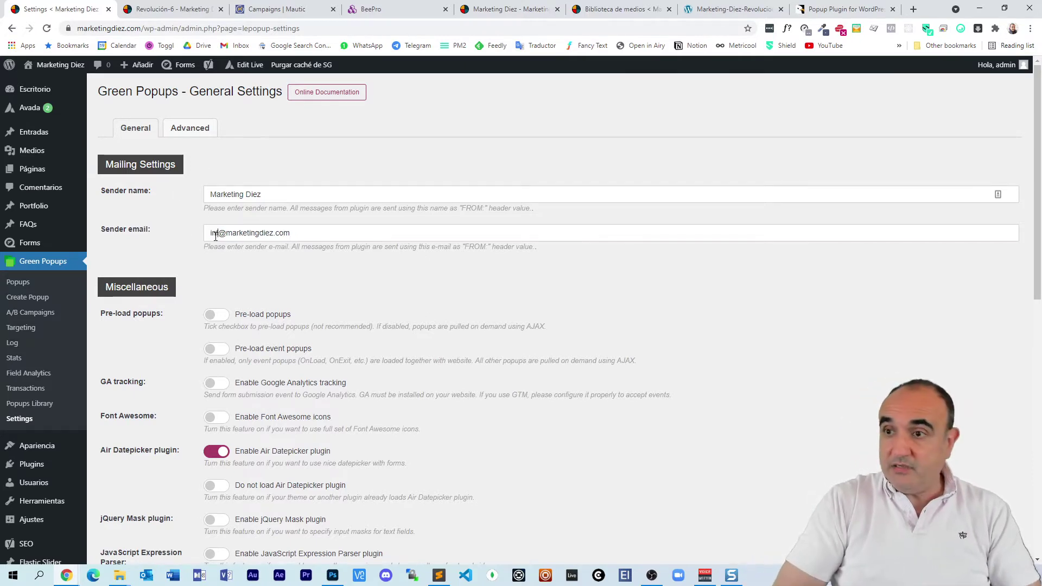
pyautogui.write('o')
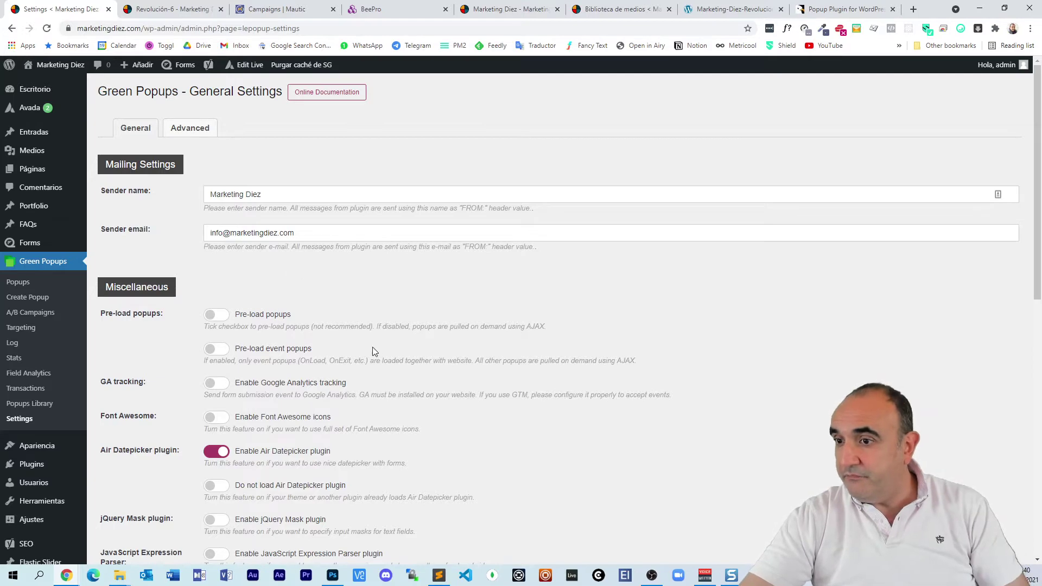
pyautogui.scroll(-10, 373, 351)
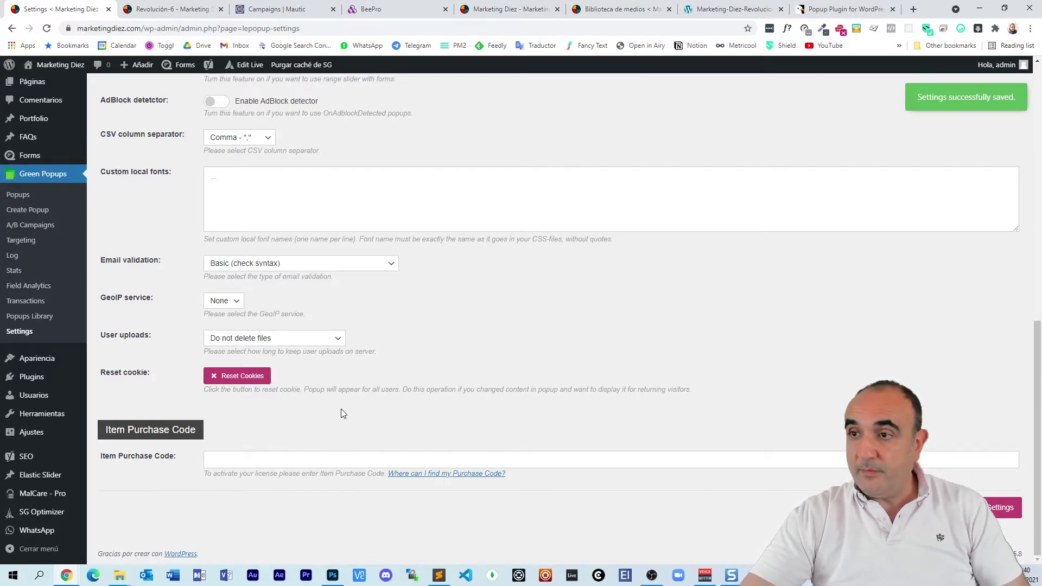
pyautogui.scroll(10, 415, 352)
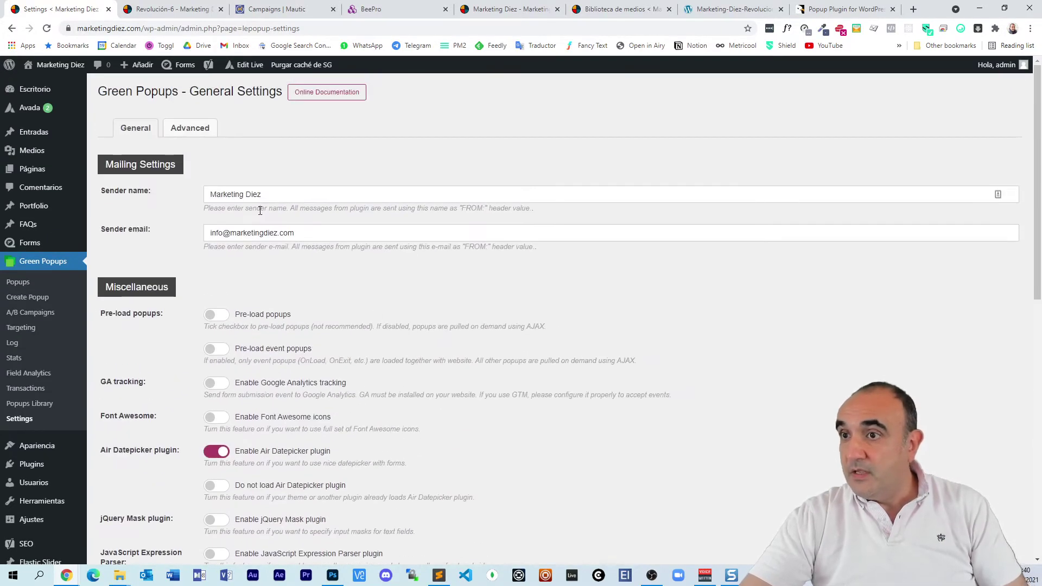
pyautogui.click(187, 130)
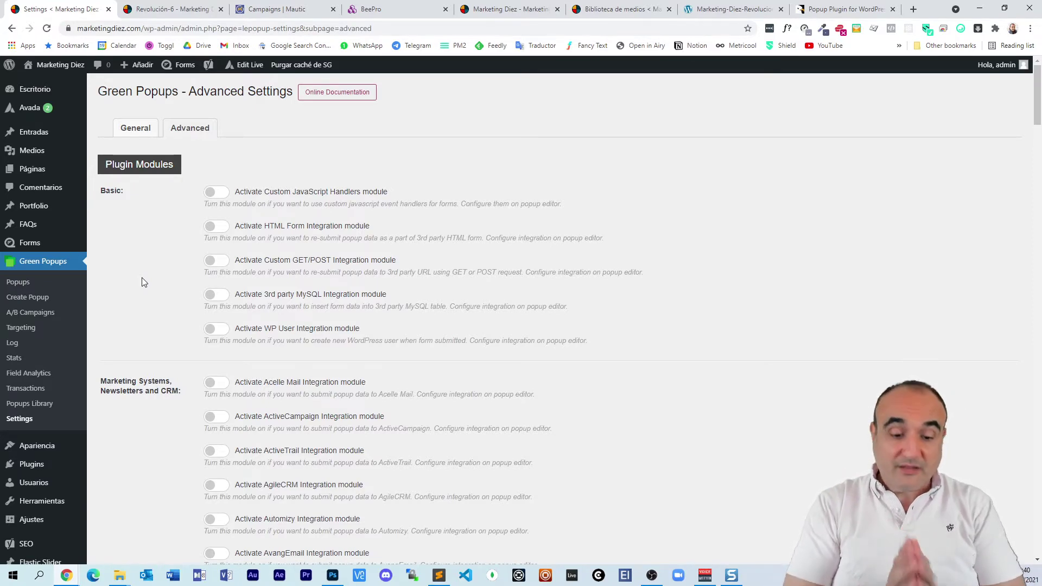
# Step: Search the Advanced settings page for 'mautic' to locate the Mautic integration module
pyautogui.hotkey('ctrl', 'f')
pyautogui.write('mautic')
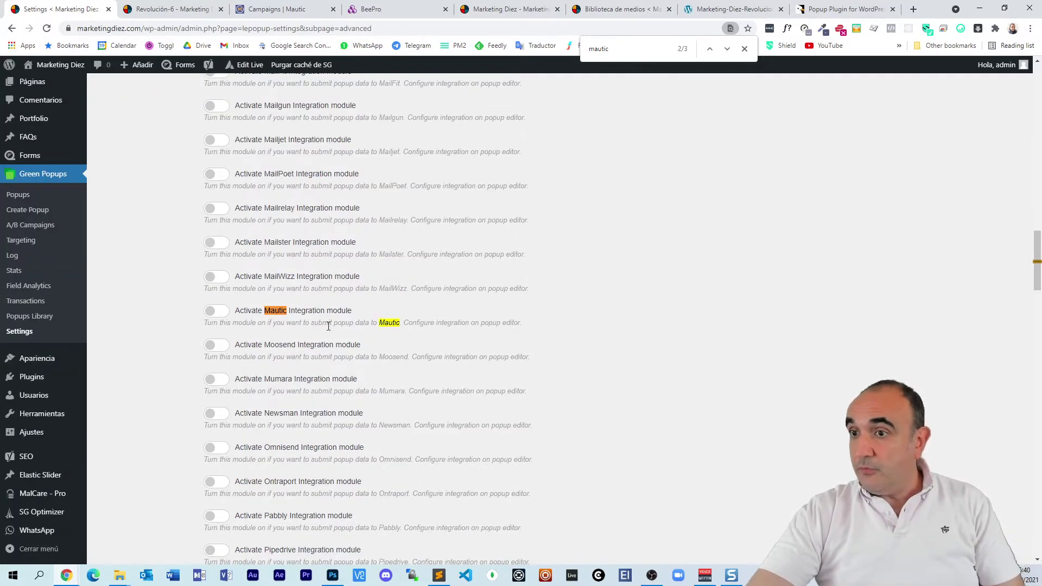
pyautogui.moveTo(240, 312); pyautogui.dragTo(356, 311)
pyautogui.click(356, 310)
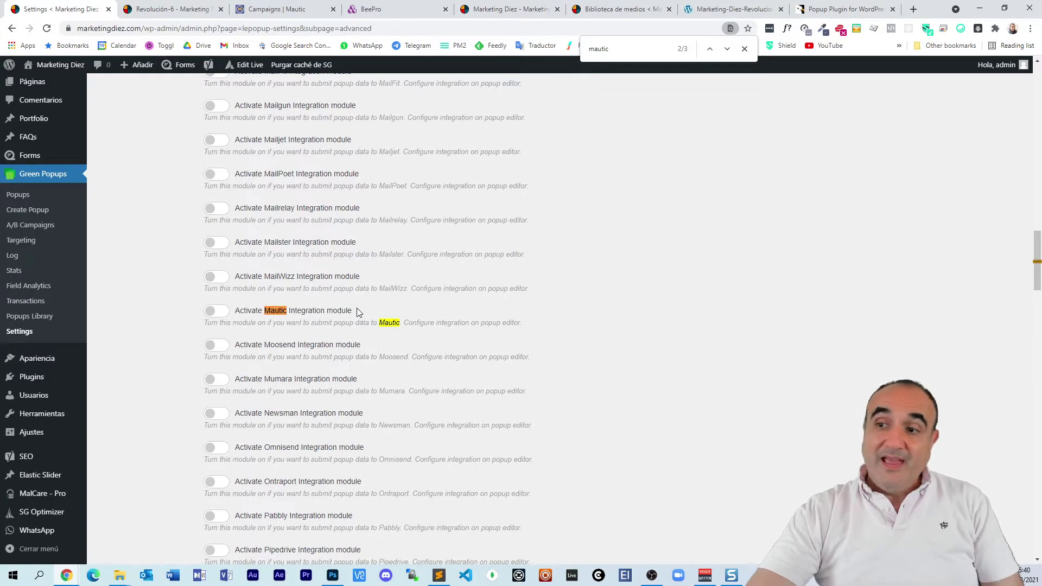
pyautogui.tripleClick(337, 306)
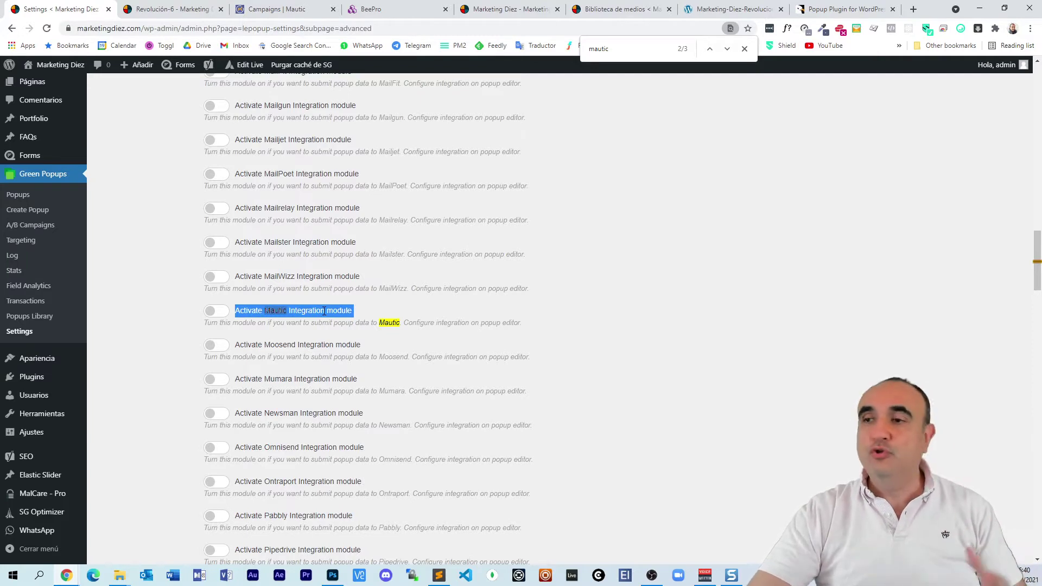
pyautogui.tripleClick(324, 311)
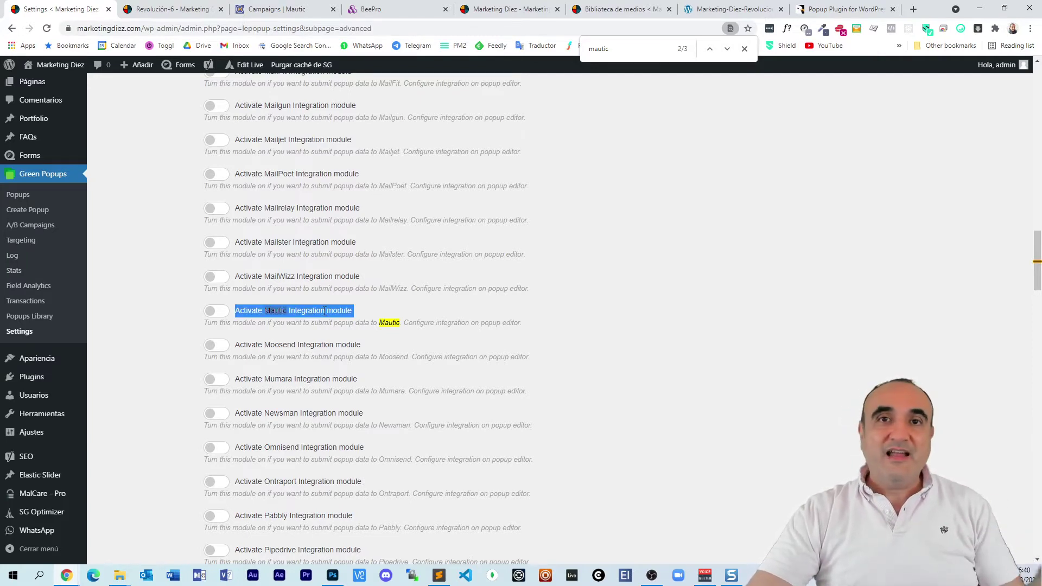
pyautogui.click(341, 313)
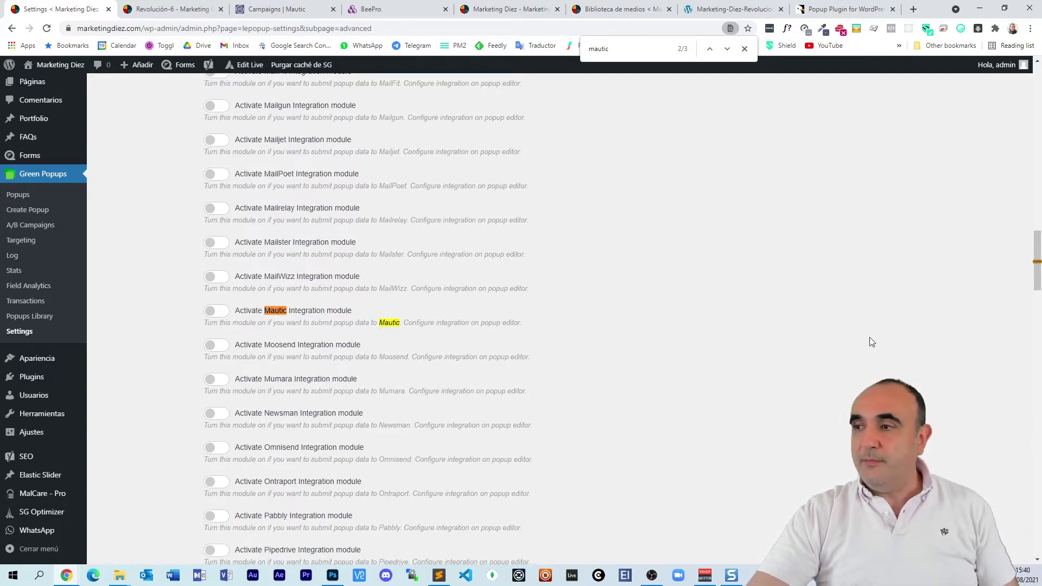
pyautogui.moveTo(1038, 250); pyautogui.dragTo(1031, 87)
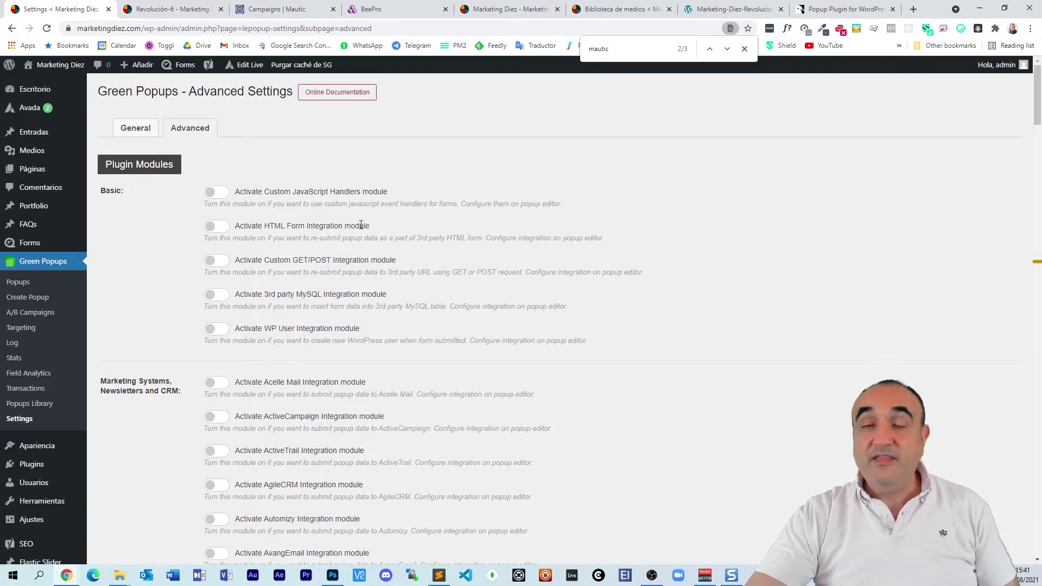
# Step: Switch on the HTML Form Integration module and save the advanced settings
pyautogui.click(217, 226)
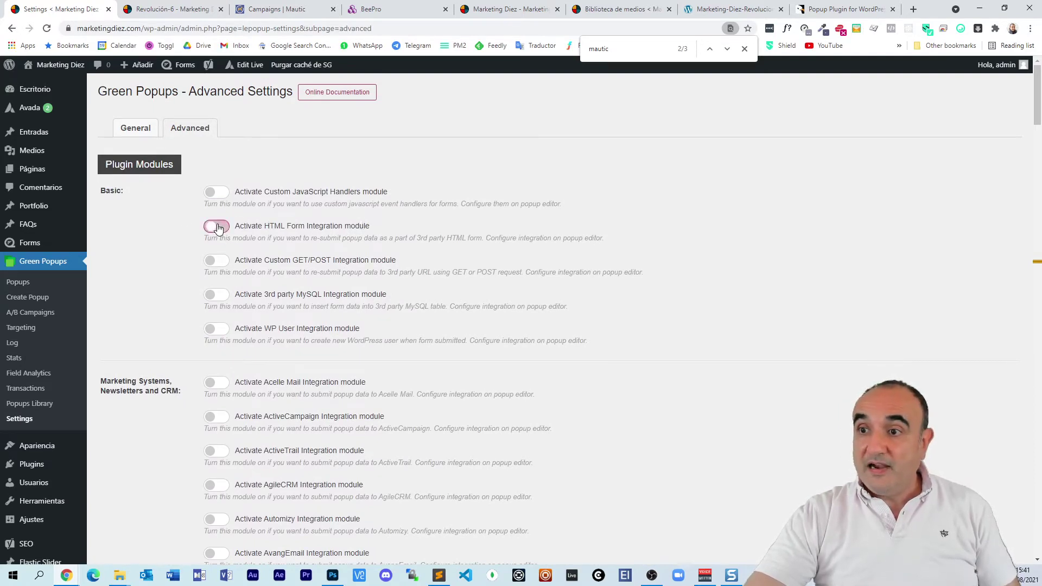
pyautogui.moveTo(1035, 101); pyautogui.dragTo(1031, 526)
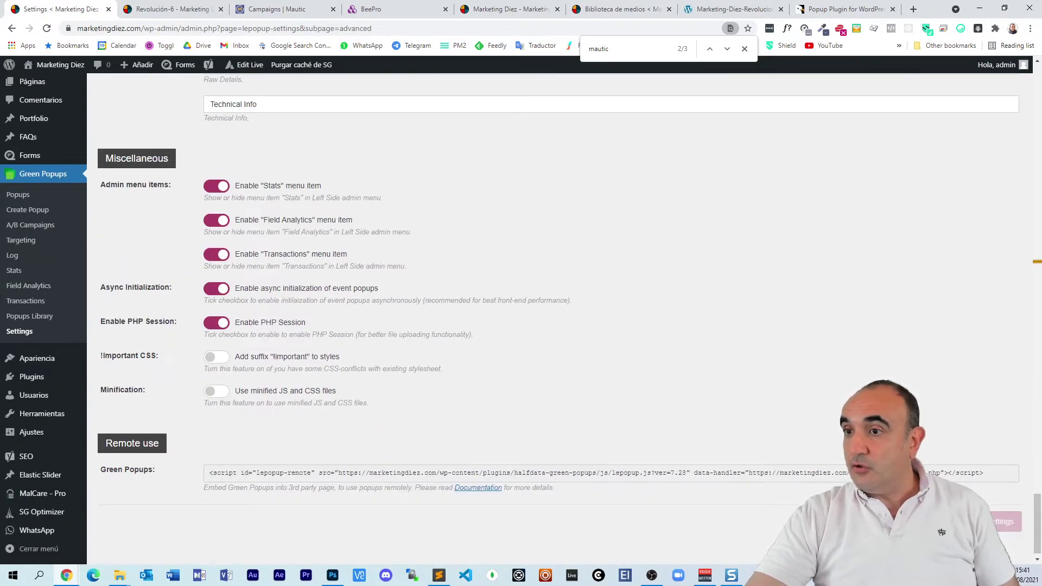
pyautogui.click(1005, 522)
pyautogui.scroll(5, 507, 280)
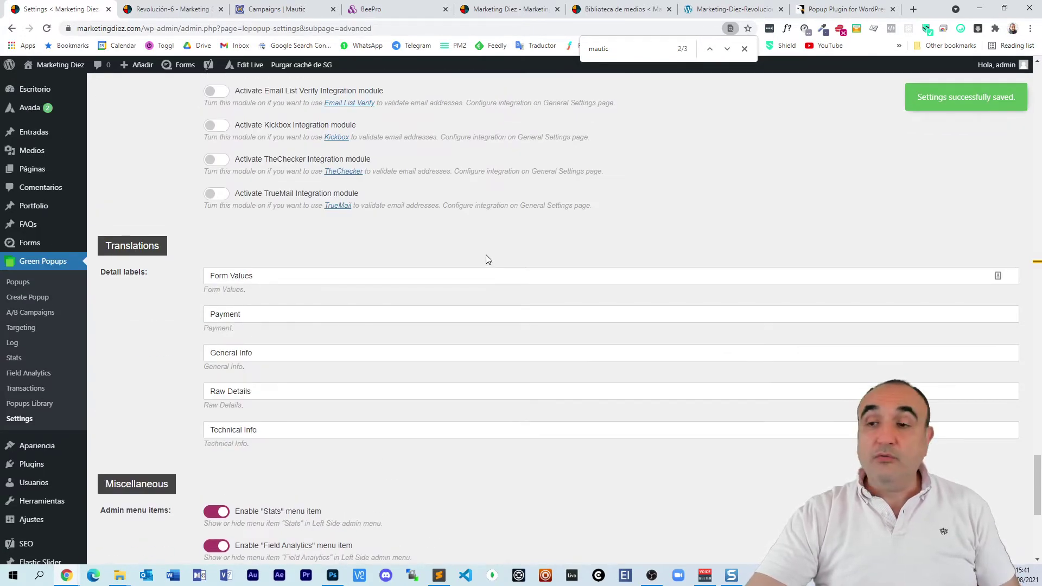
pyautogui.click(15, 286)
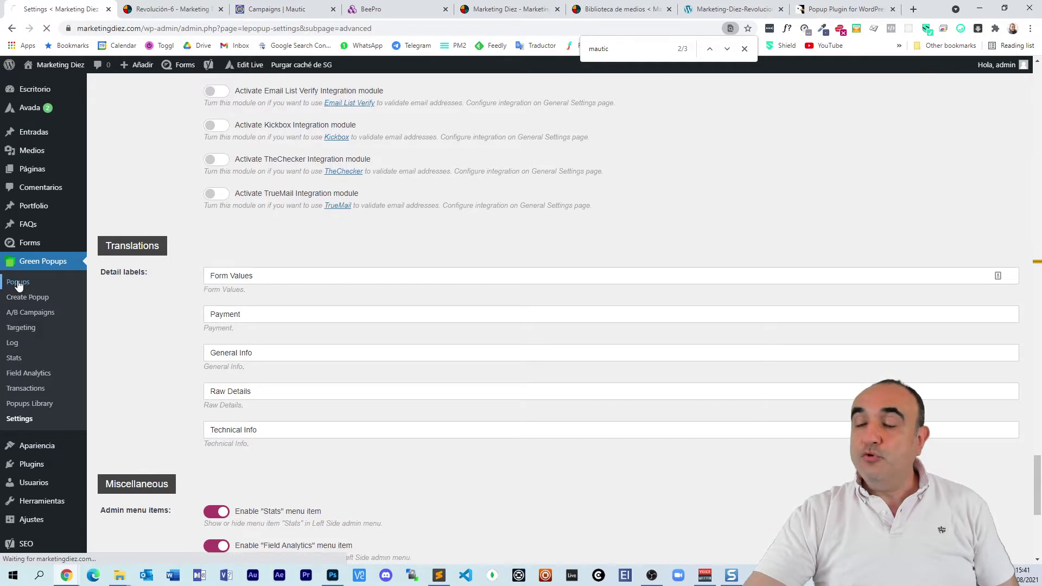
# Step: Import the saved popup files, including Revolucion-6, into the Green Popups list
pyautogui.scroll(-2, 449, 275)
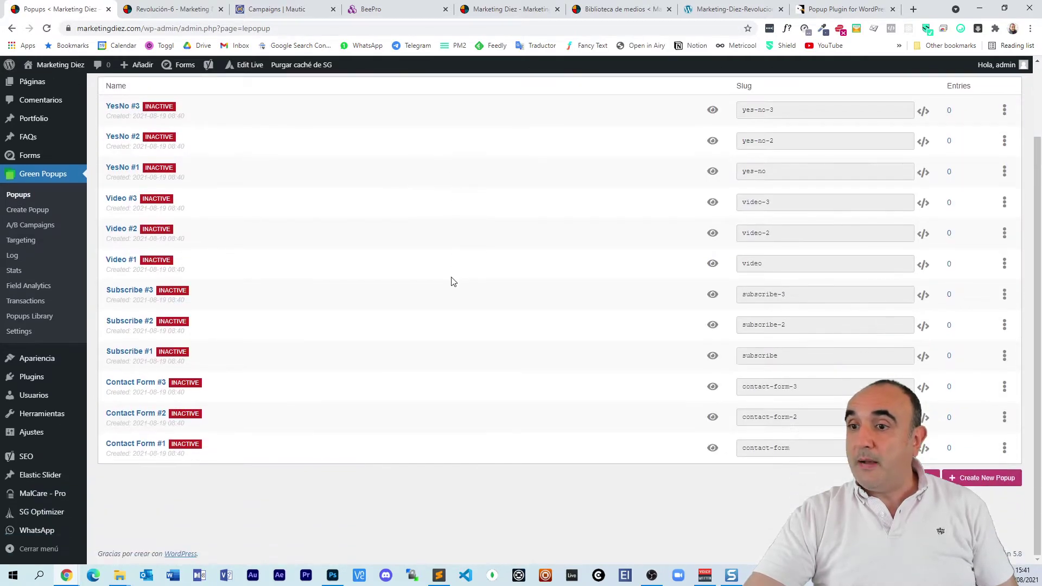
pyautogui.scroll(2, 449, 282)
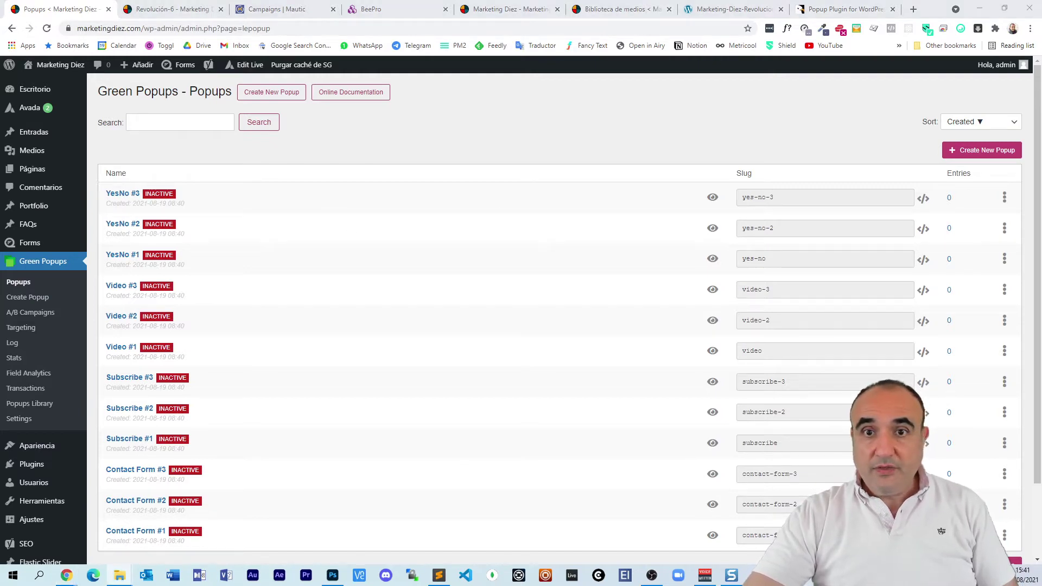
pyautogui.scroll(-1, 649, 323)
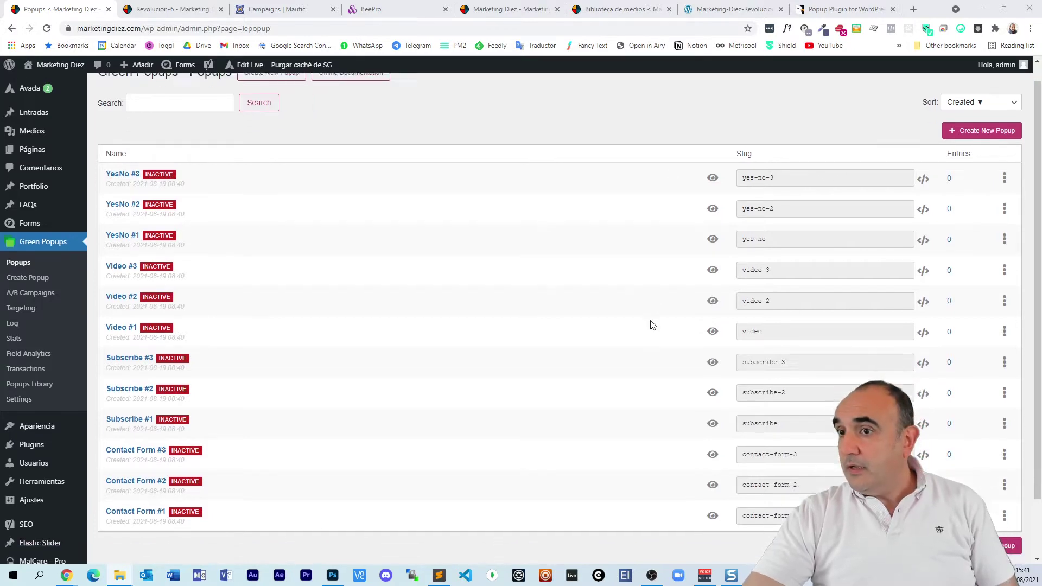
pyautogui.scroll(1, 649, 323)
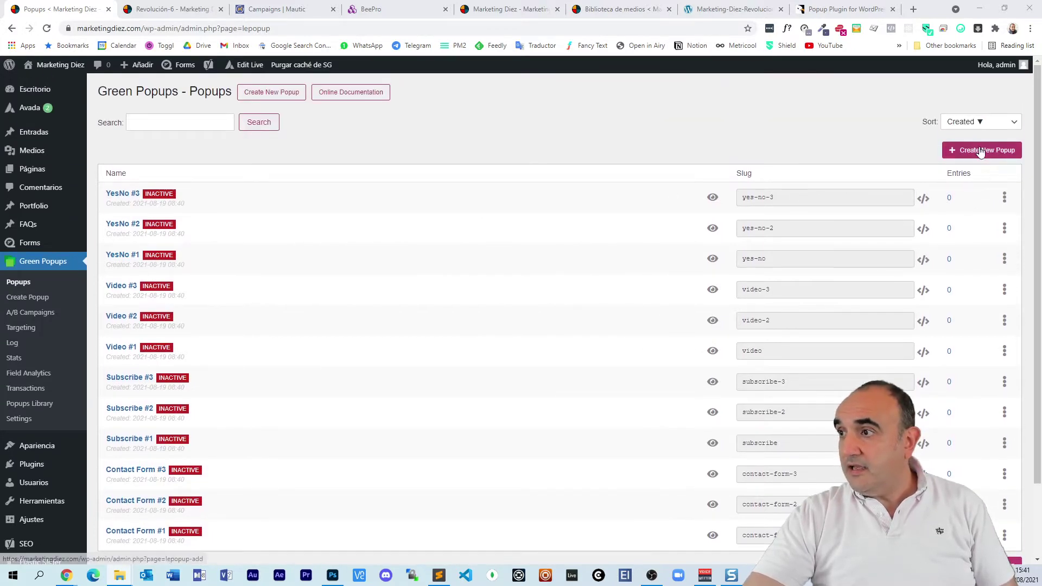
pyautogui.scroll(-3, 959, 484)
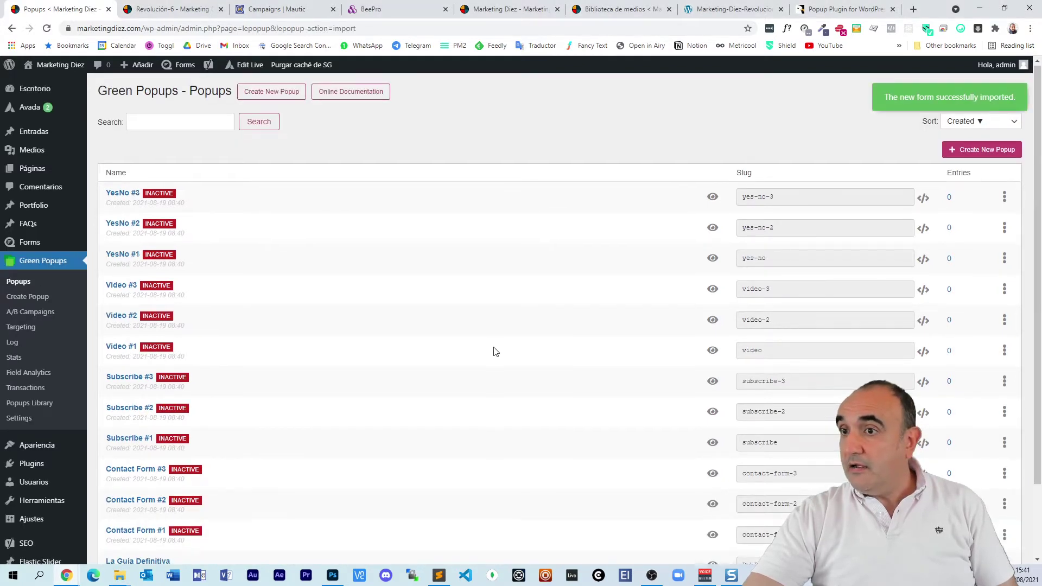
pyautogui.scroll(-3, 505, 358)
pyautogui.click(939, 530)
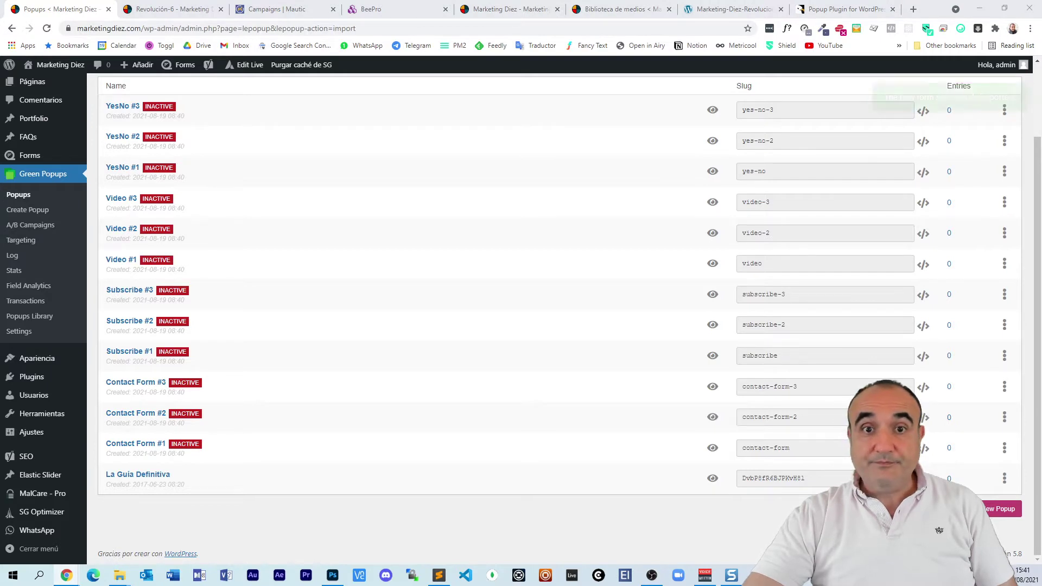
pyautogui.hotkey('alt', 'Tab')
pyautogui.press('F5')
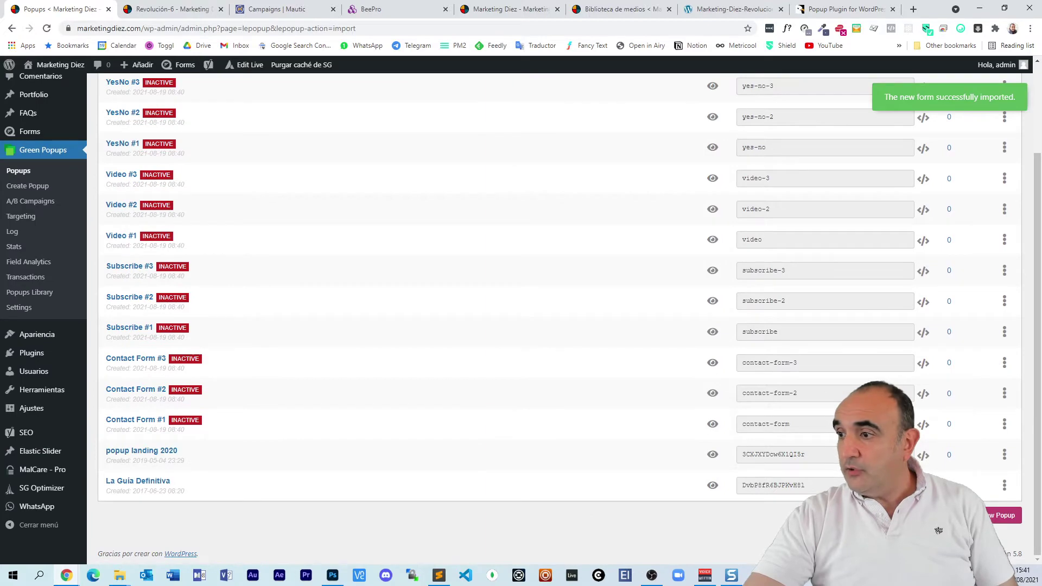
pyautogui.hotkey('alt', 'Tab')
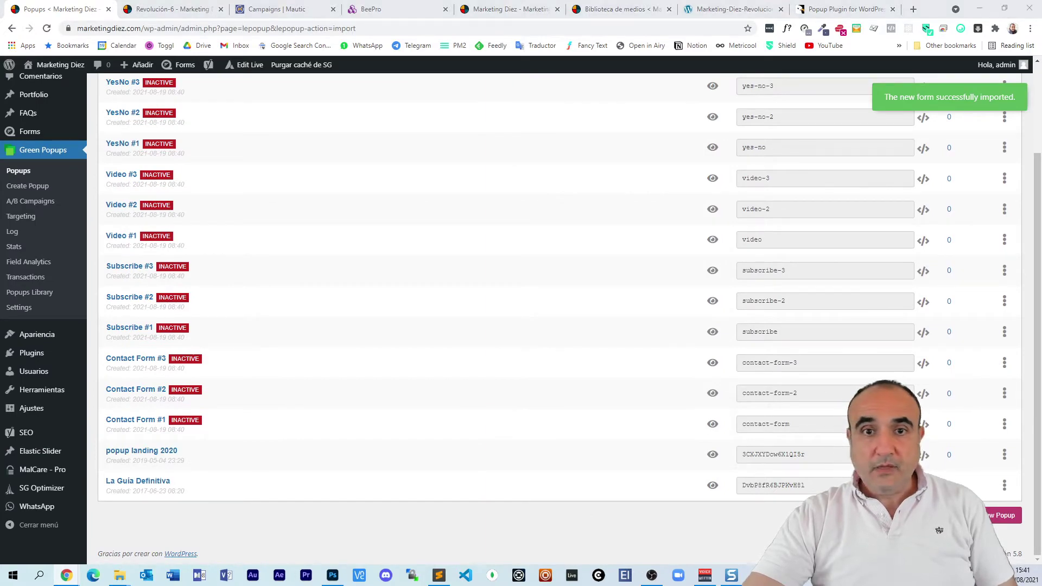
pyautogui.hotkey('alt', 'Tab')
pyautogui.press('F5')
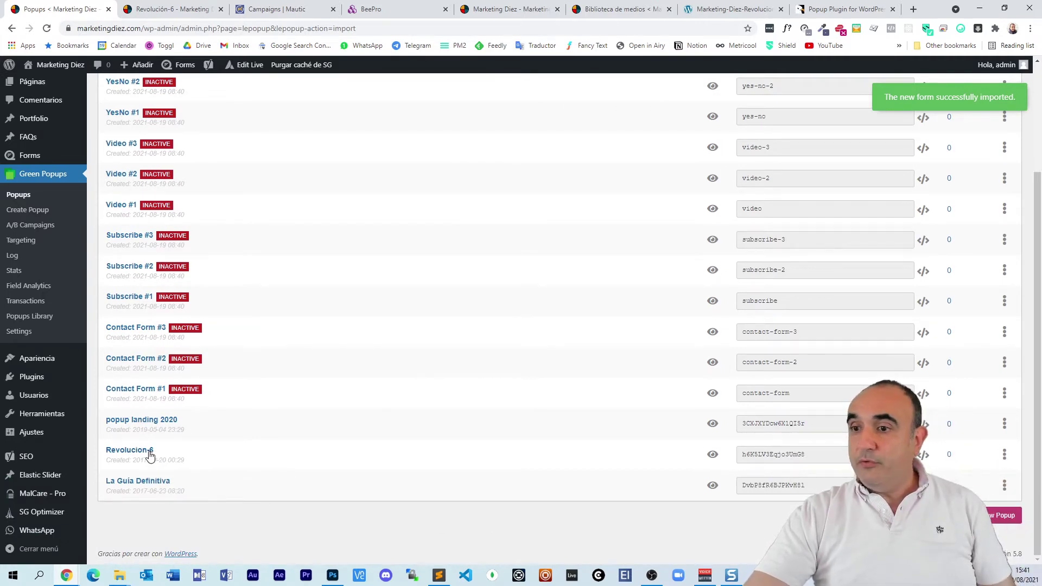
# Step: Preview Revolucion-6 on the Marketing Diez site, then go back to the popups admin tab
pyautogui.click(1004, 455)
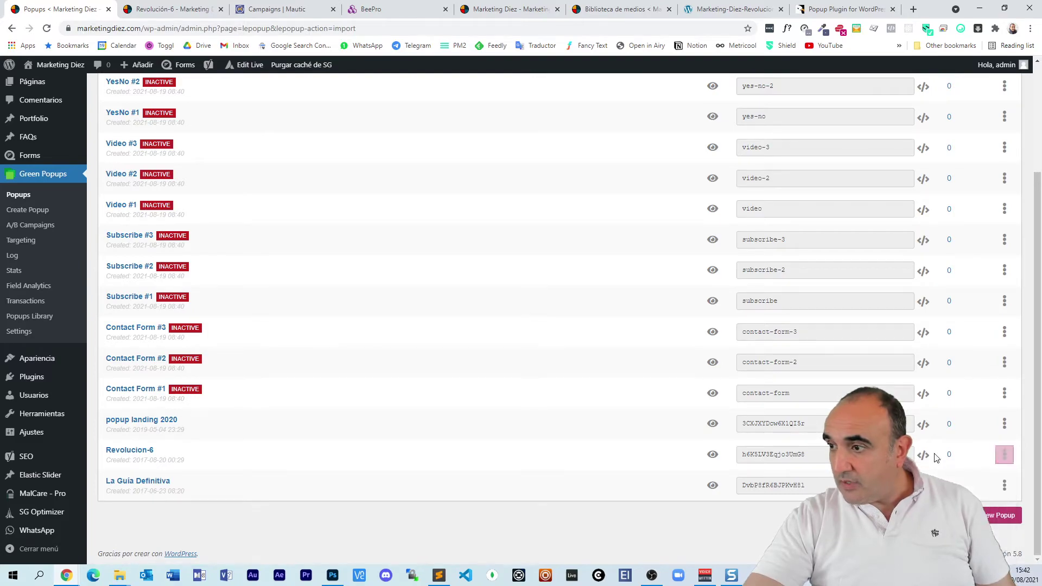
pyautogui.click(713, 455)
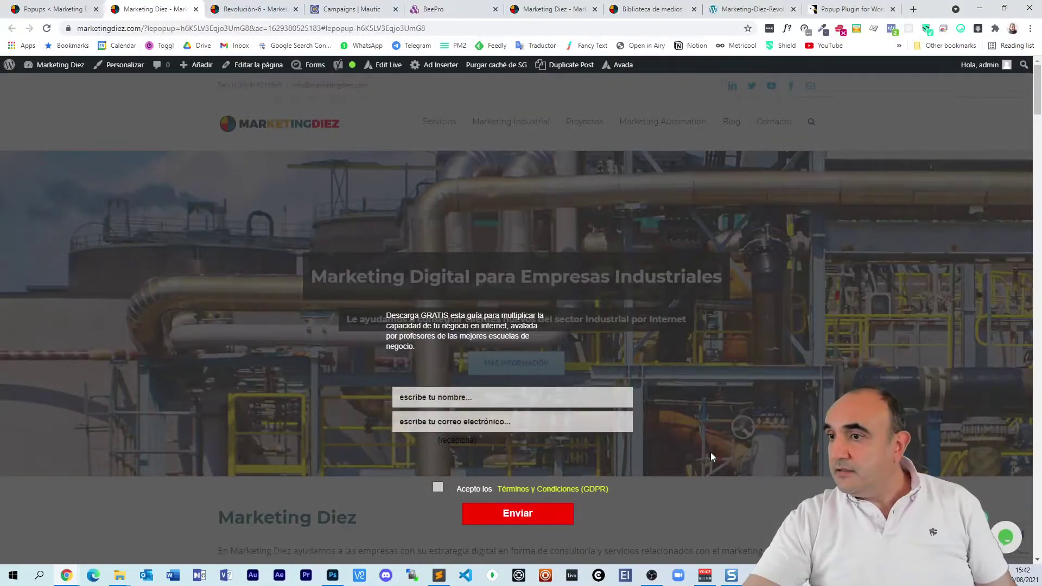
pyautogui.click(77, 122)
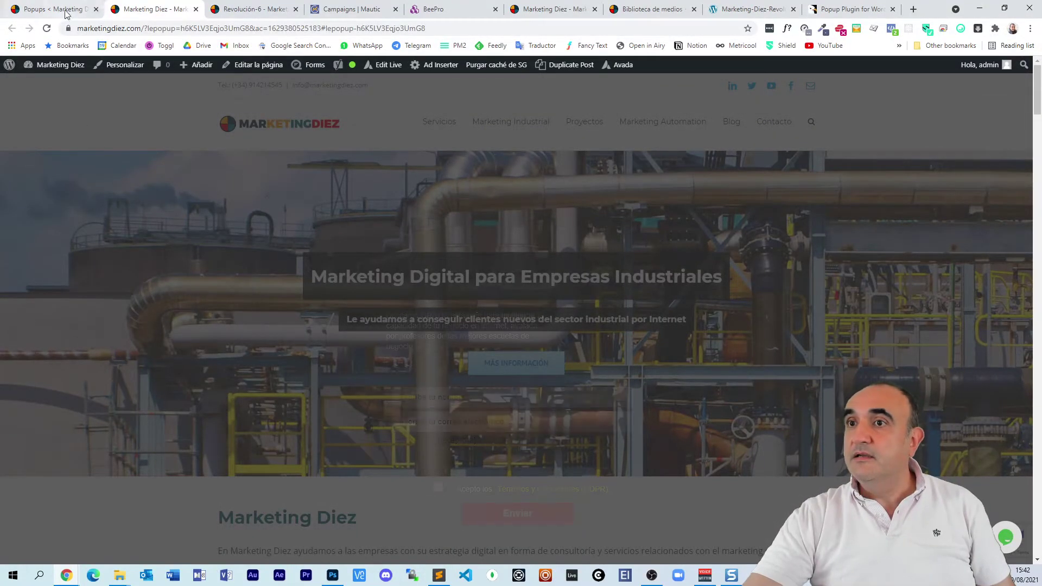
pyautogui.hotkey('ctrl', 'shift', 'Tab')
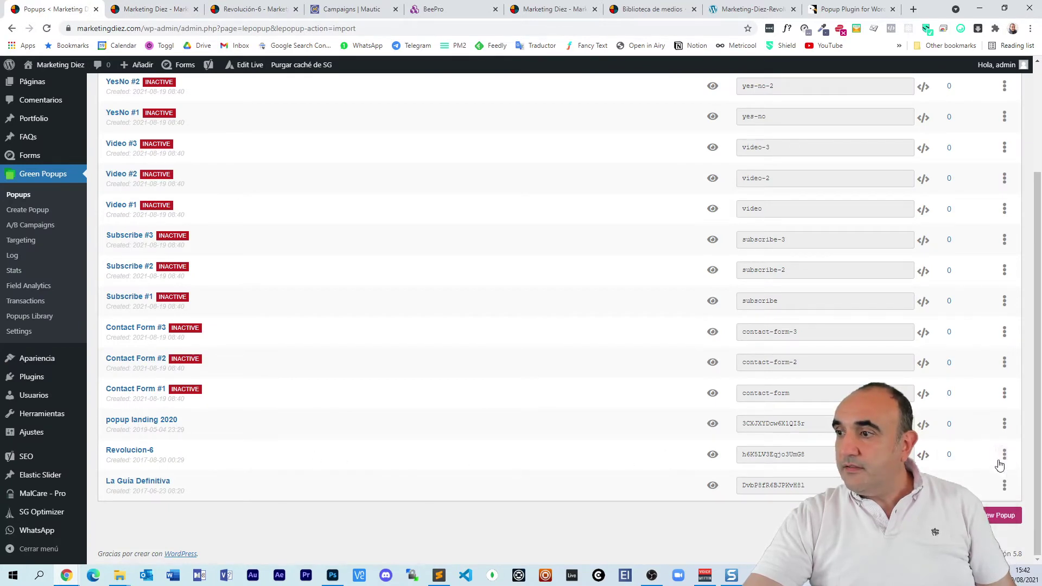
# Step: Open Revolucion-6 in the Green Popups editor and select its top Image layer
pyautogui.click(970, 476)
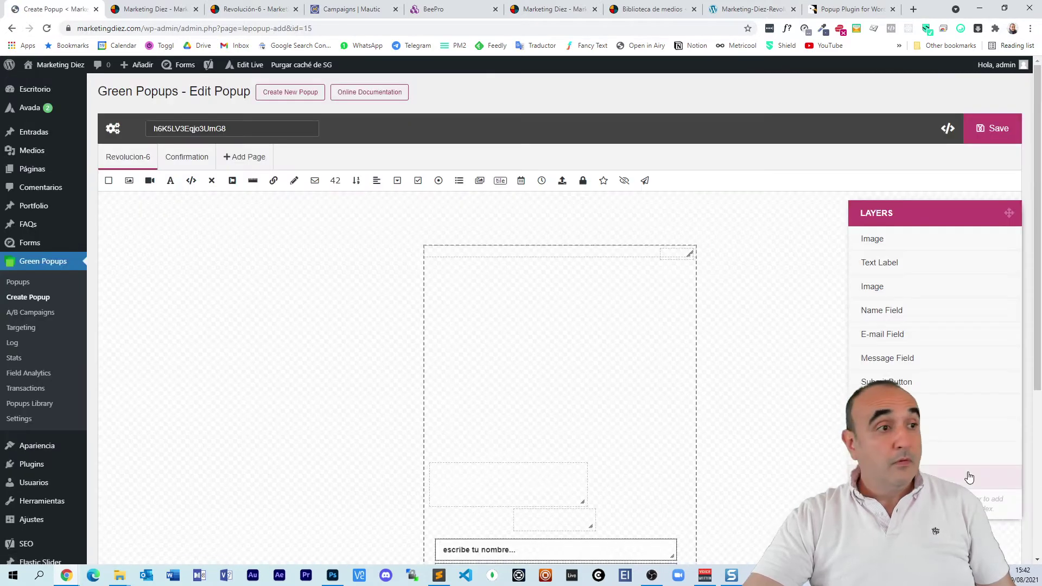
pyautogui.scroll(-3, 332, 295)
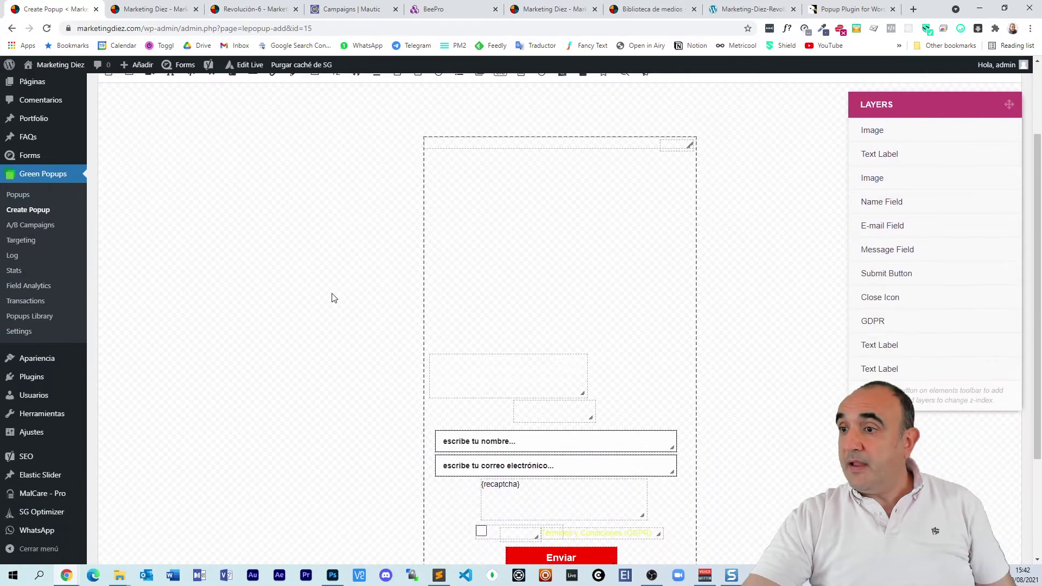
pyautogui.scroll(1, 318, 299)
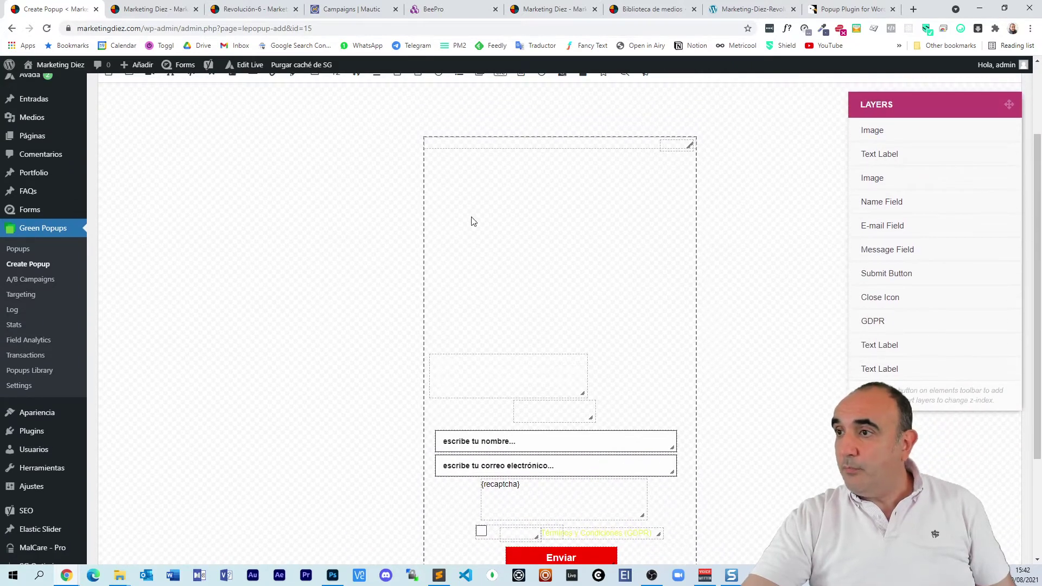
pyautogui.click(878, 132)
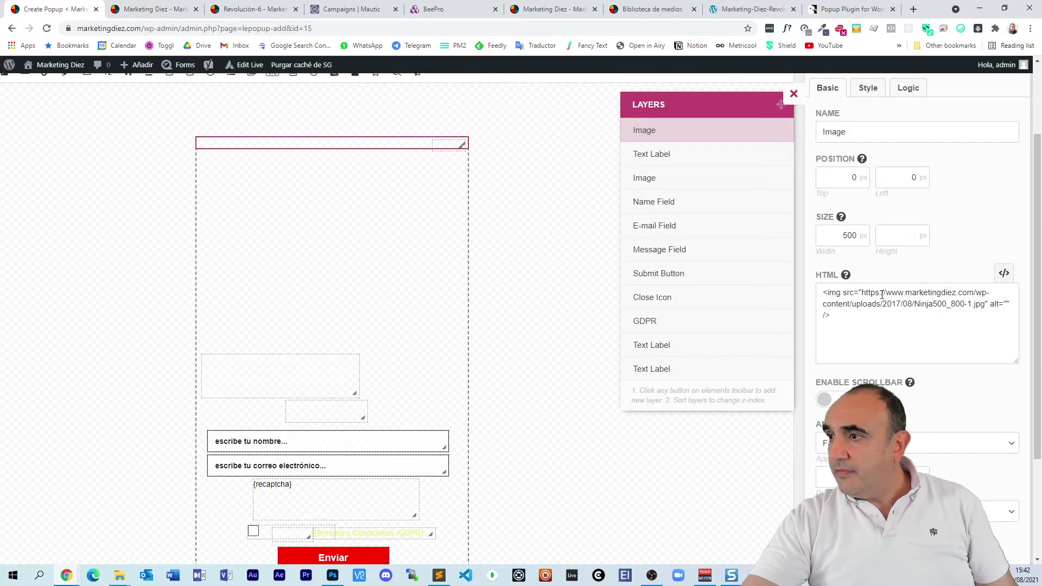
pyautogui.click(899, 327)
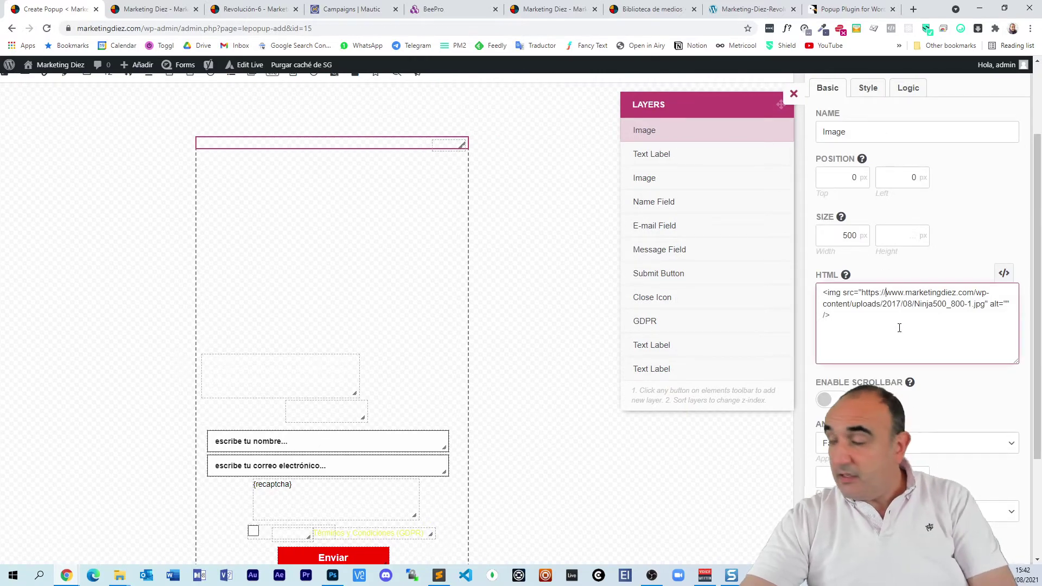
pyautogui.press('BackSpace')
pyautogui.press('BackSpace')
pyautogui.press('BackSpace')
pyautogui.press('BackSpace')
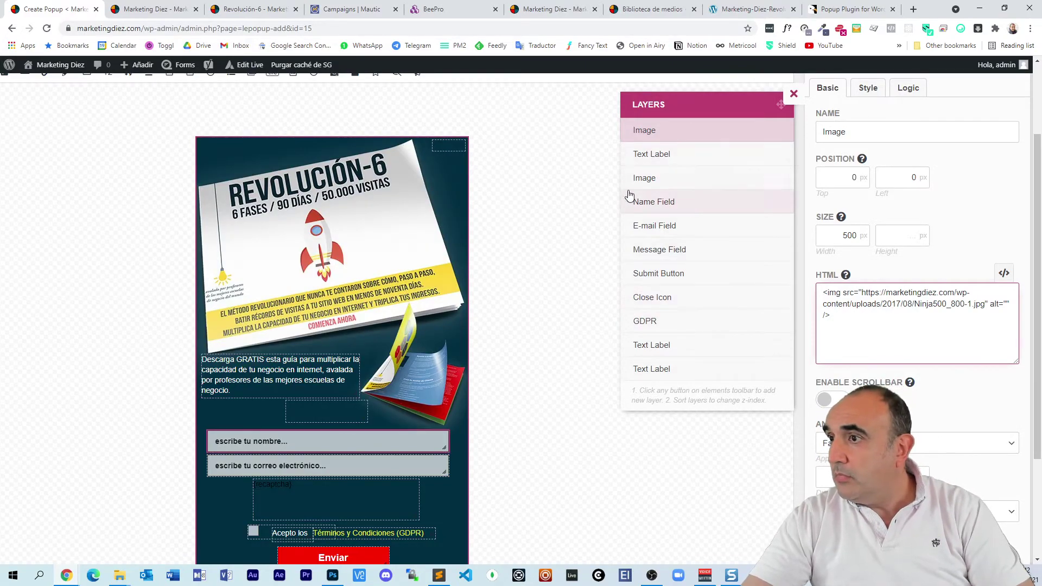
pyautogui.click(652, 179)
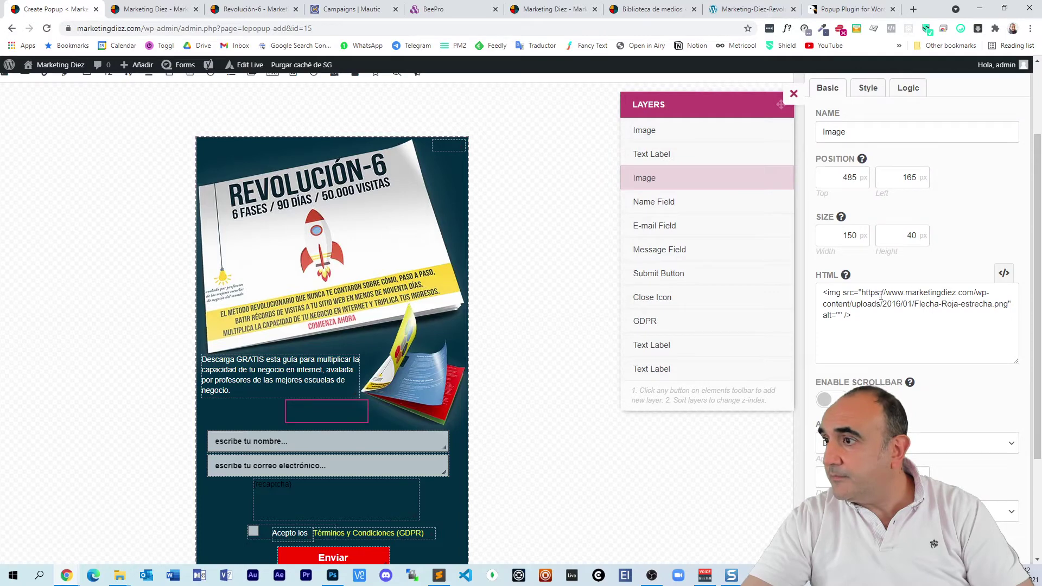
pyautogui.click(888, 293)
pyautogui.press('Delete')
pyautogui.press('Delete')
pyautogui.press('Delete')
pyautogui.press('Delete')
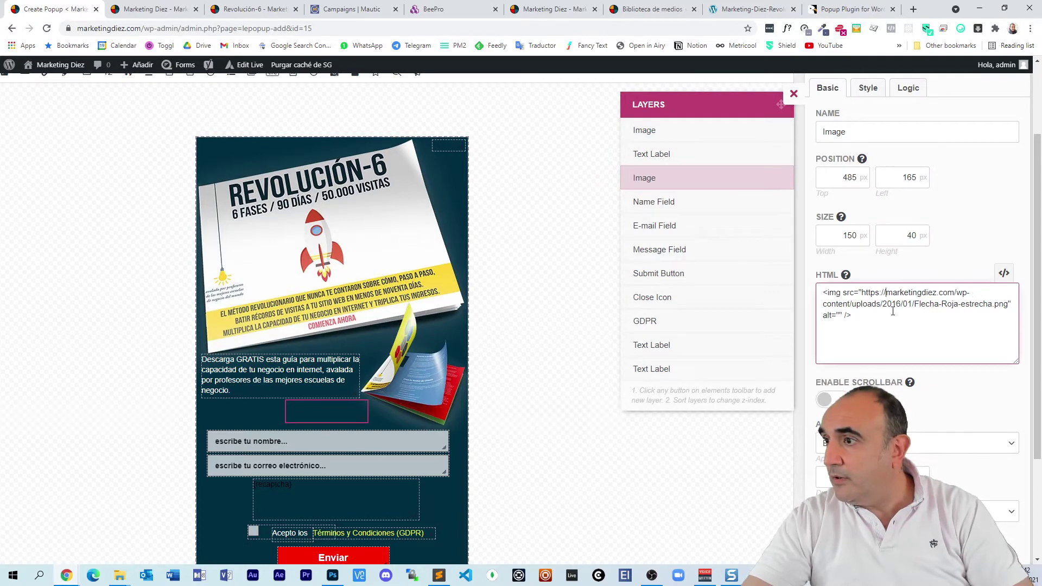
pyautogui.click(565, 251)
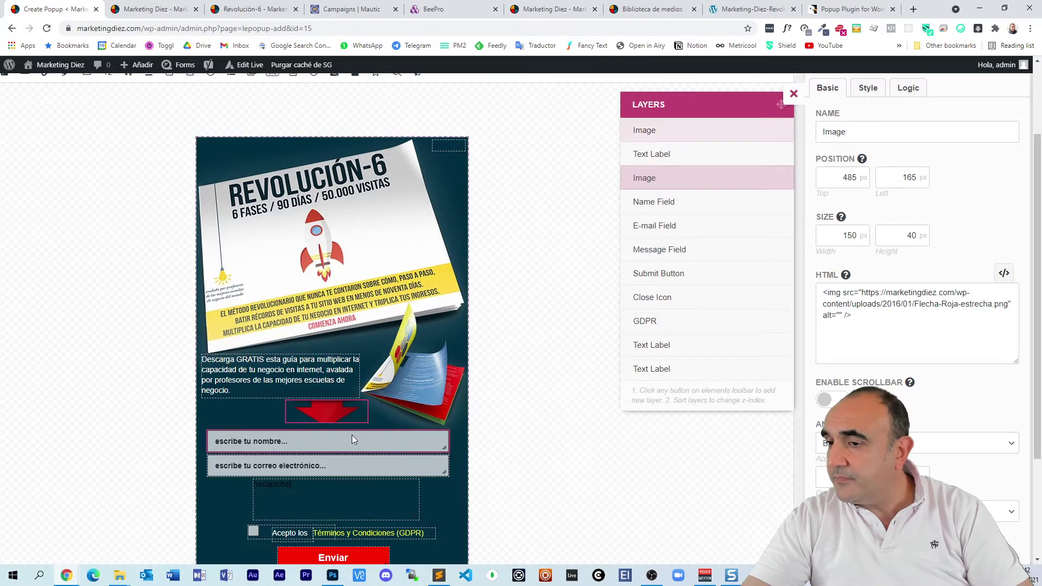
pyautogui.scroll(-1, 348, 438)
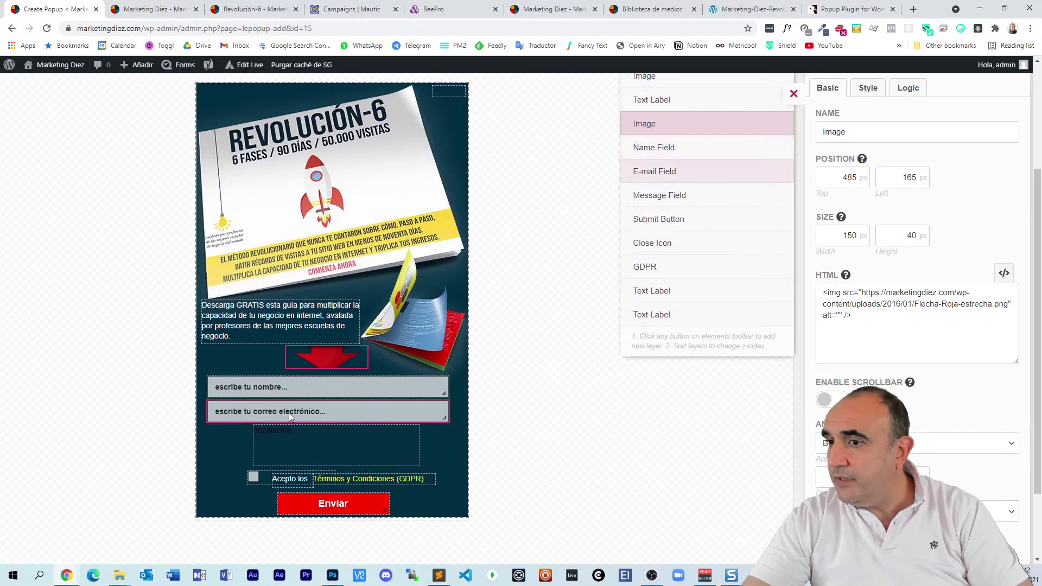
pyautogui.click(313, 438)
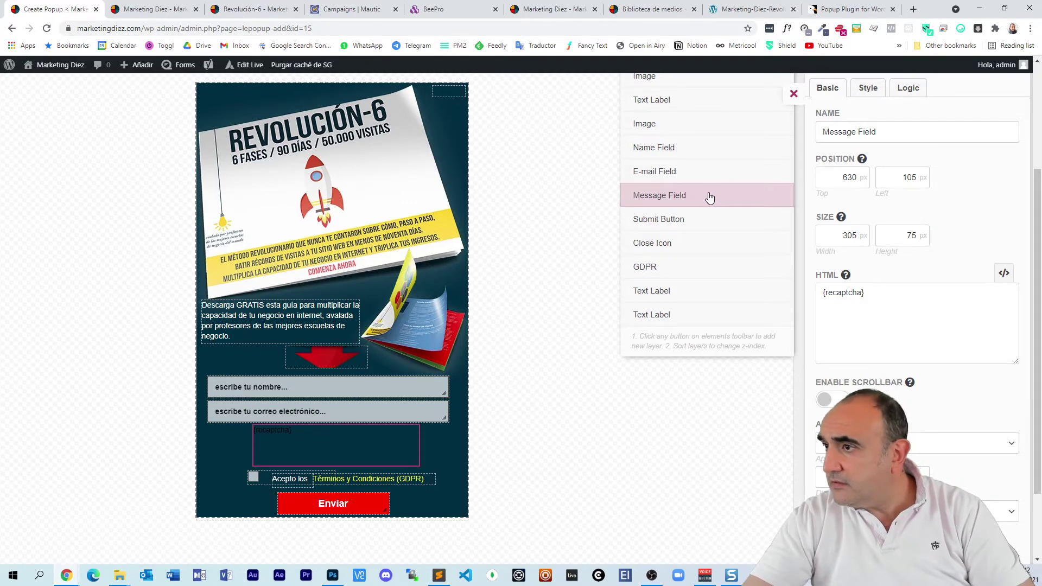
# Step: Delete the recaptcha Message Field element from the Revolucion-6 popup
pyautogui.rightClick(709, 197)
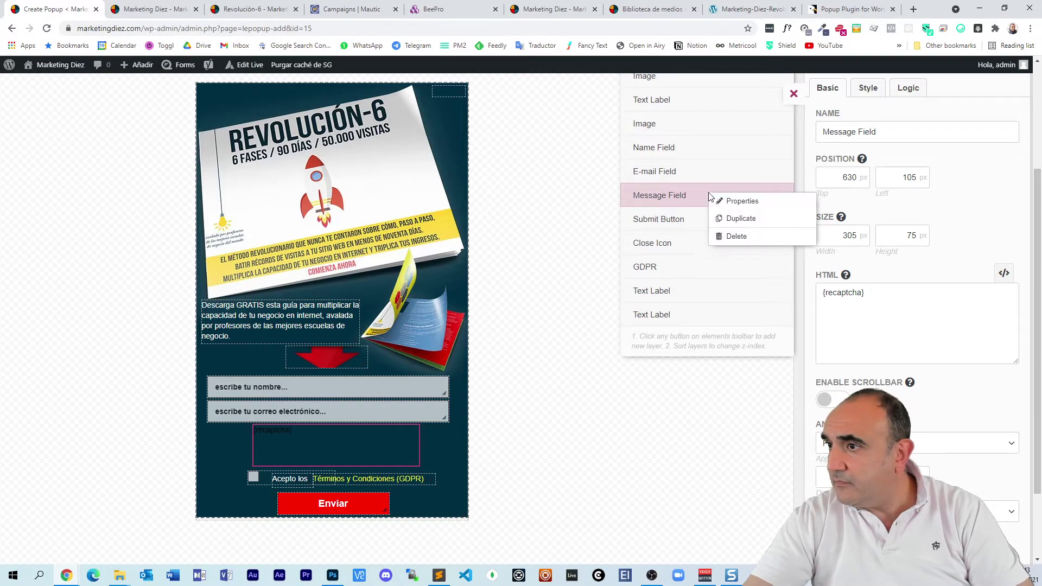
pyautogui.click(732, 236)
pyautogui.click(459, 353)
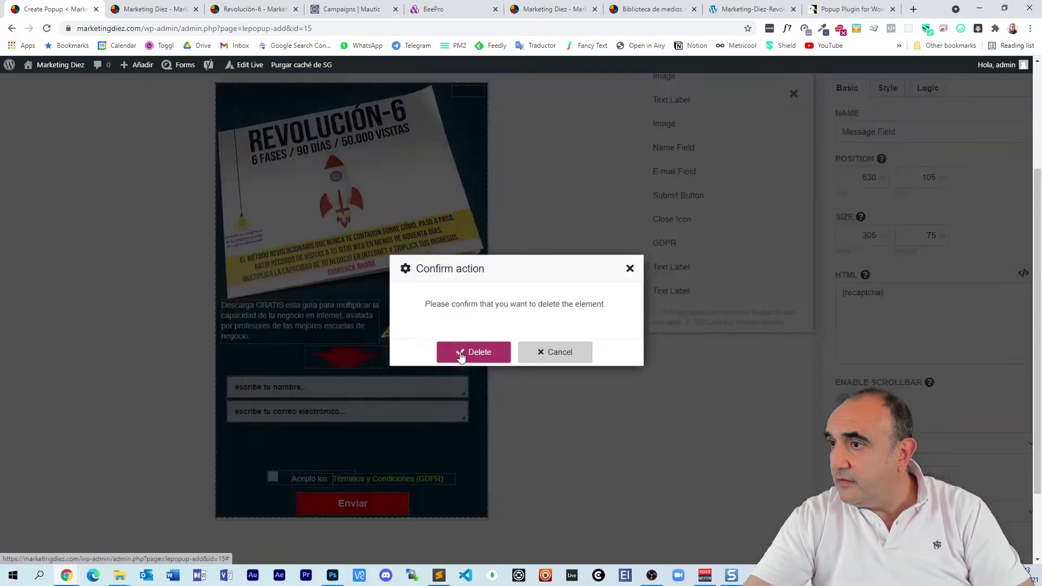
pyautogui.scroll(2, 718, 325)
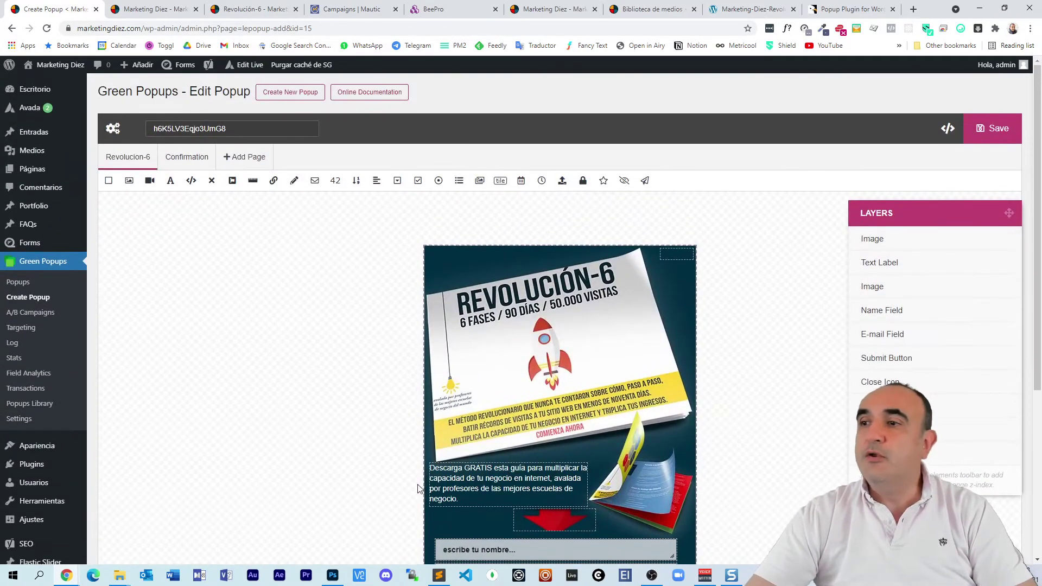
pyautogui.scroll(-1, 490, 329)
pyautogui.scroll(2, 212, 199)
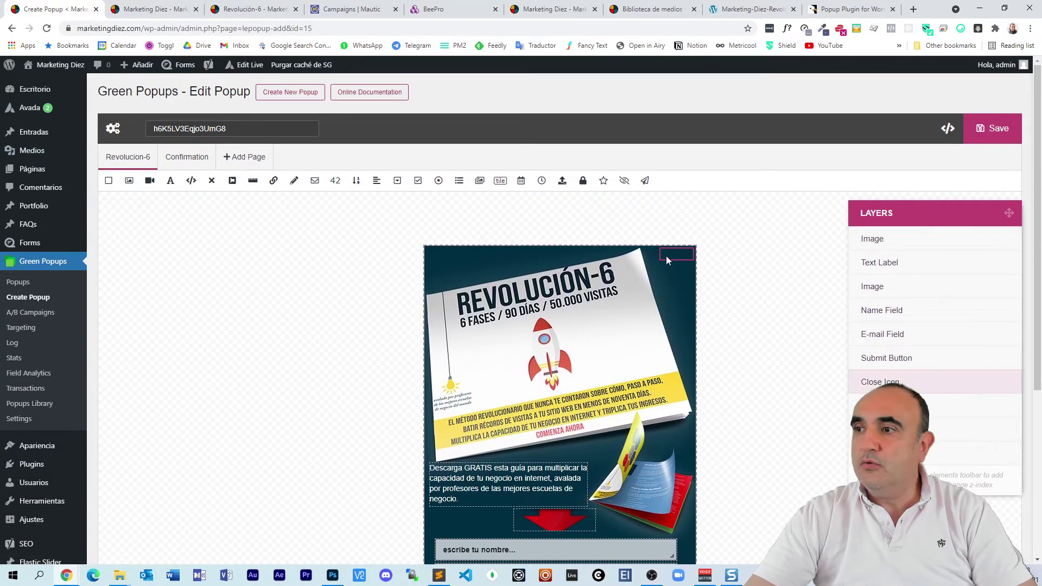
pyautogui.click(932, 384)
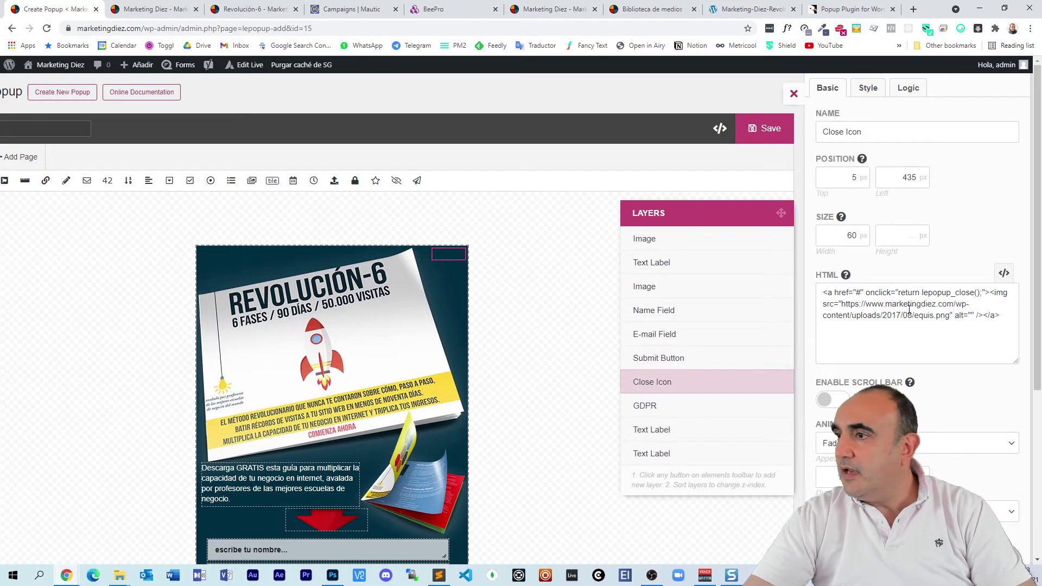
pyautogui.click(867, 305)
pyautogui.press('Delete')
pyautogui.press('Delete')
pyautogui.press('Delete')
pyautogui.press('Delete')
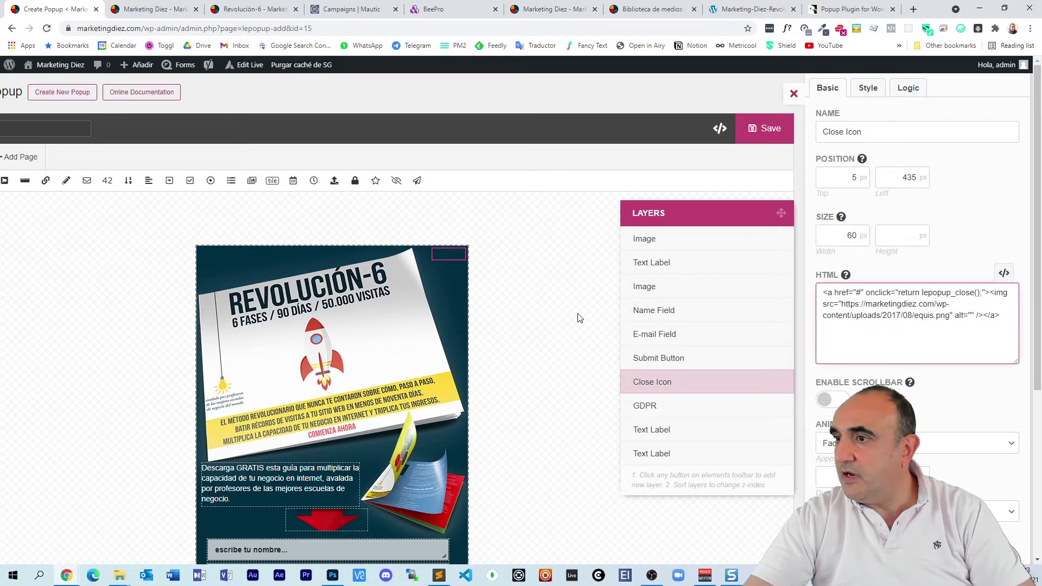
pyautogui.click(578, 318)
pyautogui.click(793, 94)
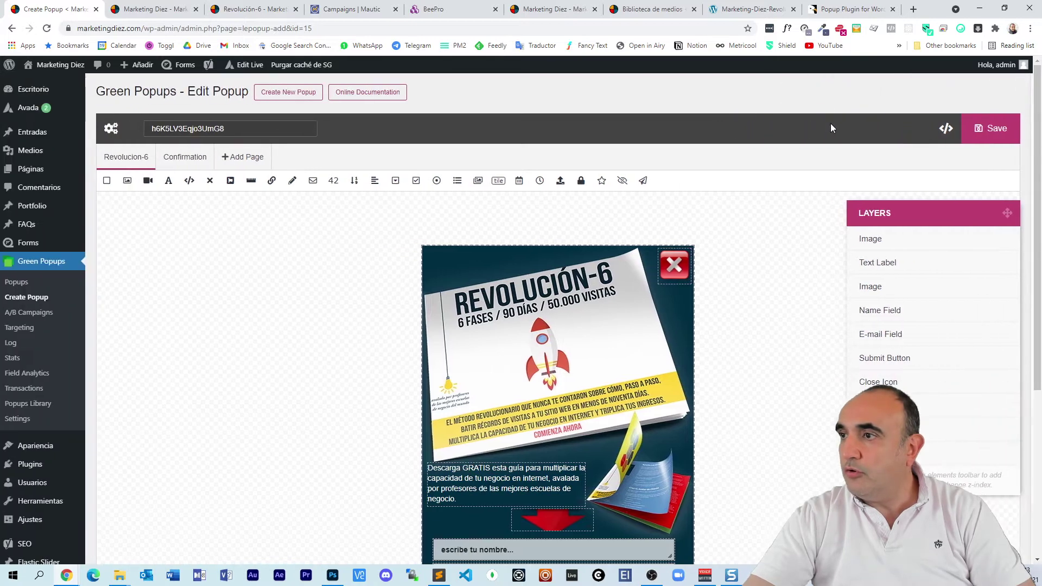
pyautogui.scroll(-2, 723, 265)
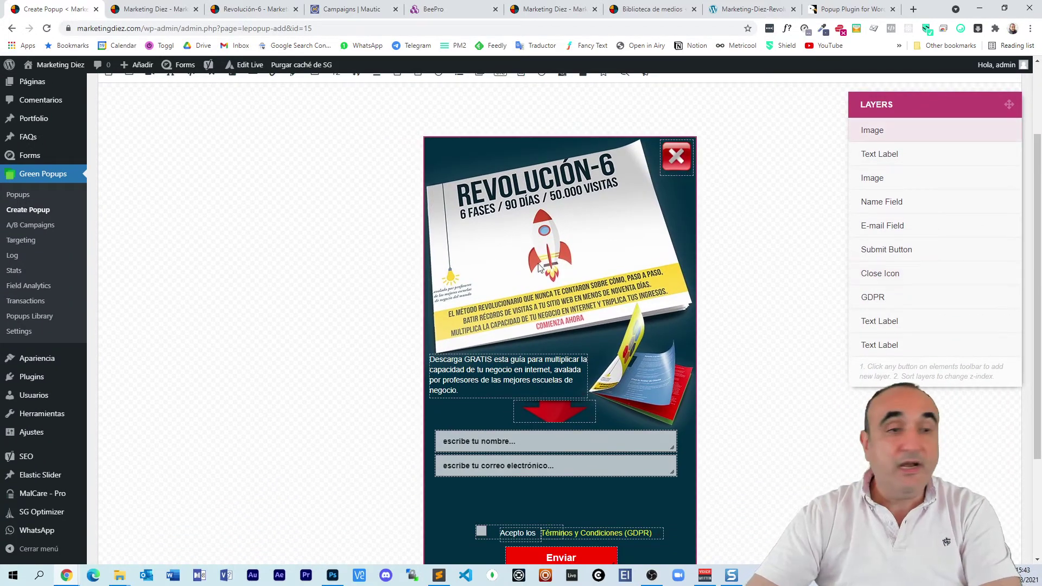
# Step: Stretch the red arrow slightly taller and move the e-mail field lower in the popup
pyautogui.scroll(-2, 485, 278)
pyautogui.scroll(-1, 486, 277)
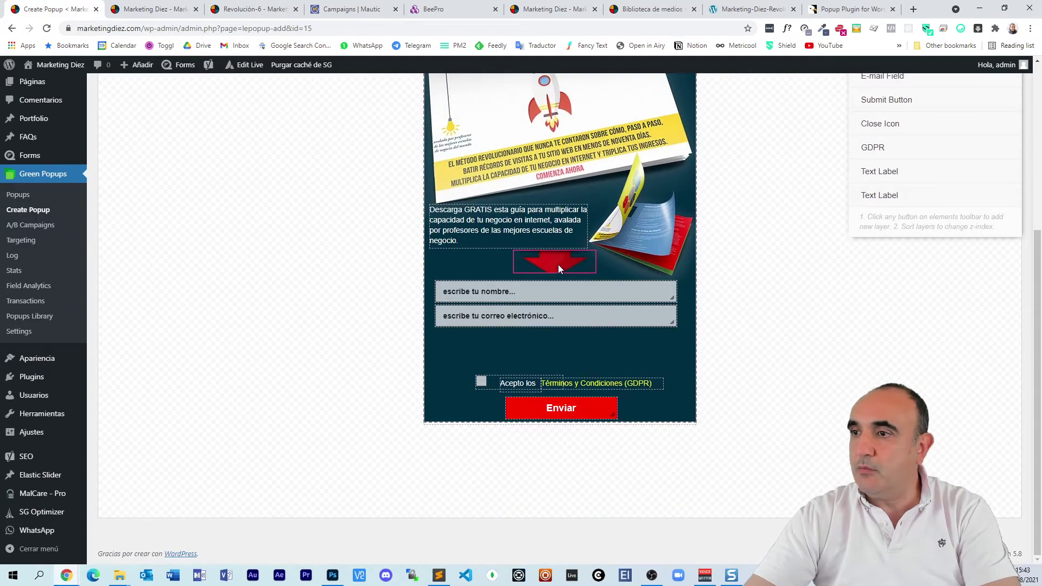
pyautogui.moveTo(553, 272); pyautogui.dragTo(554, 277)
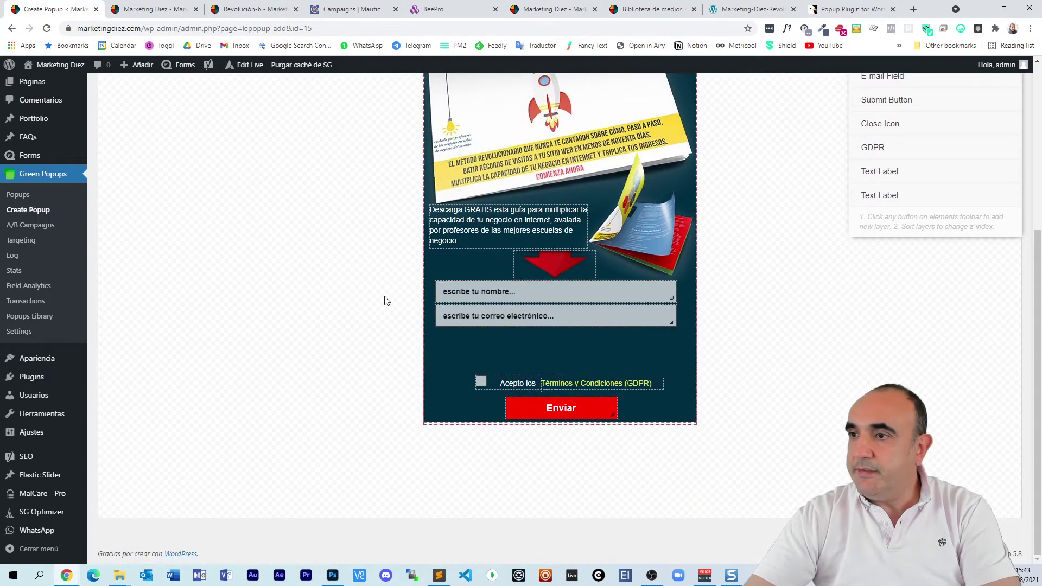
pyautogui.scroll(2, 331, 320)
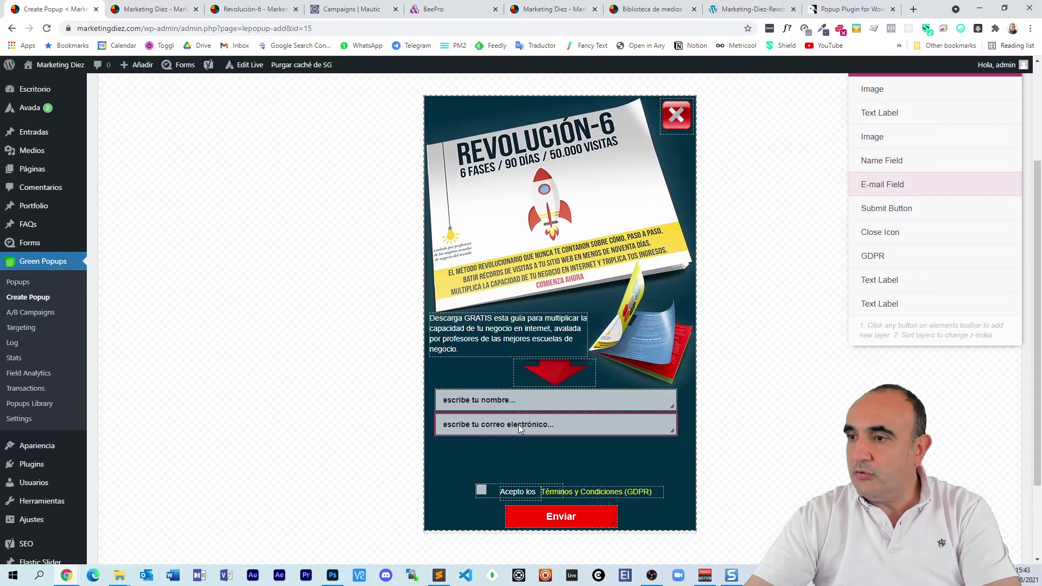
pyautogui.moveTo(519, 425); pyautogui.dragTo(519, 448)
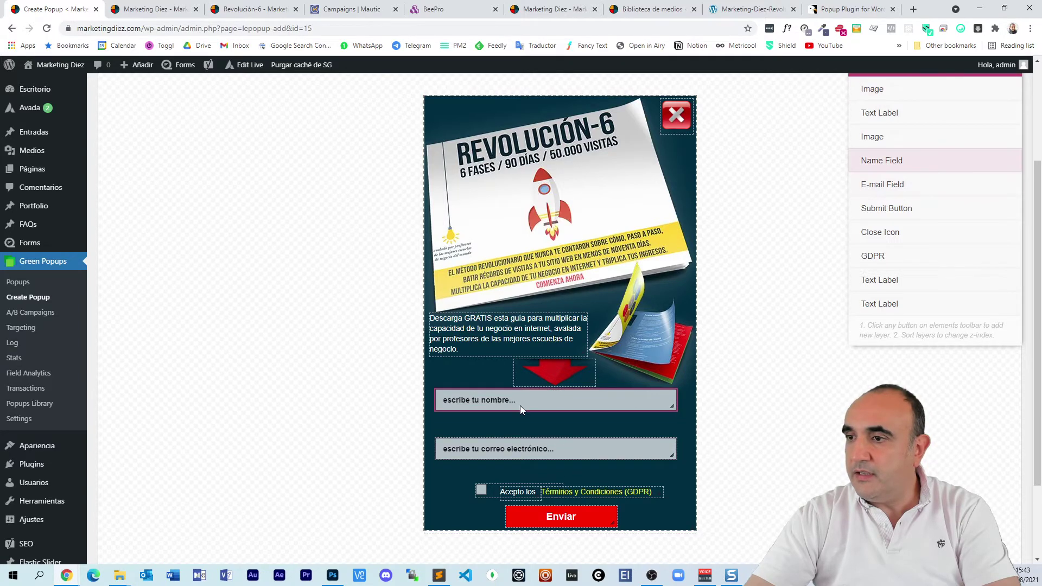
# Step: Duplicate the Name Field layer and place the copy just below the original name field
pyautogui.click(890, 161)
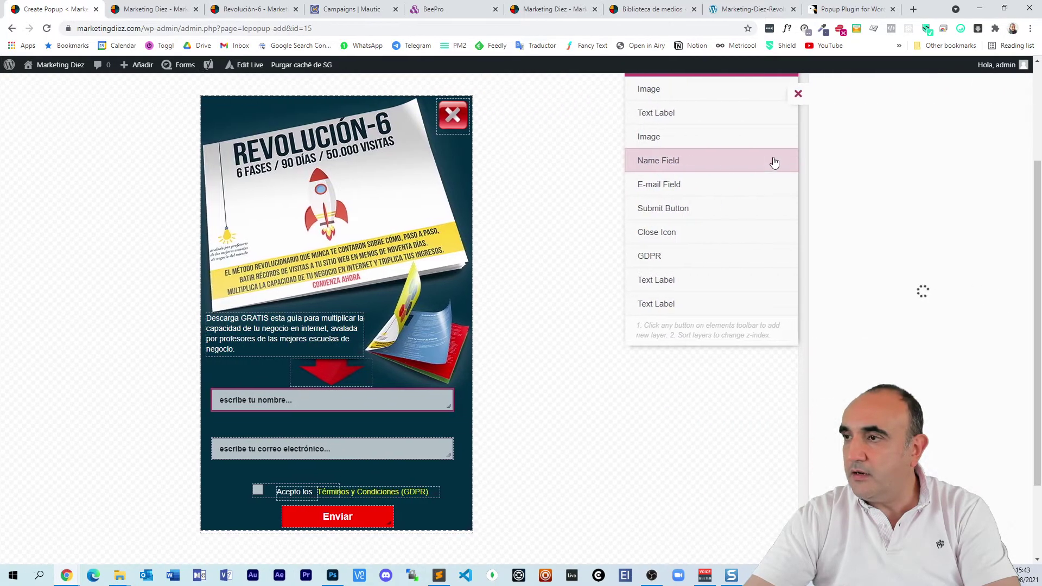
pyautogui.rightClick(713, 167)
pyautogui.click(741, 185)
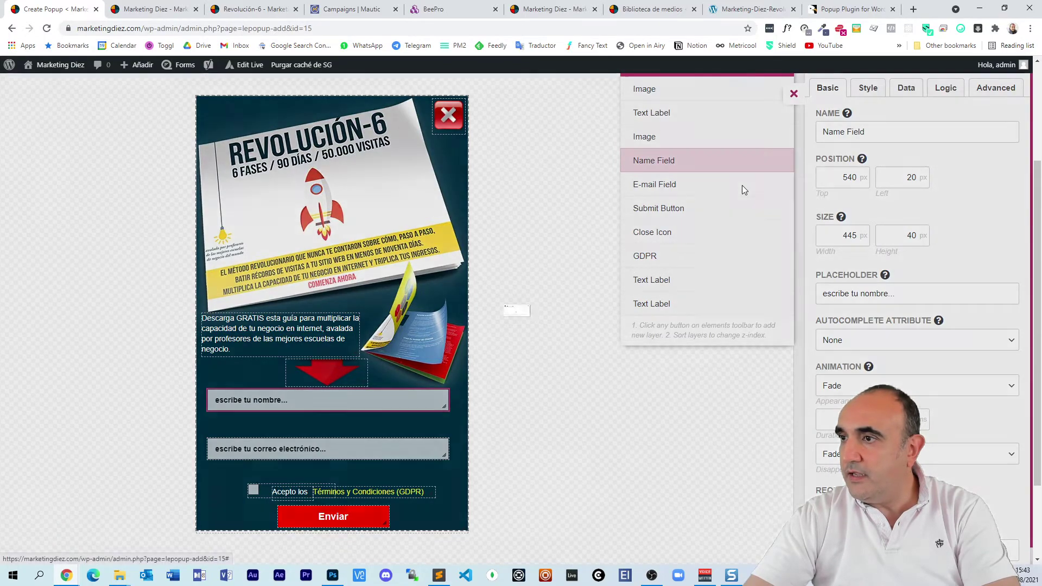
pyautogui.click(482, 353)
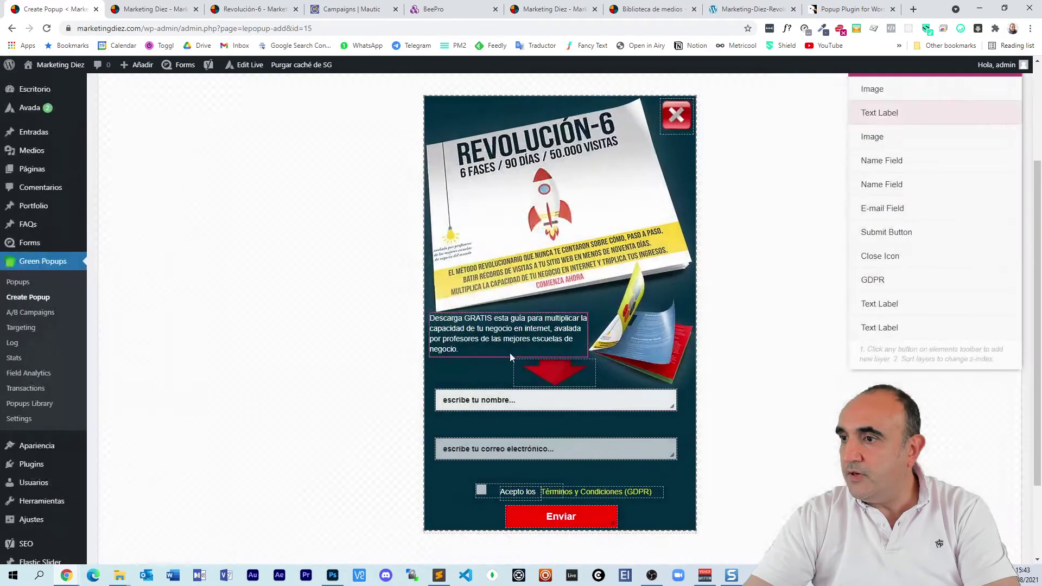
pyautogui.moveTo(573, 405); pyautogui.dragTo(574, 464)
pyautogui.click(573, 439)
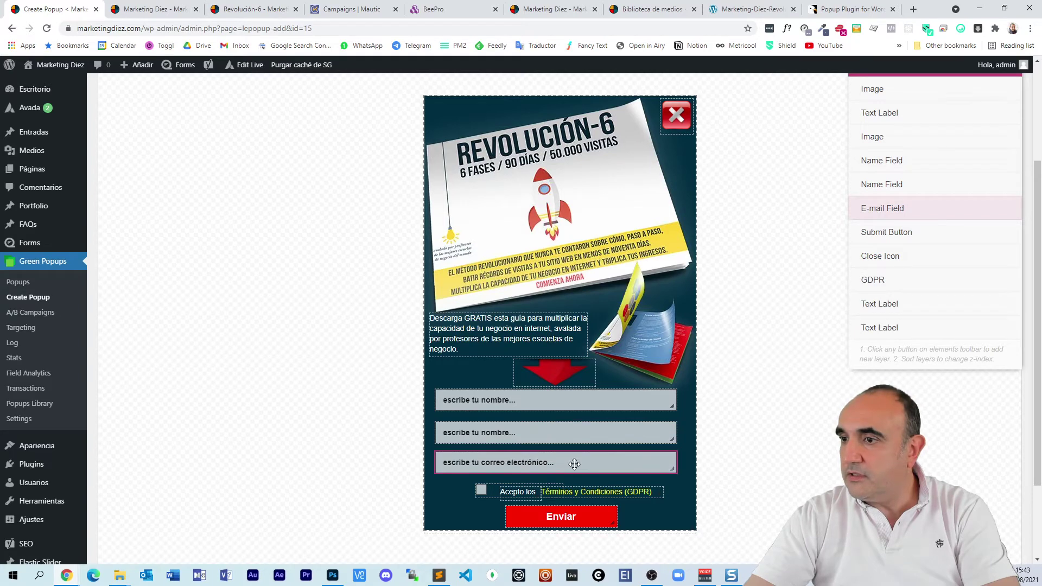
pyautogui.click(568, 400)
pyautogui.moveTo(570, 397); pyautogui.dragTo(569, 399)
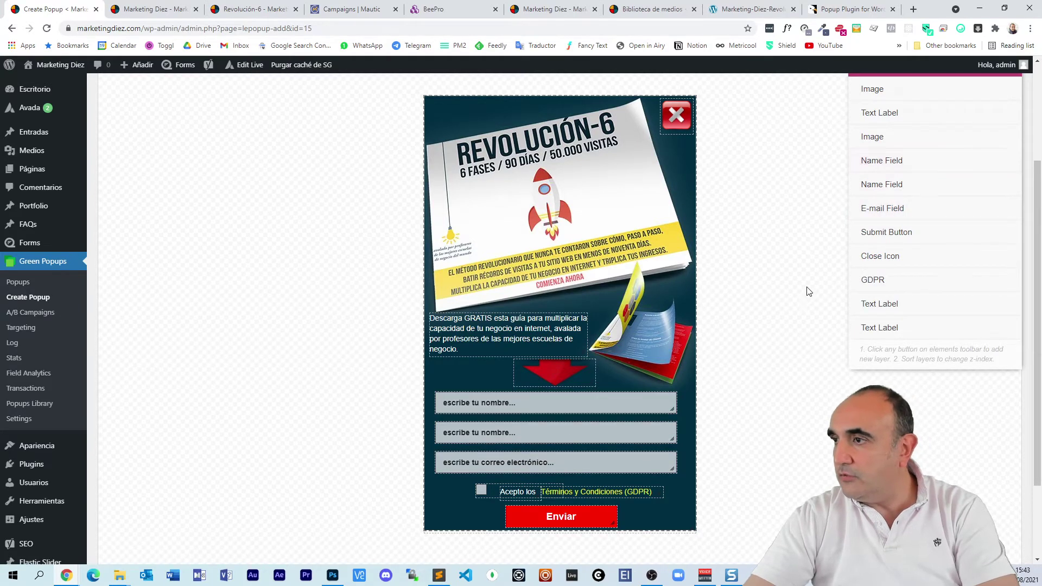
pyautogui.click(914, 159)
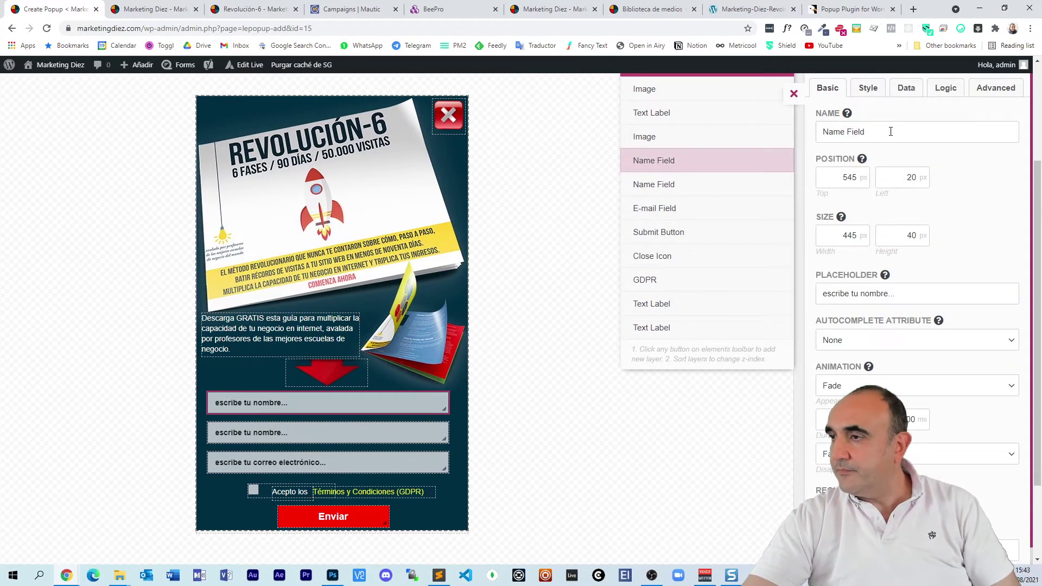
# Step: Set the first name field's Name to 'nombre'
pyautogui.moveTo(891, 132); pyautogui.dragTo(817, 132)
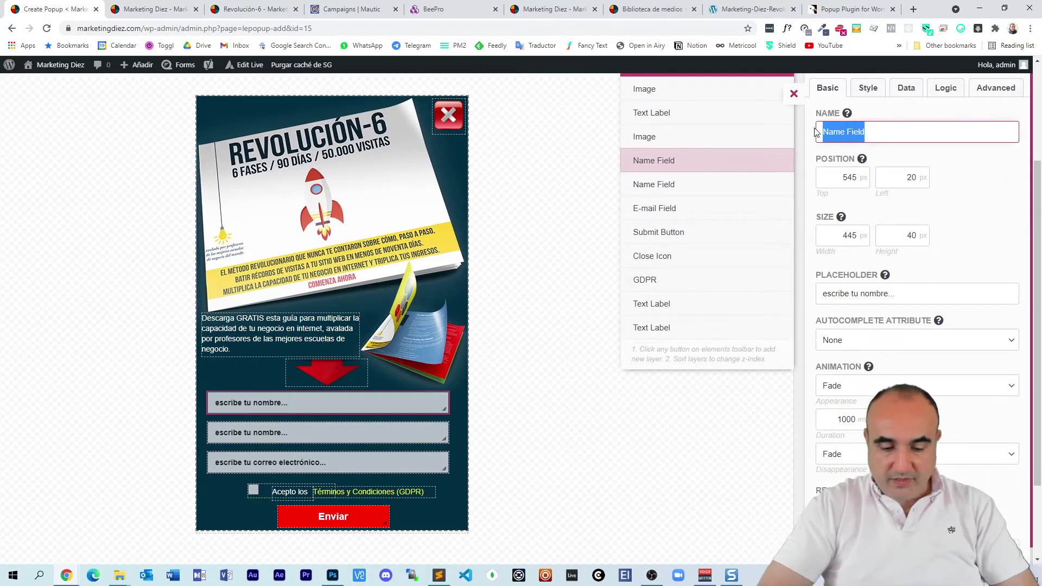
pyautogui.write('nombre')
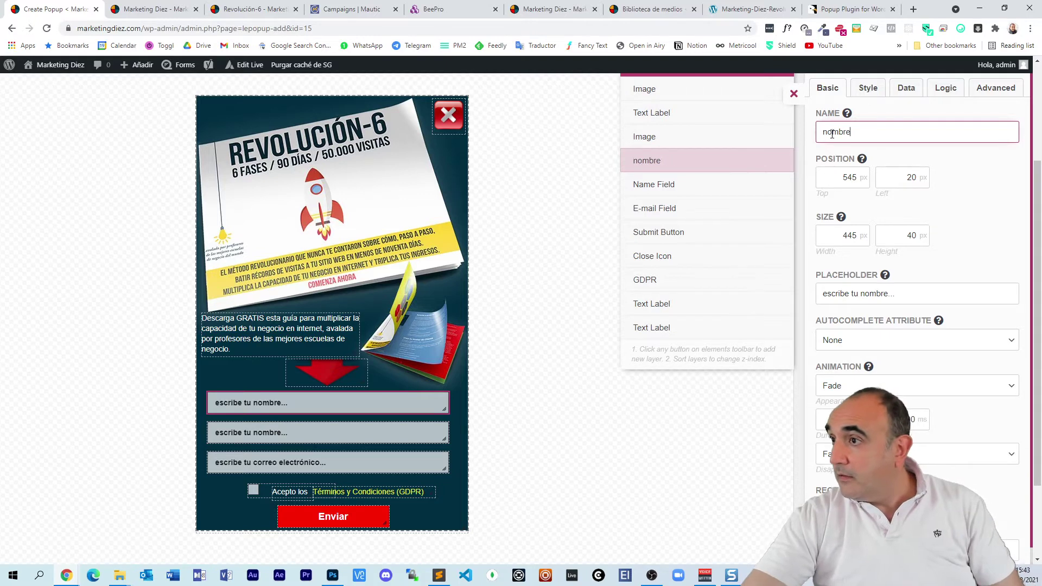
pyautogui.doubleClick(832, 133)
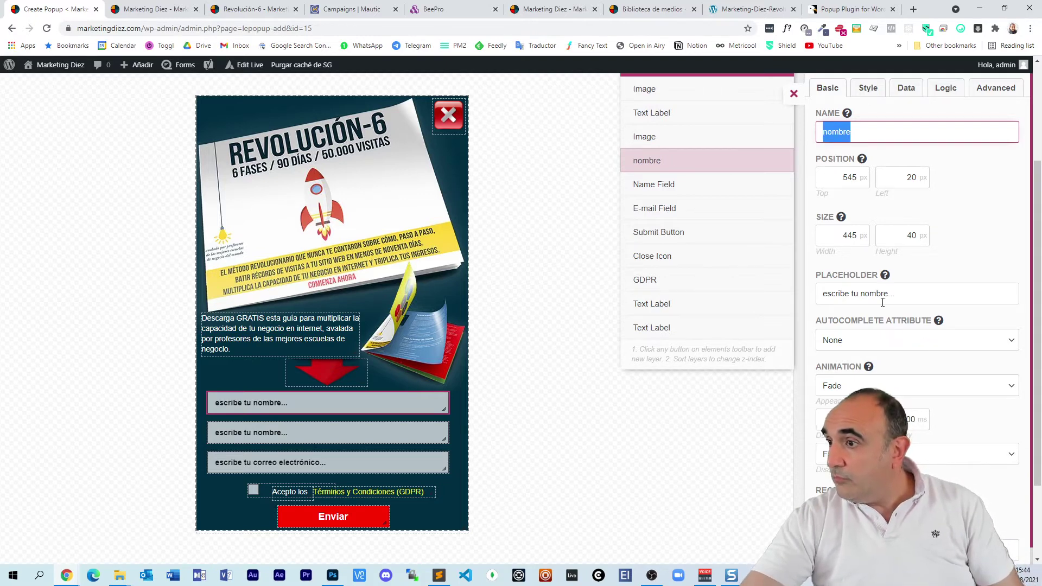
# Step: Name the second field 'apellido' with placeholder 'escribe tu apellido...'
pyautogui.click(391, 431)
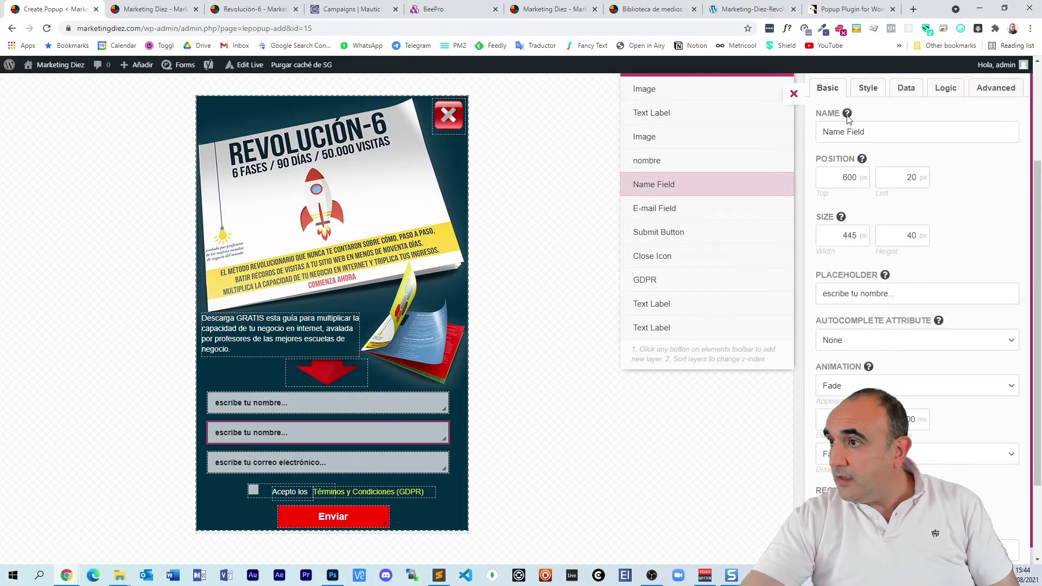
pyautogui.doubleClick(832, 132)
pyautogui.hotkey('ctrl', 'a')
pyautogui.write('ape')
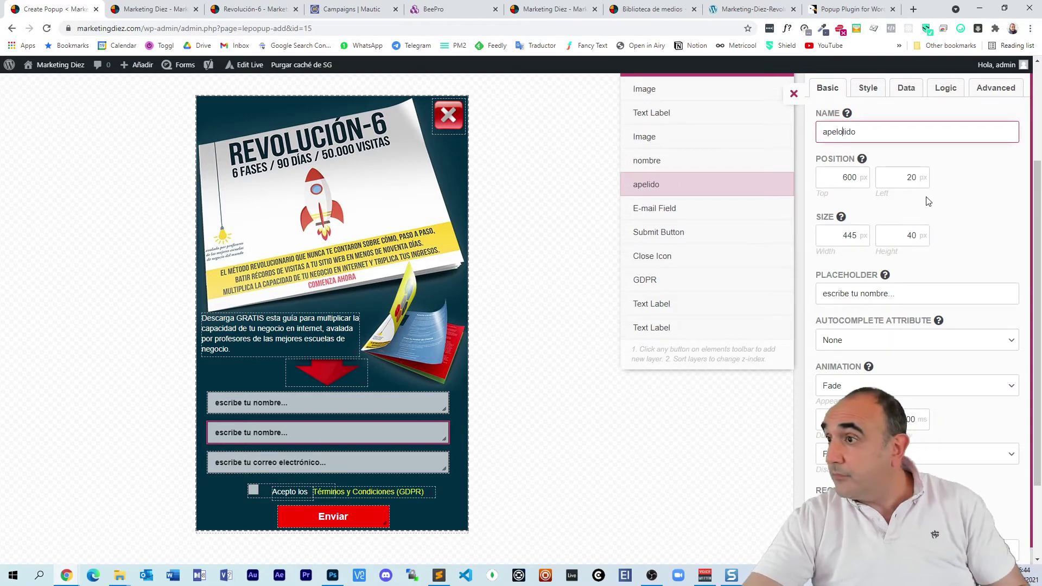
pyautogui.press('BackSpace')
pyautogui.press('BackSpace')
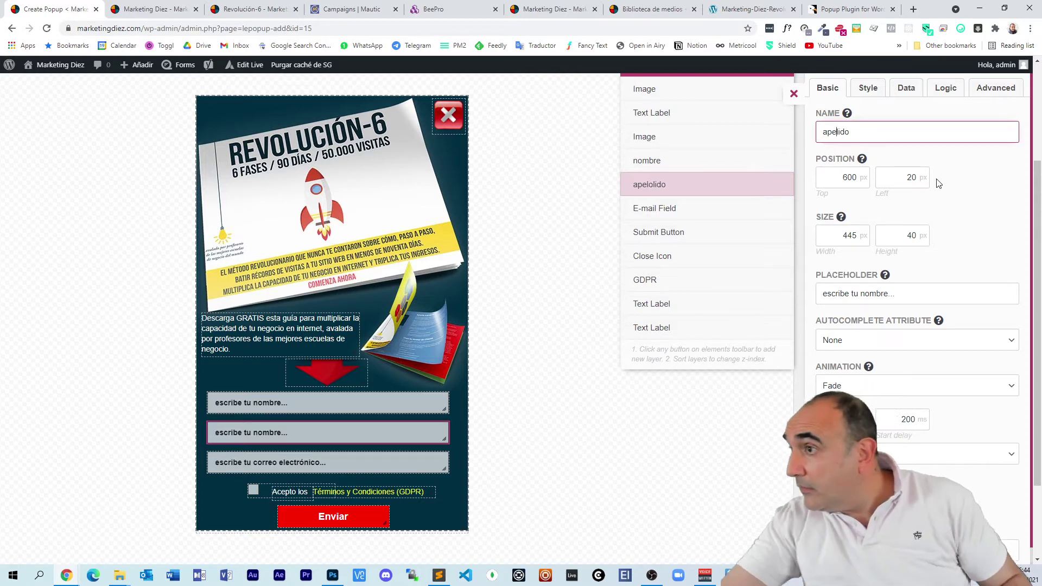
pyautogui.hotkey('ctrl', 'a')
pyautogui.write('apellido')
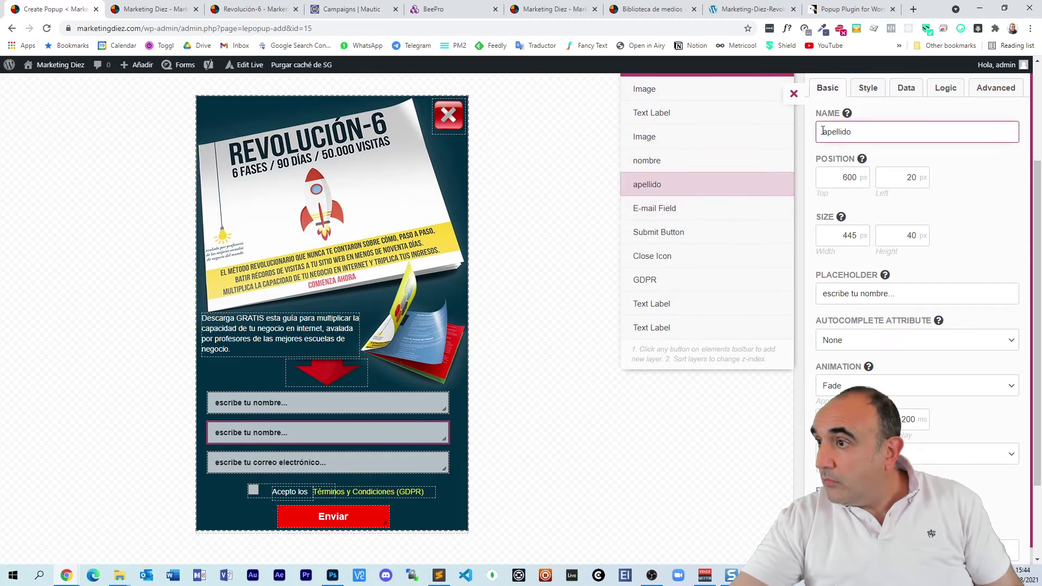
pyautogui.doubleClick(839, 132)
pyautogui.doubleClick(872, 295)
pyautogui.write('apellido')
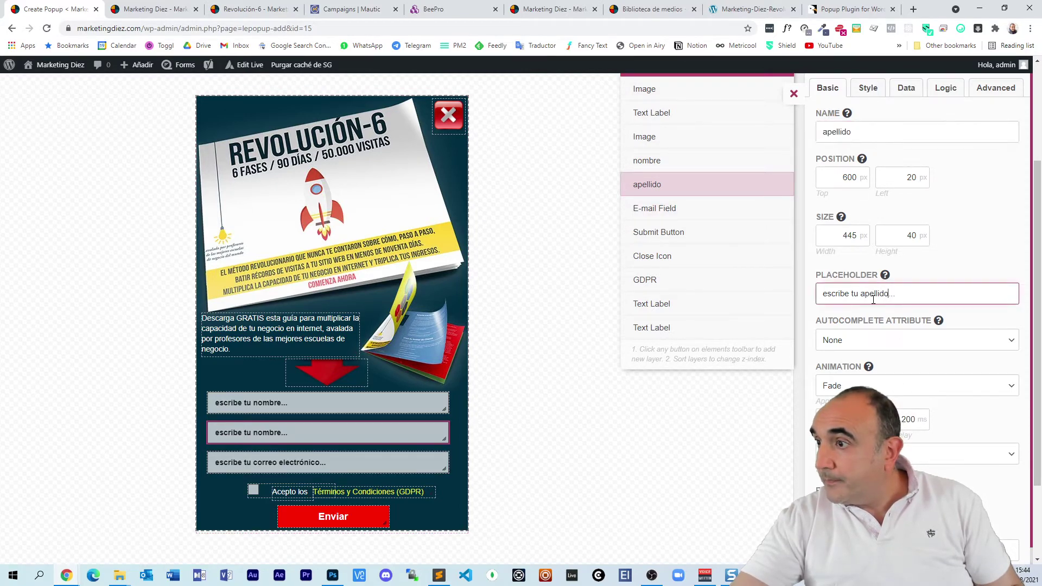
pyautogui.click(403, 466)
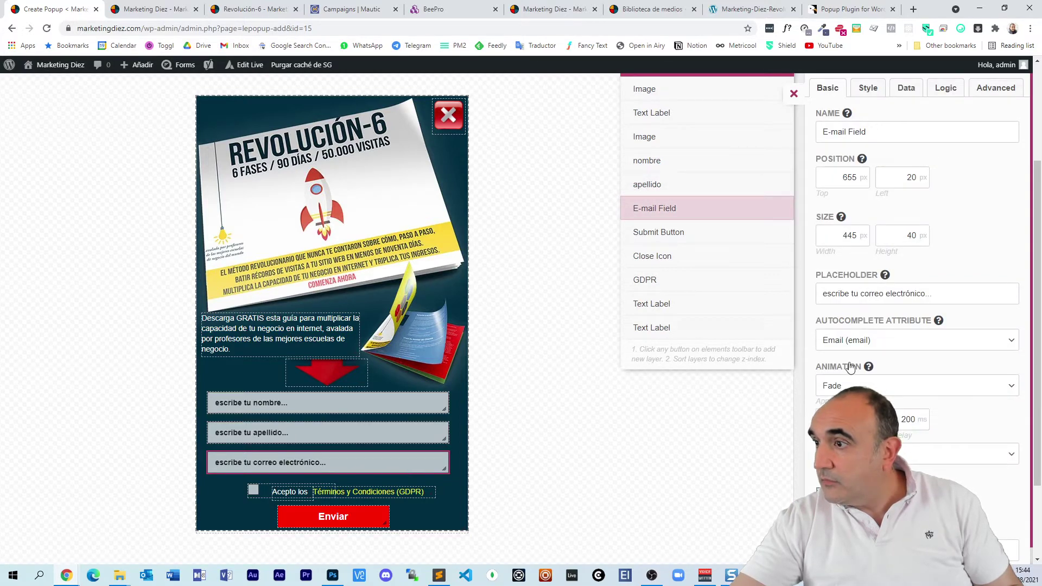
# Step: Set autocomplete to Last Name for apellido and First Name for nombre
pyautogui.click(306, 432)
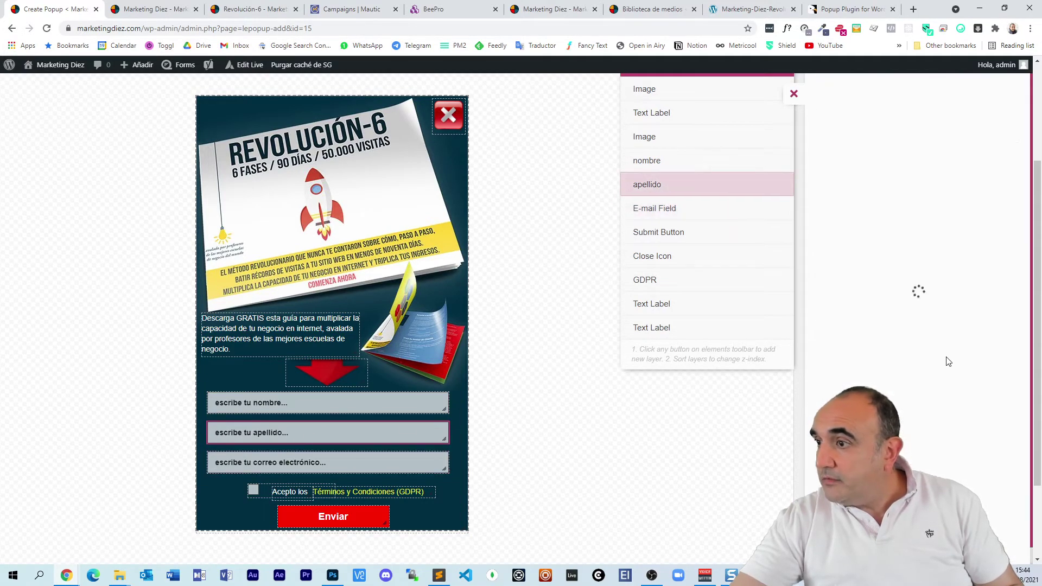
pyautogui.click(892, 341)
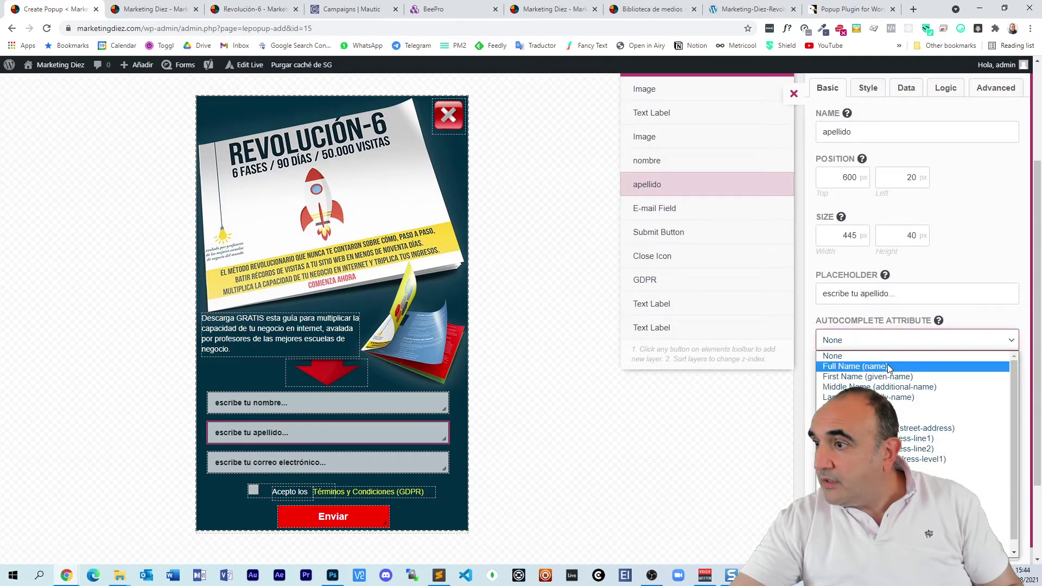
pyautogui.click(885, 397)
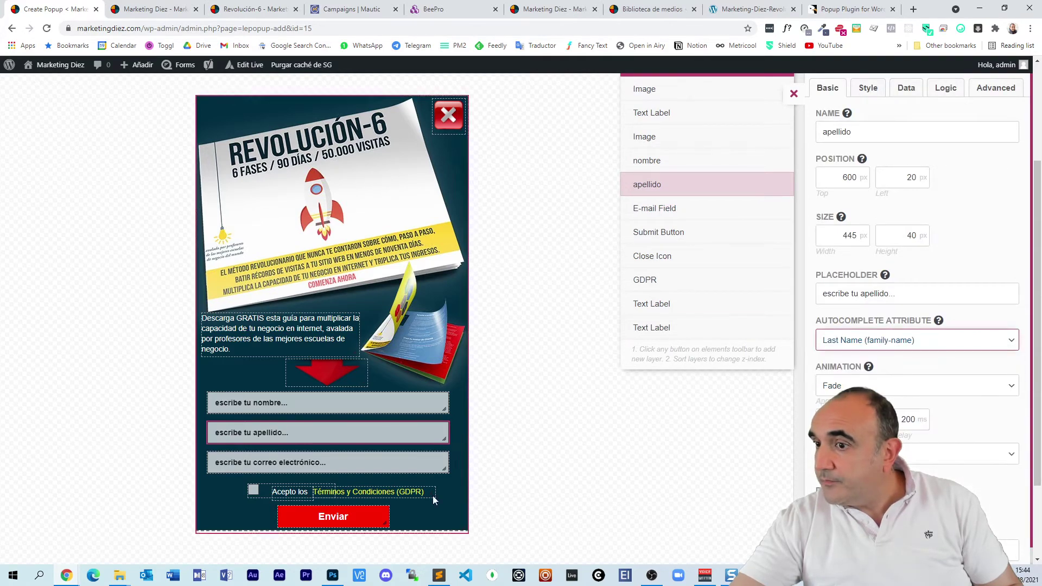
pyautogui.click(379, 402)
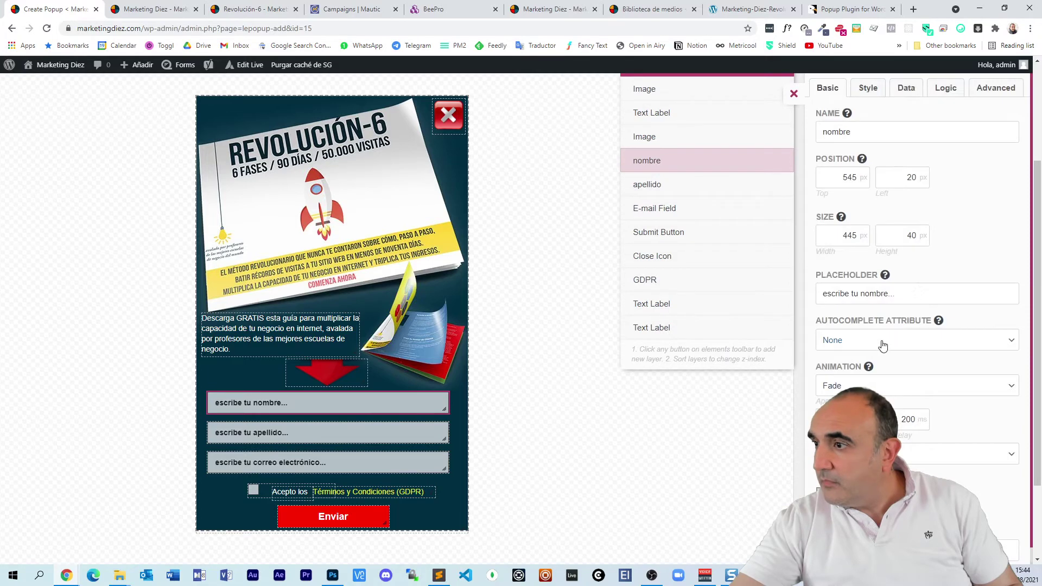
pyautogui.click(882, 341)
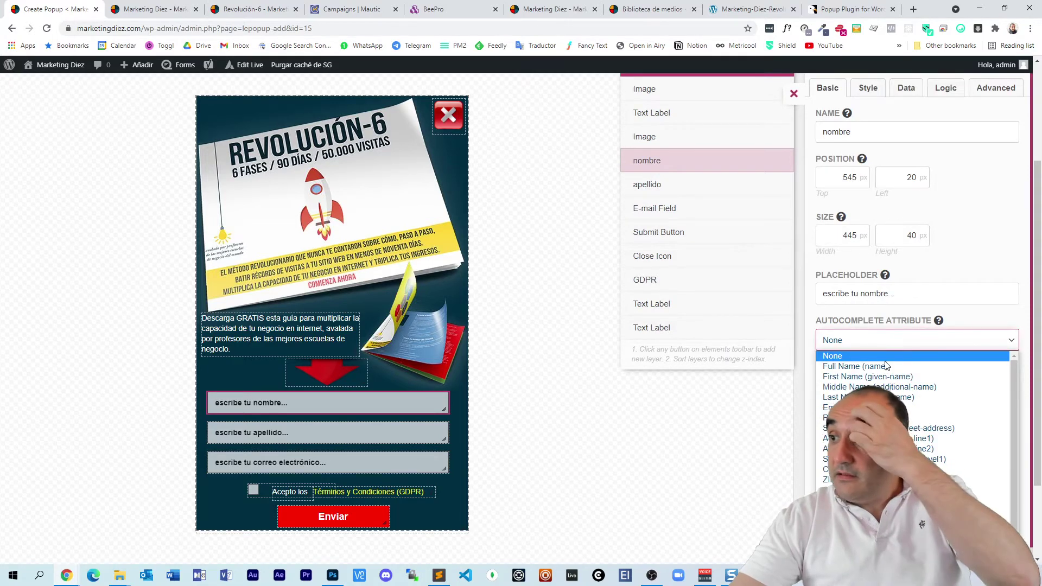
pyautogui.click(893, 376)
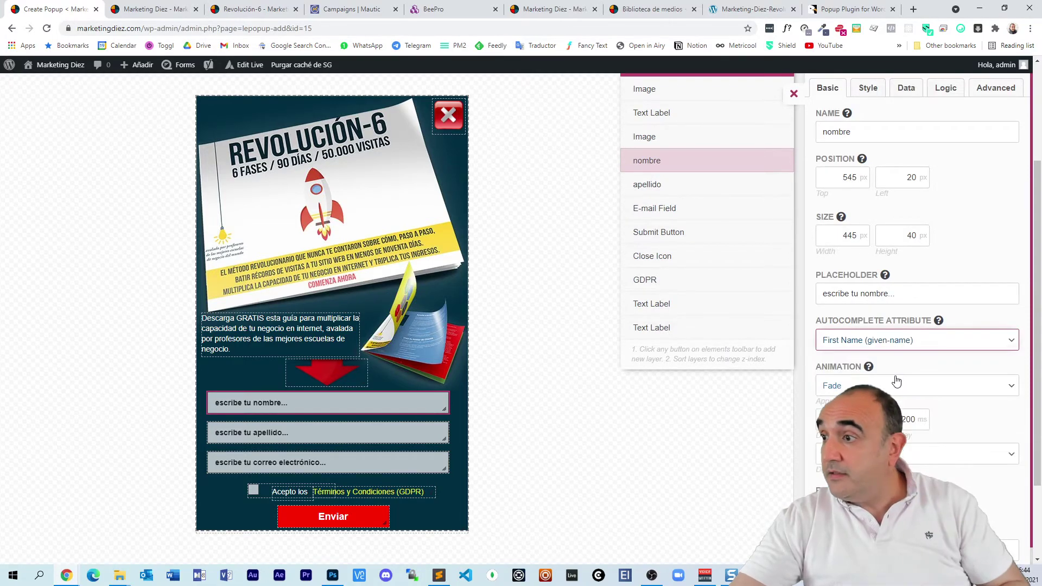
pyautogui.doubleClick(982, 262)
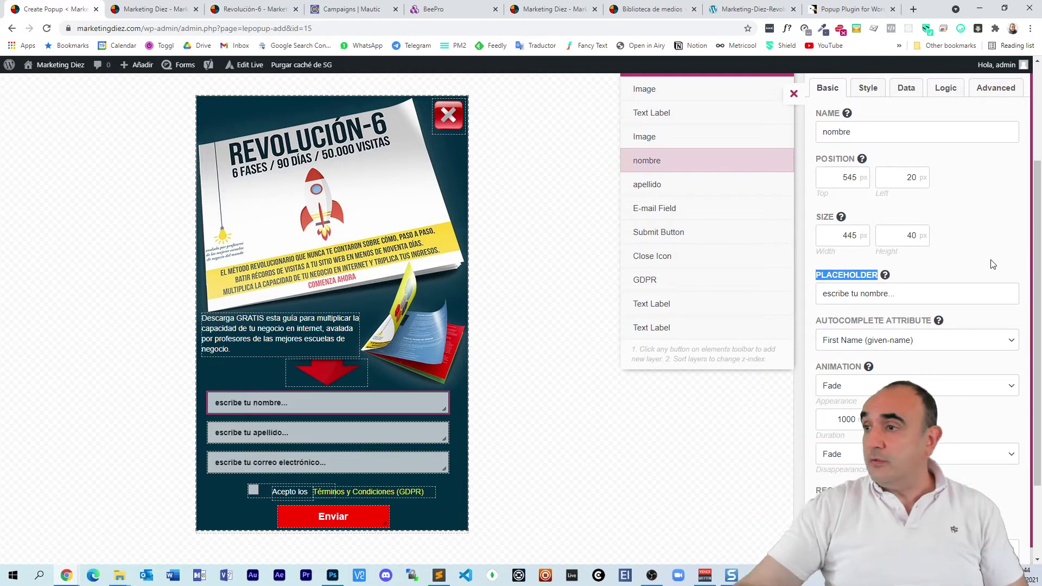
# Step: Drag the Submit Button layer to the end of the layer order and select the Enviar button
pyautogui.click(301, 431)
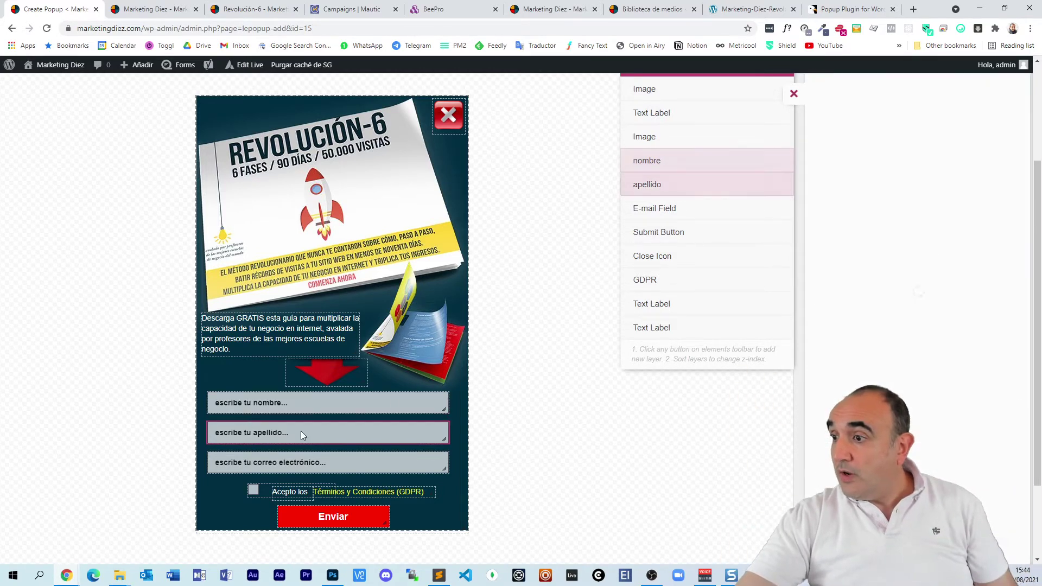
pyautogui.click(340, 464)
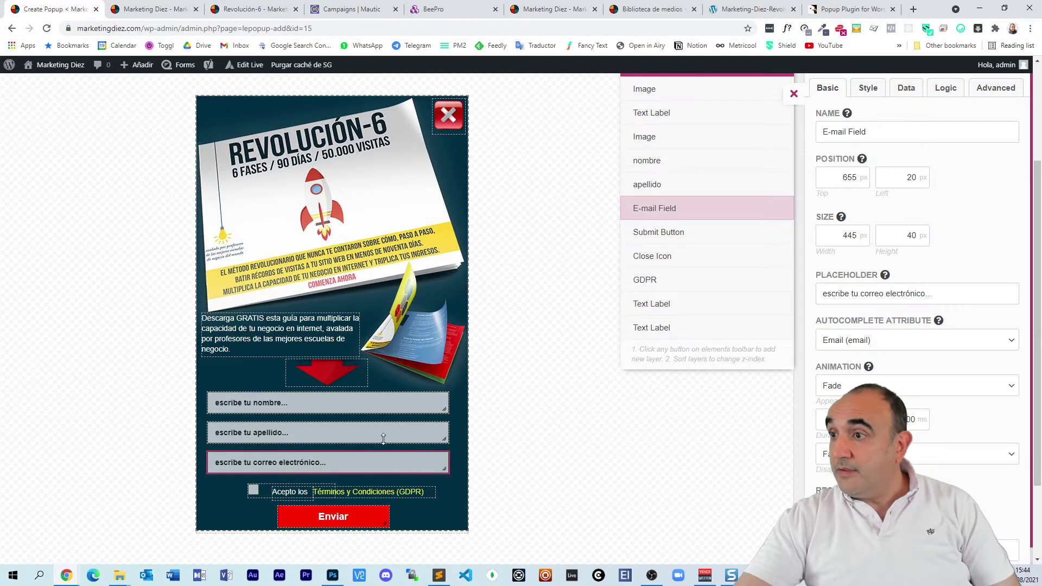
pyautogui.moveTo(693, 232); pyautogui.dragTo(695, 334)
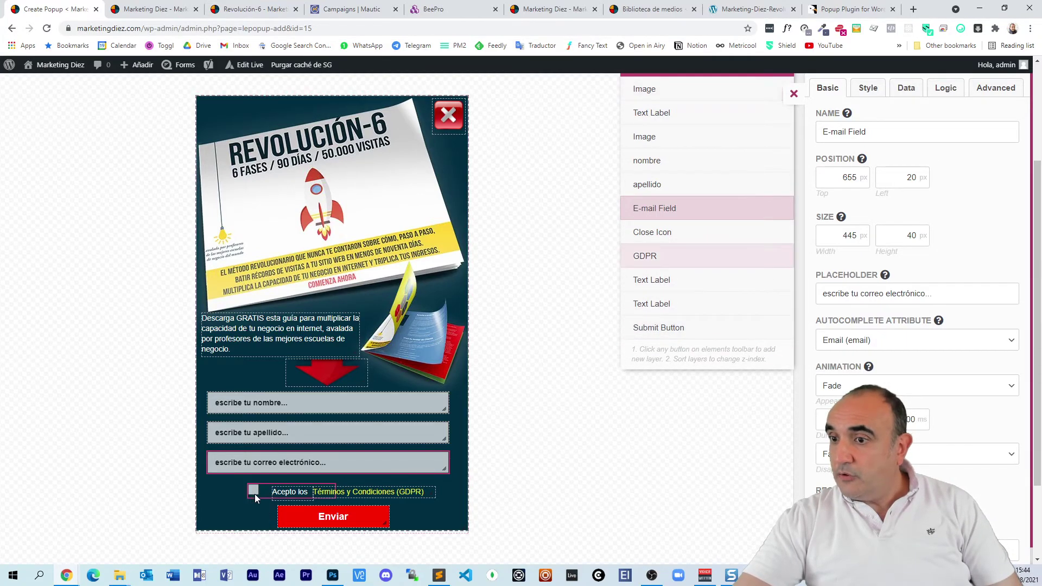
pyautogui.click(687, 260)
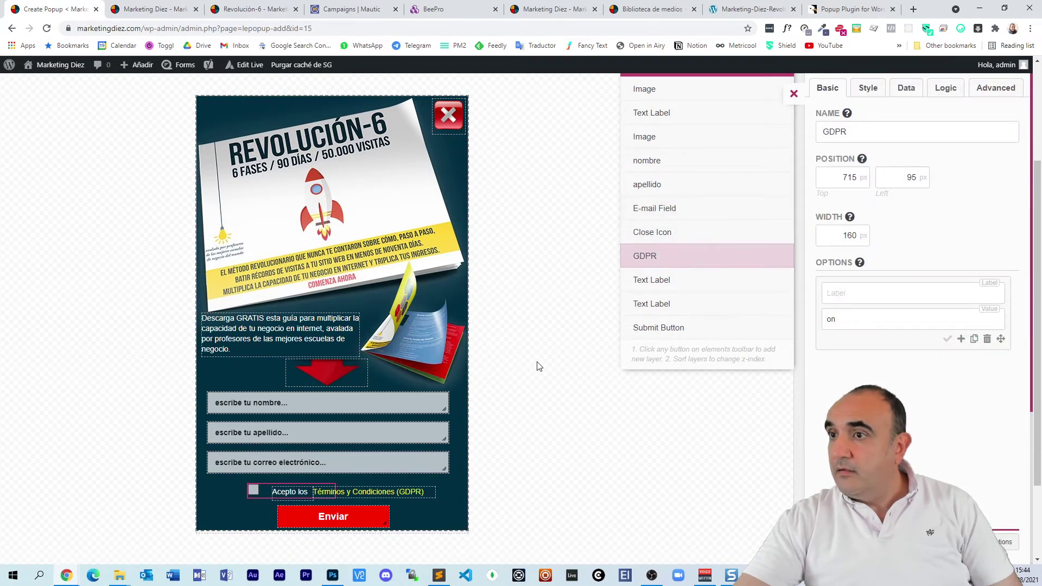
pyautogui.scroll(-1, 537, 365)
pyautogui.scroll(1, 532, 367)
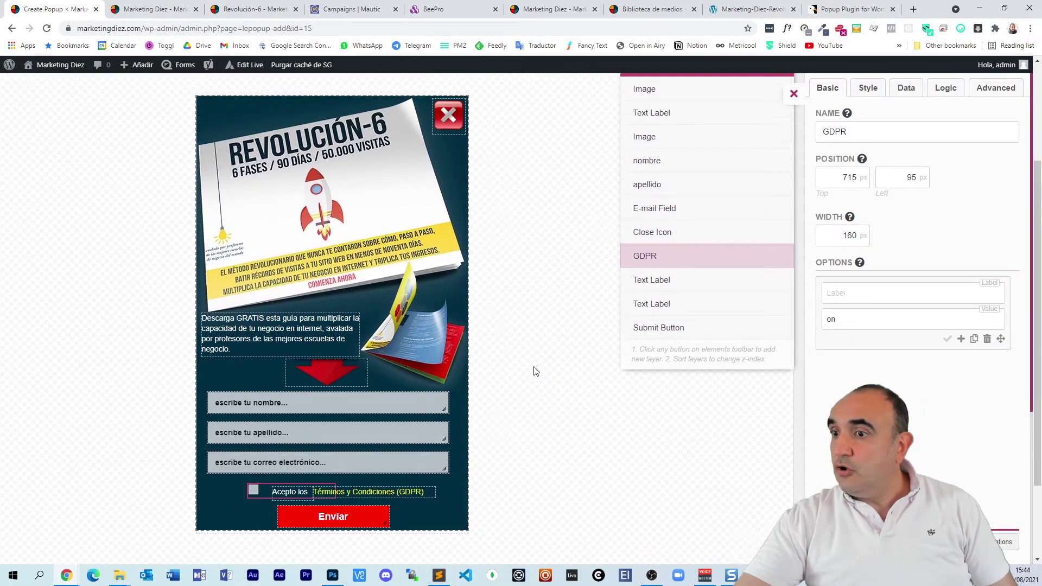
pyautogui.click(358, 517)
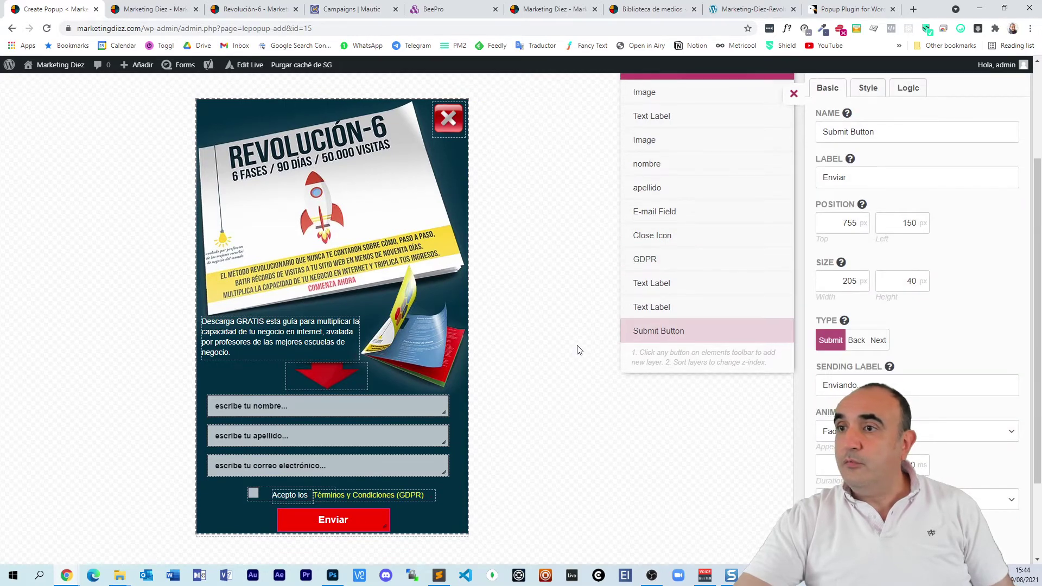
pyautogui.scroll(1, 577, 350)
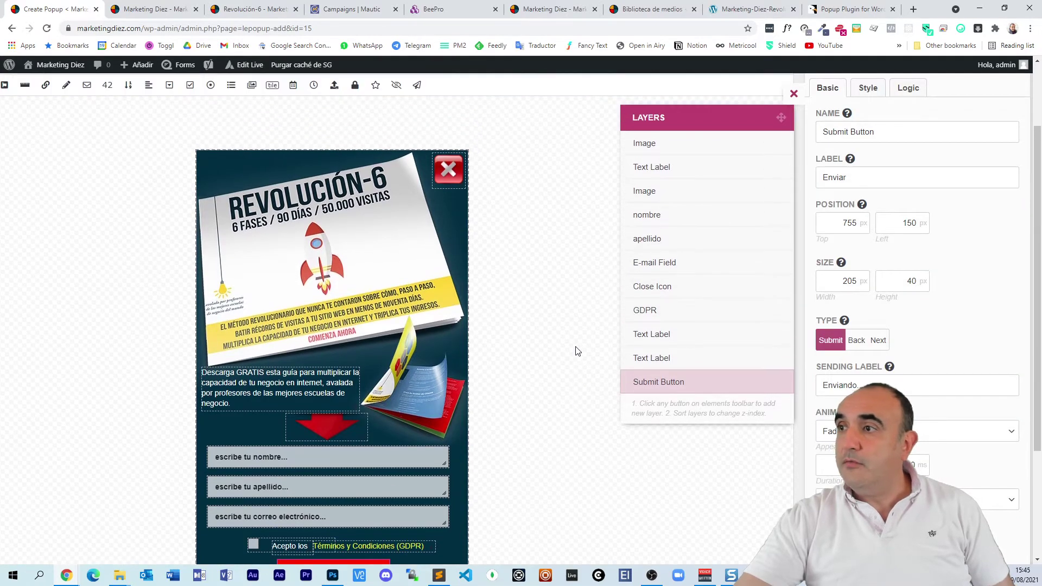
# Step: Close the element panel and rename the popup to 'revolucion6' in the top name field
pyautogui.click(794, 95)
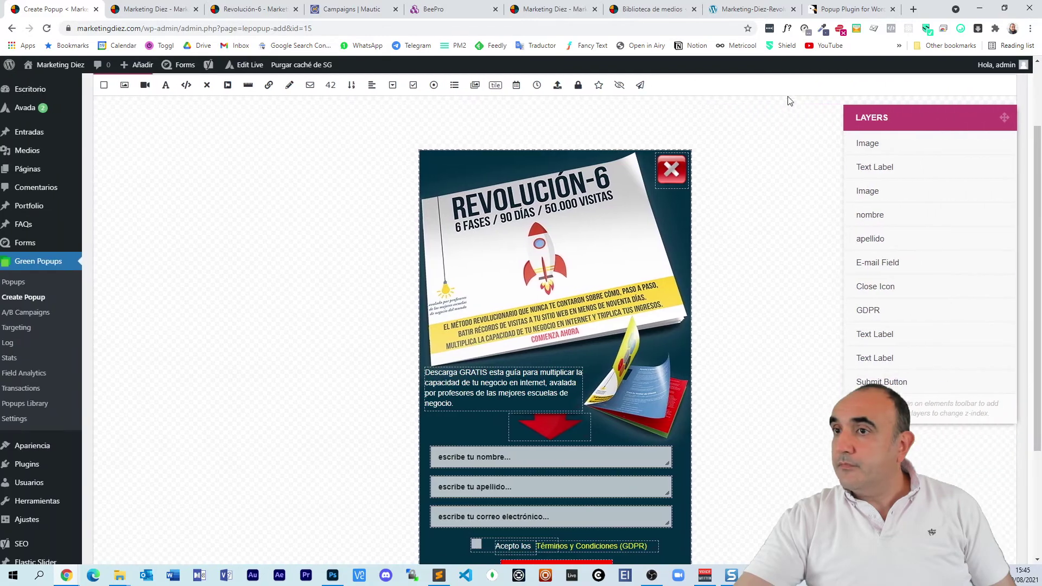
pyautogui.doubleClick(205, 88)
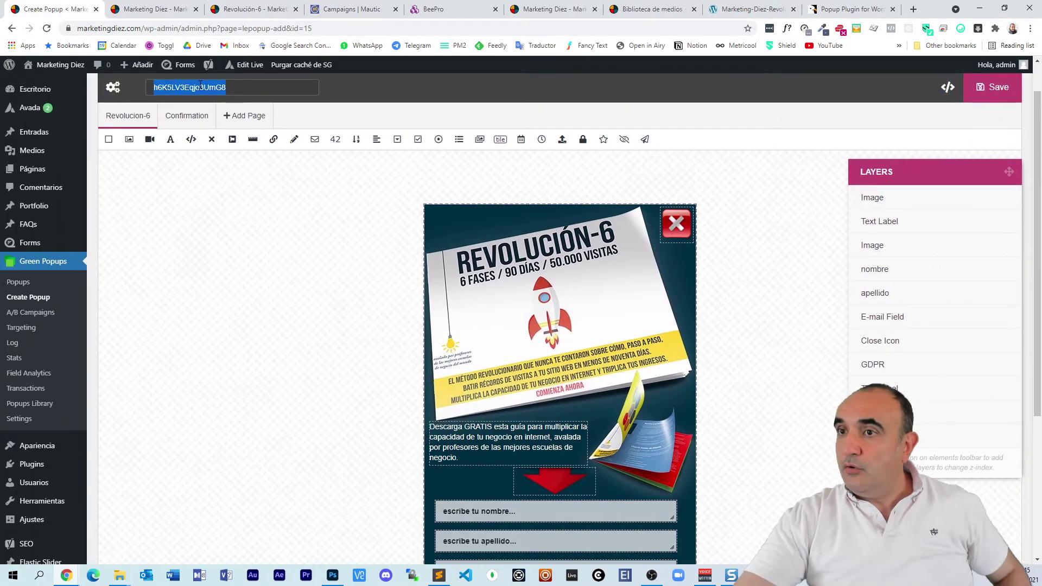
pyautogui.write('revol')
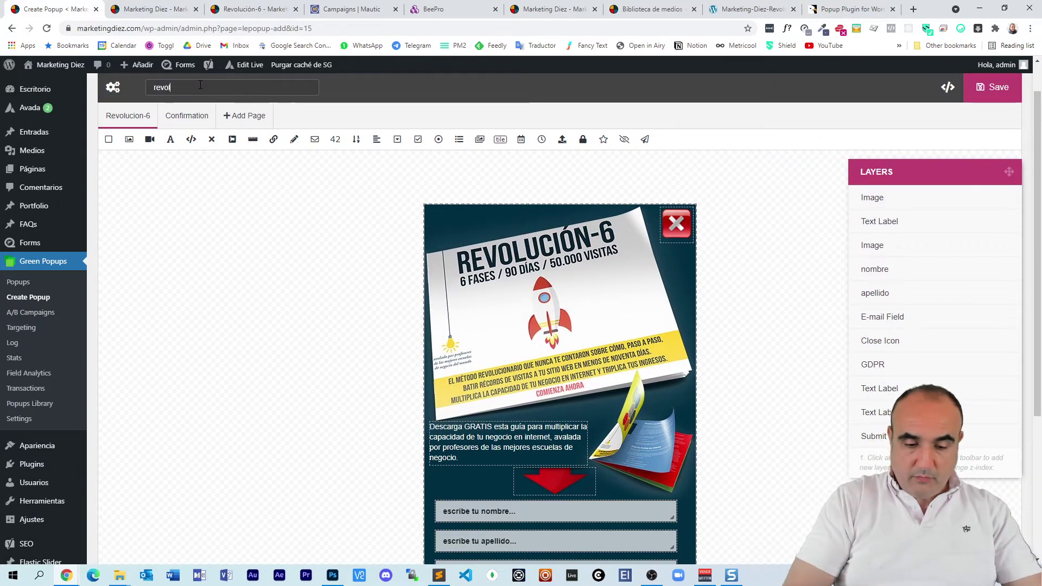
pyautogui.write('ucion')
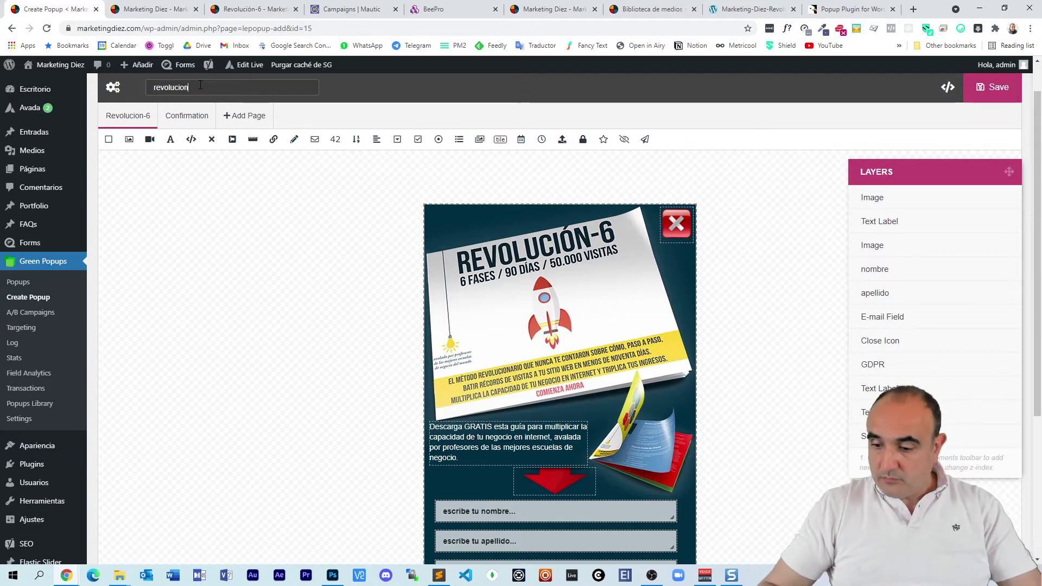
pyautogui.write('6')
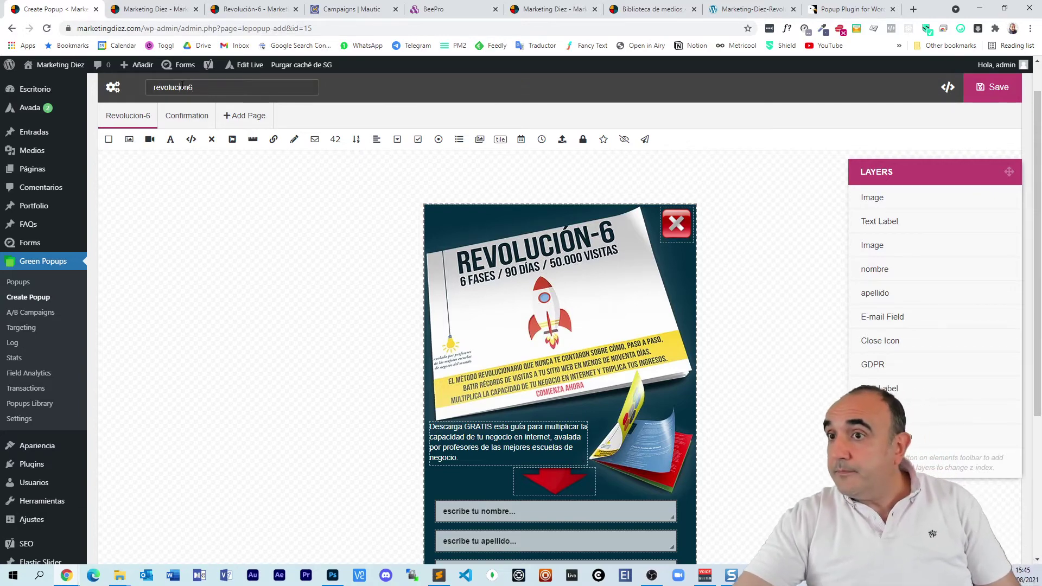
pyautogui.doubleClick(183, 87)
pyautogui.hotkey('ctrl', 'c')
# Step: Open Popup Settings and select the old name in its Name field
pyautogui.scroll(1, 157, 108)
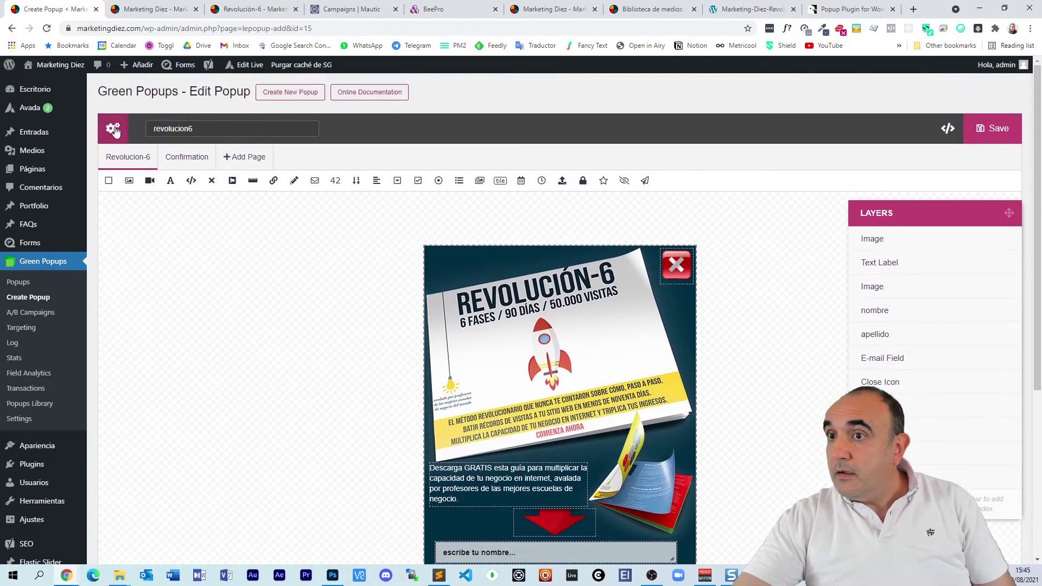
pyautogui.click(113, 128)
pyautogui.moveTo(407, 157); pyautogui.dragTo(336, 159)
# Step: In General settings, paste revolucion6 as the Name, pick DD/MM/YYYY date format and es language
pyautogui.hotkey('ctrl', 'v')
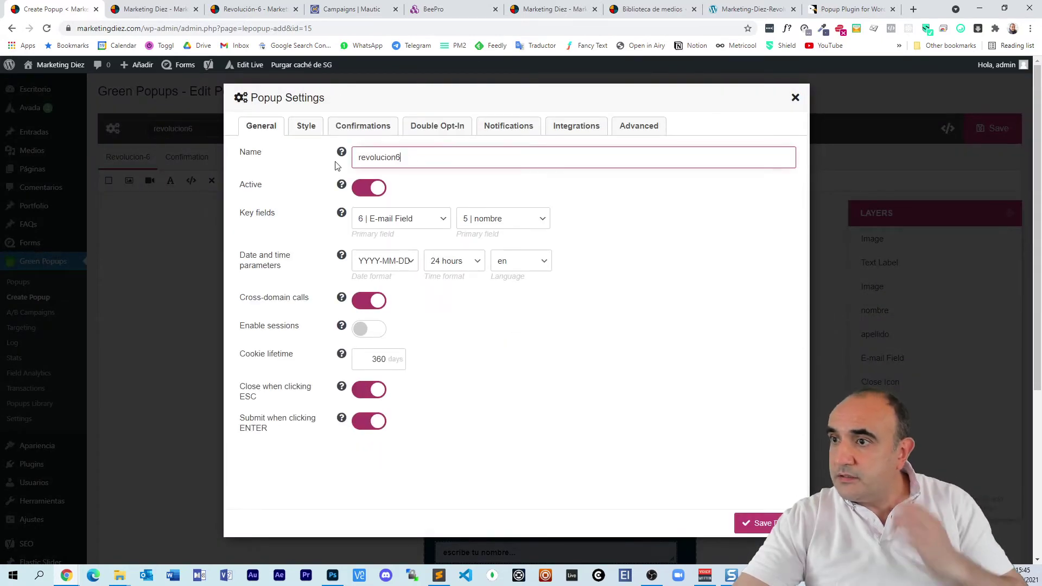
pyautogui.click(401, 263)
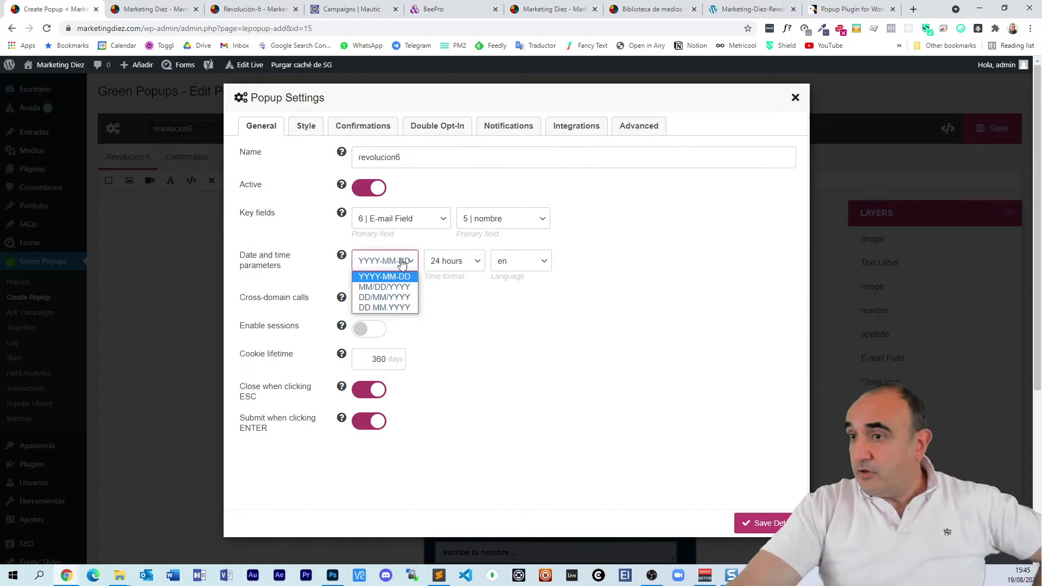
pyautogui.click(396, 299)
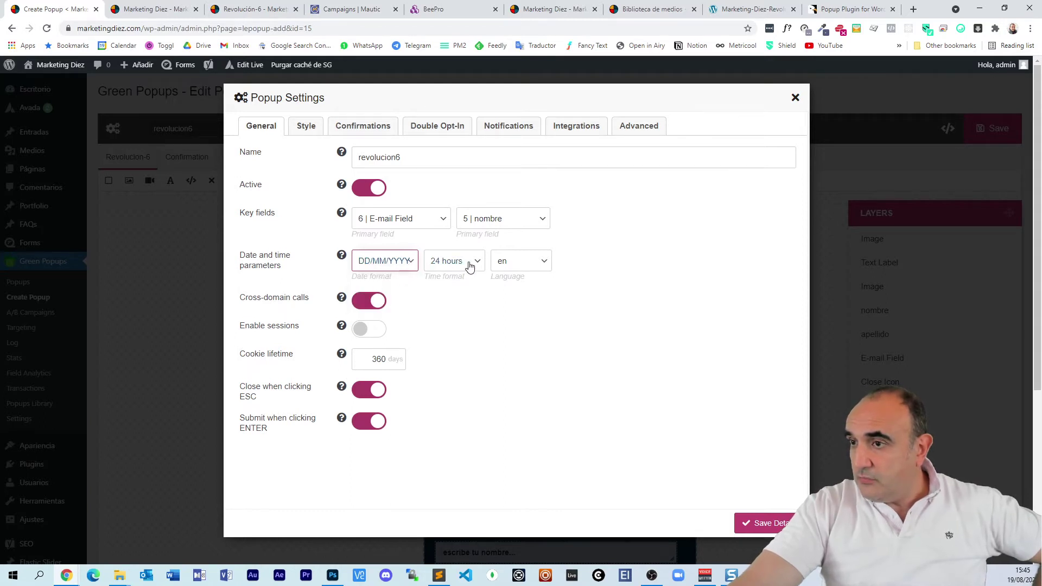
pyautogui.click(523, 264)
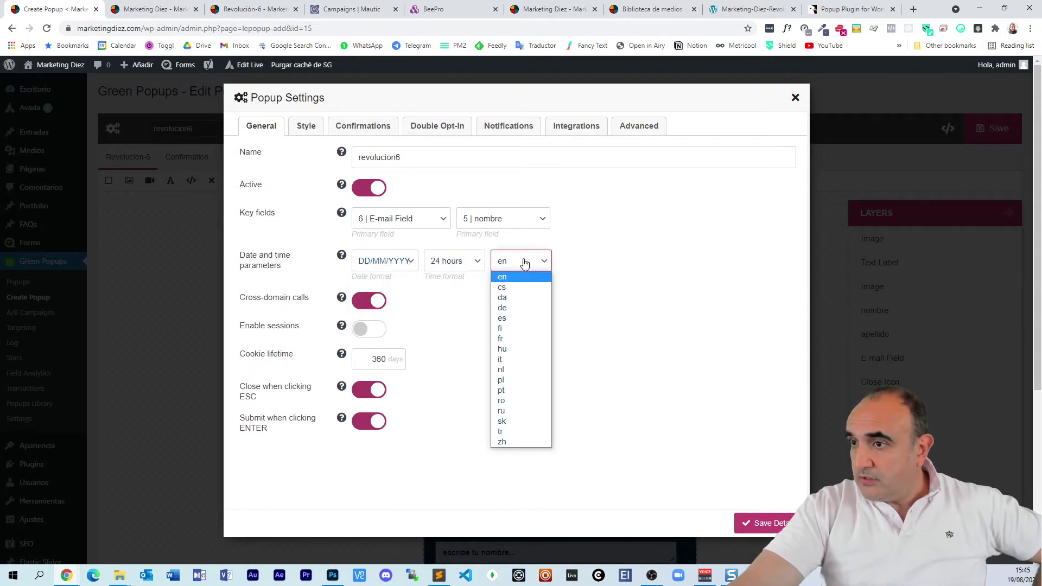
pyautogui.click(510, 323)
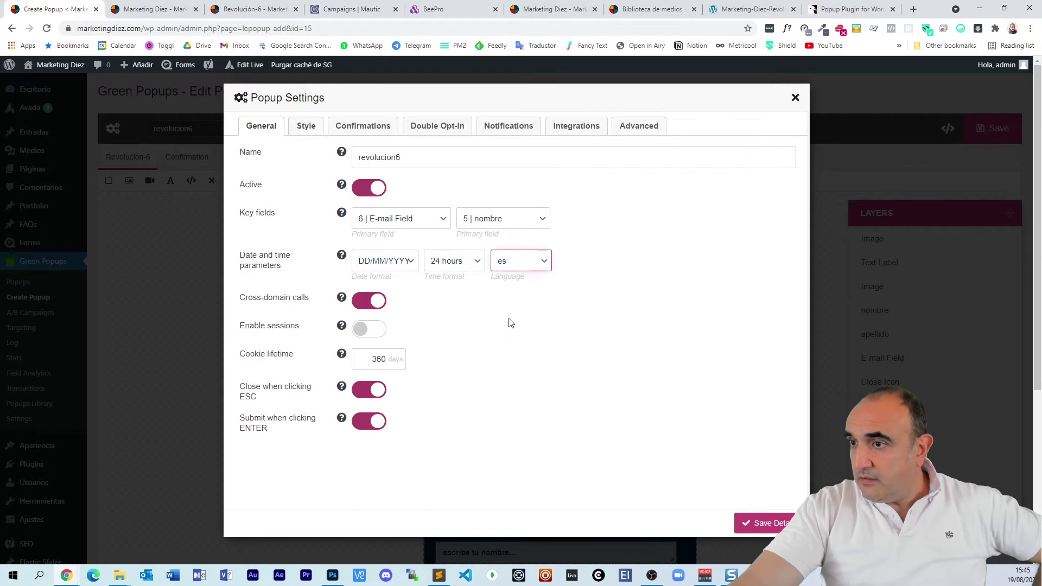
pyautogui.click(306, 127)
# Step: Add a confirmation of type Redirect to certain URL, appending /gracias/ to the URL
pyautogui.click(371, 129)
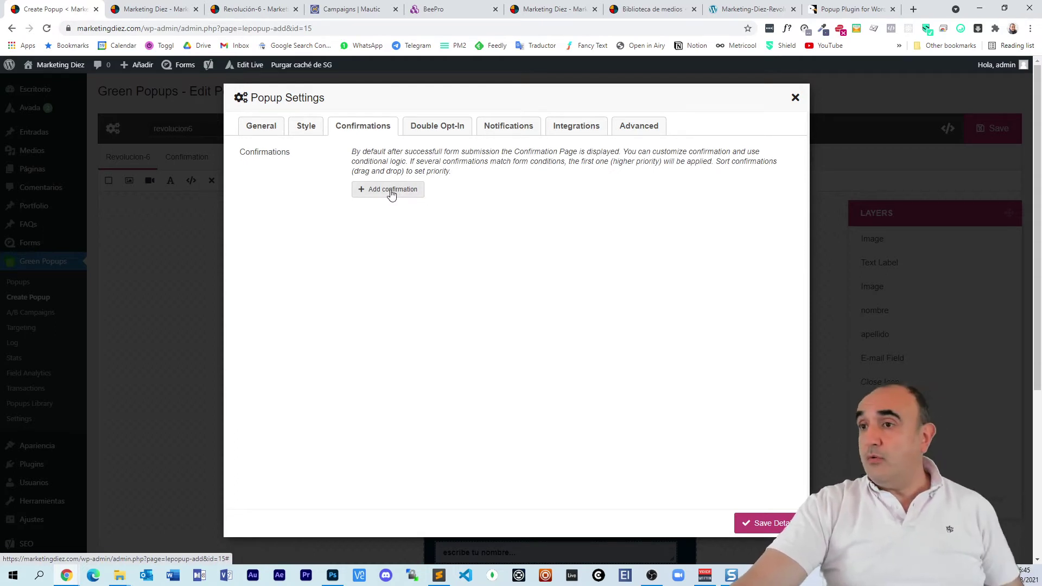
pyautogui.click(391, 191)
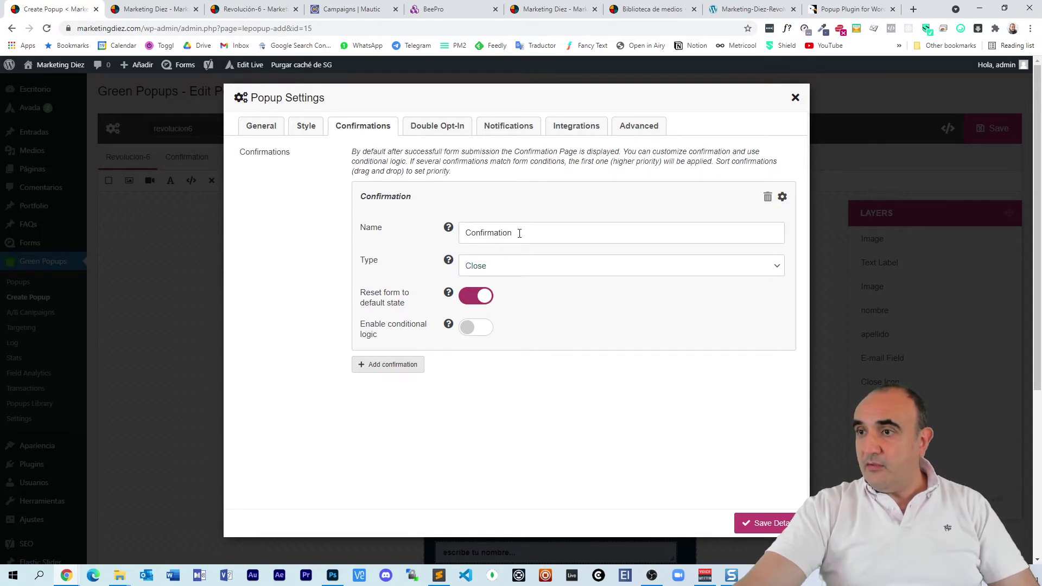
pyautogui.click(528, 265)
pyautogui.click(545, 324)
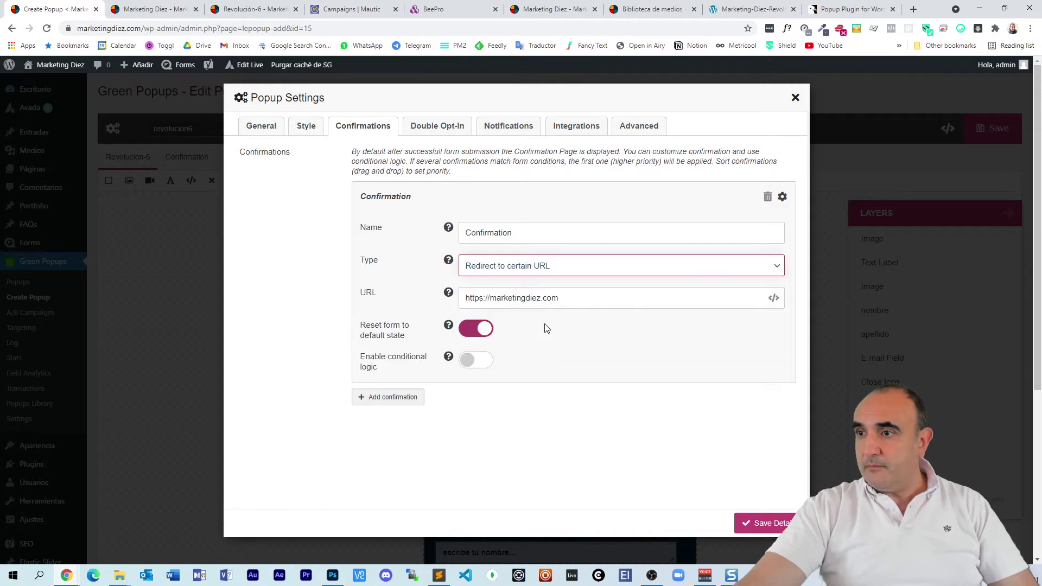
pyautogui.click(589, 297)
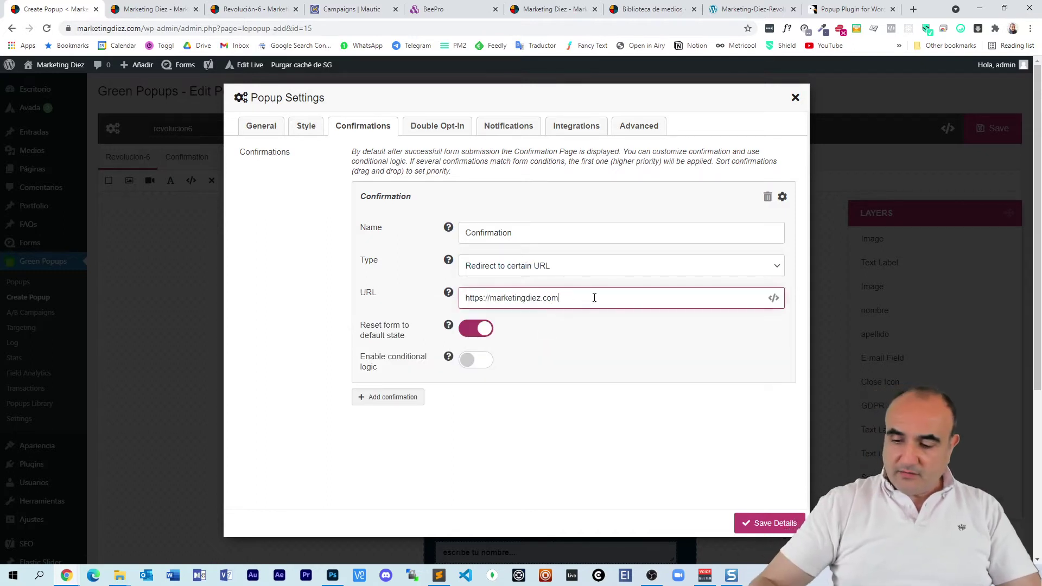
pyautogui.write('/')
pyautogui.write('grac')
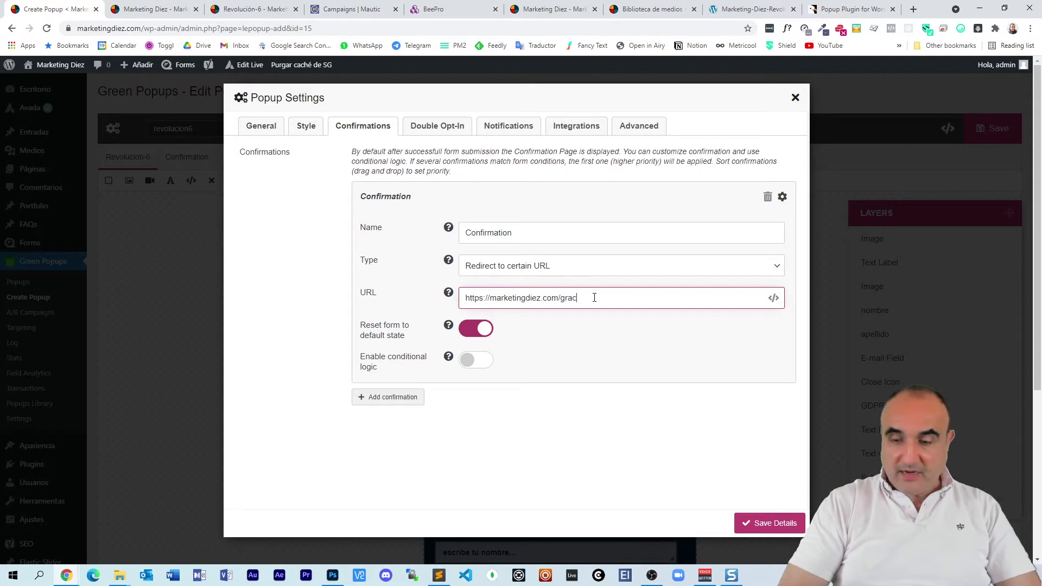
pyautogui.write('ias/')
pyautogui.hotkey('ctrl', 'a')
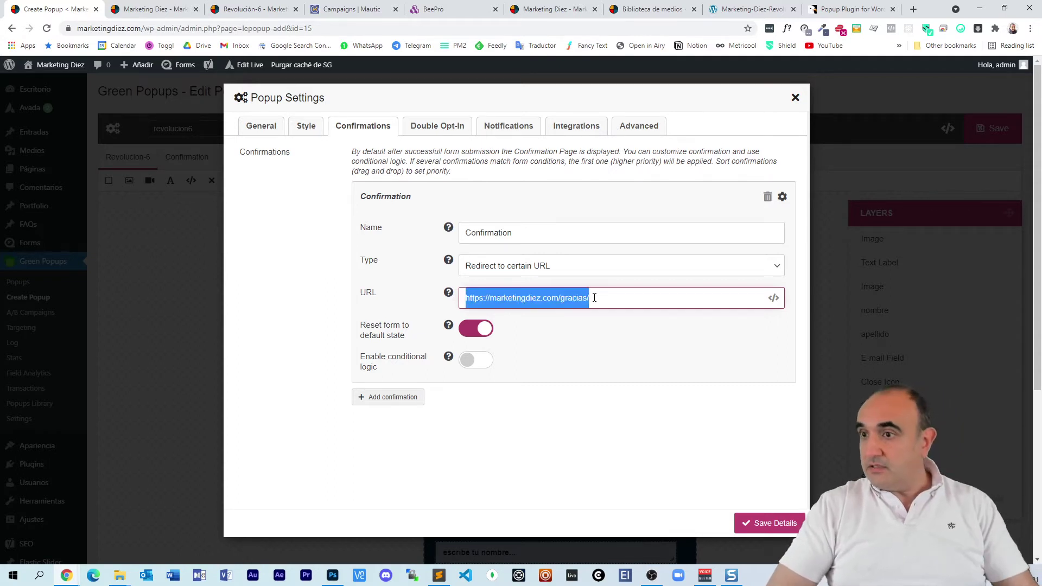
pyautogui.hotkey('ctrl', 'c')
pyautogui.click(912, 10)
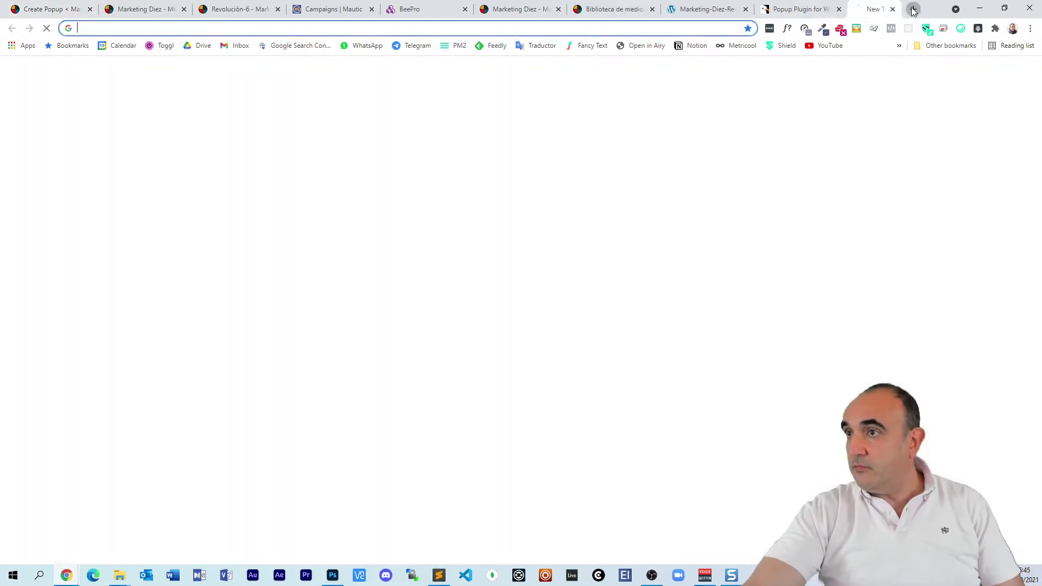
pyautogui.hotkey('ctrl', 'v')
pyautogui.press('Return')
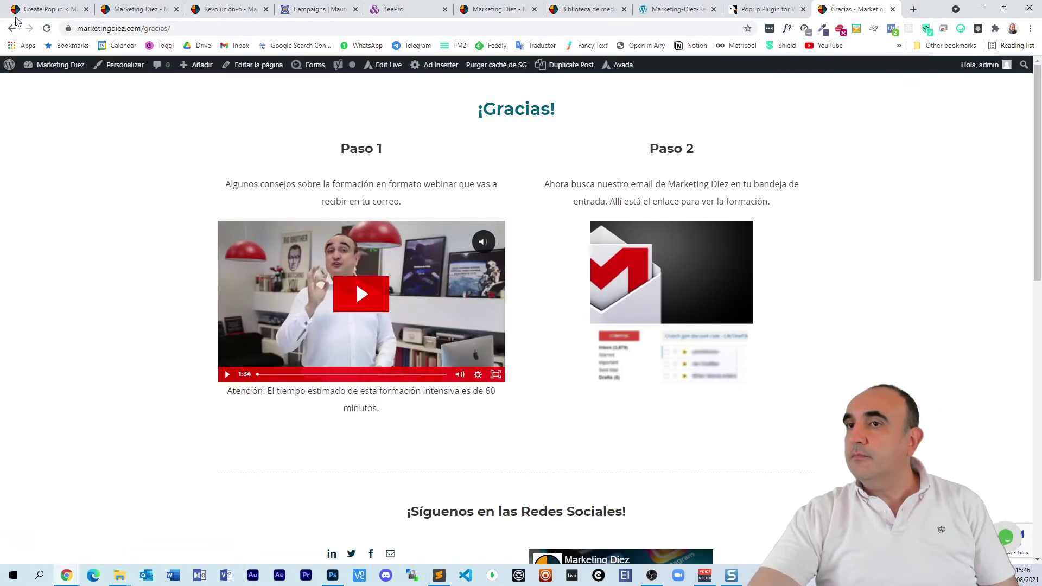
pyautogui.click(50, 11)
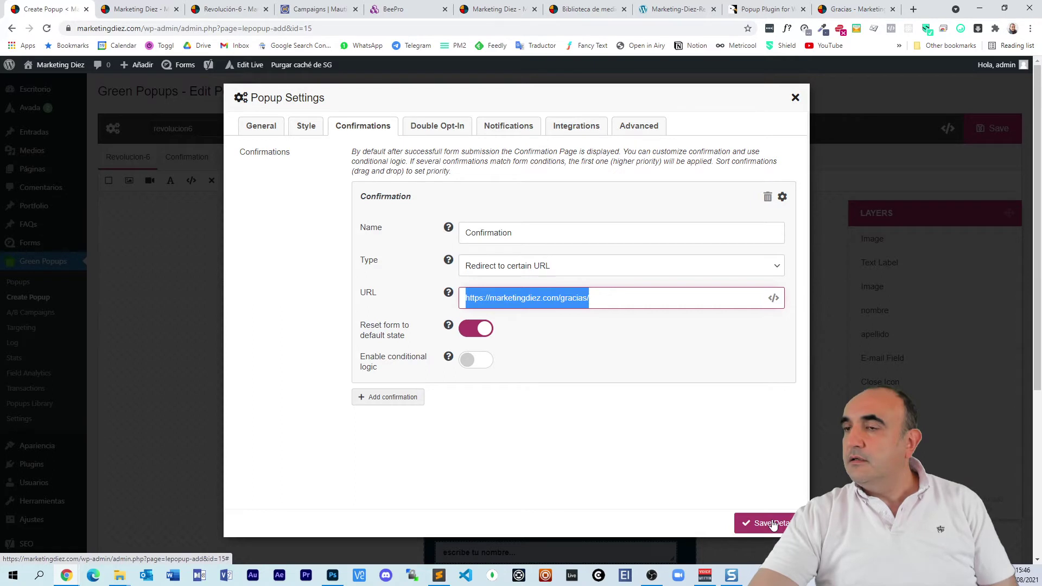
# Step: Add a new-submission notification and enter the recipient's e-mail address
pyautogui.click(509, 129)
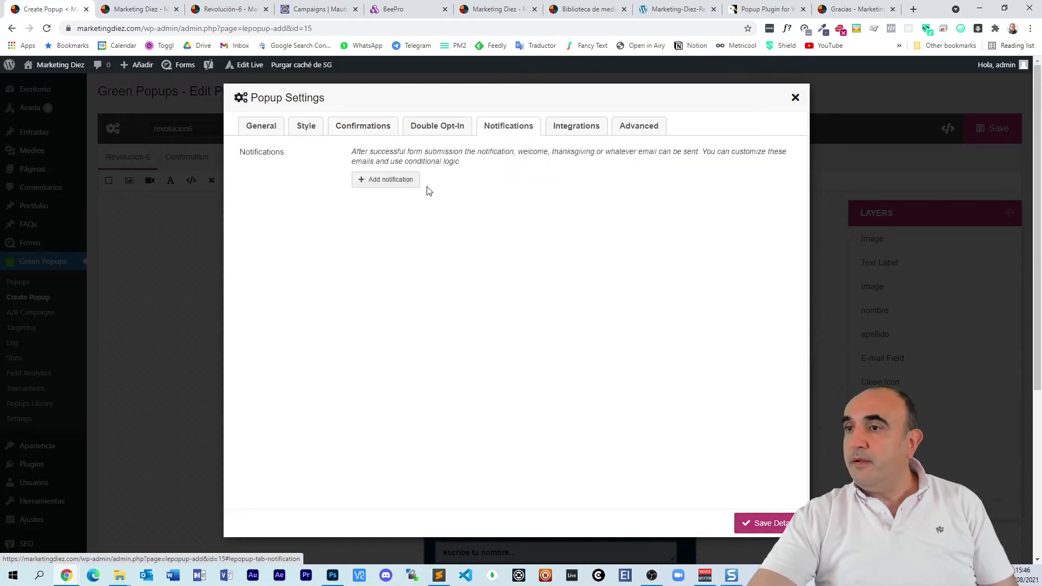
pyautogui.click(412, 181)
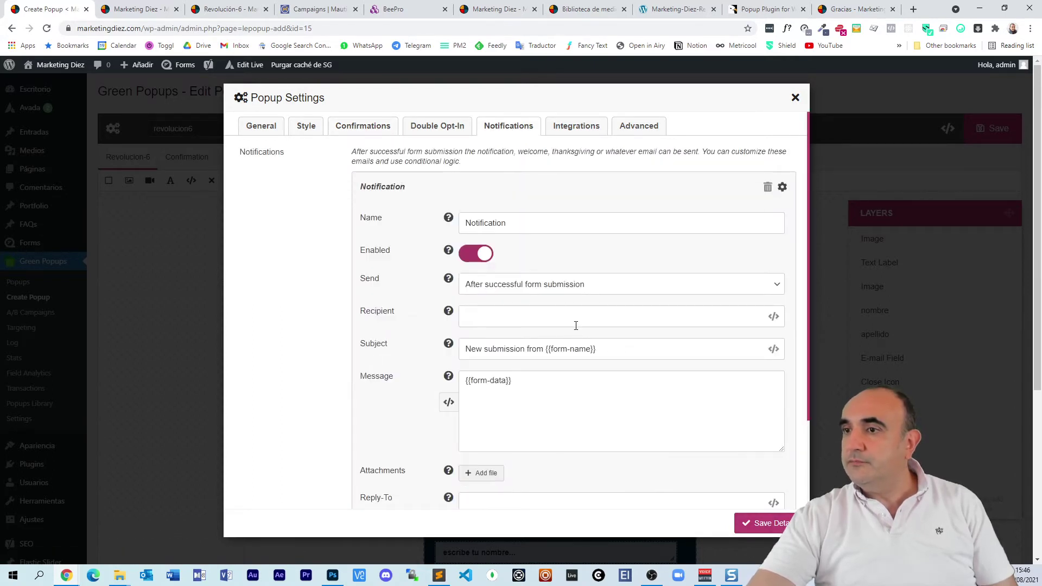
pyautogui.click(579, 319)
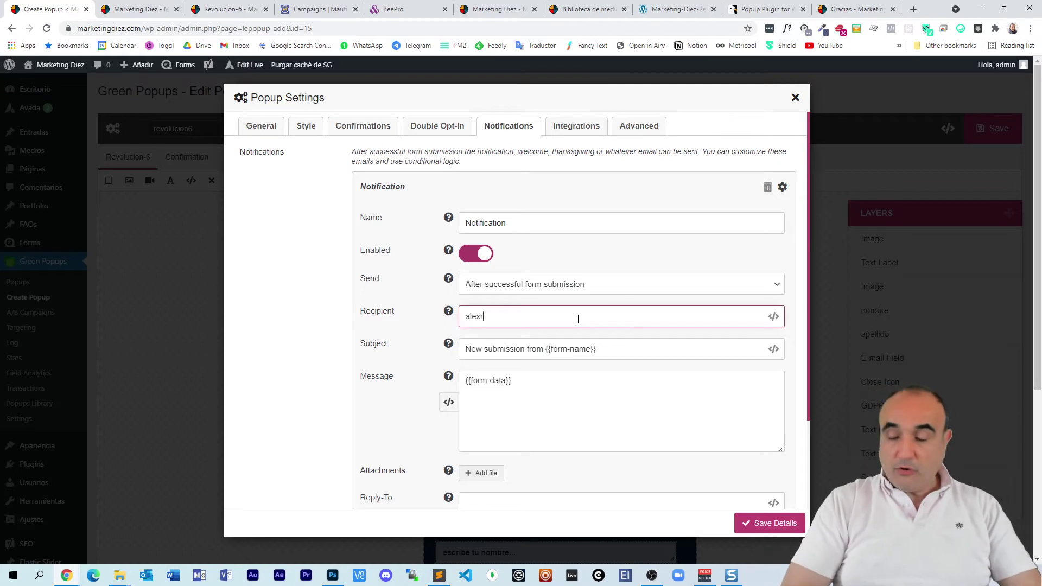
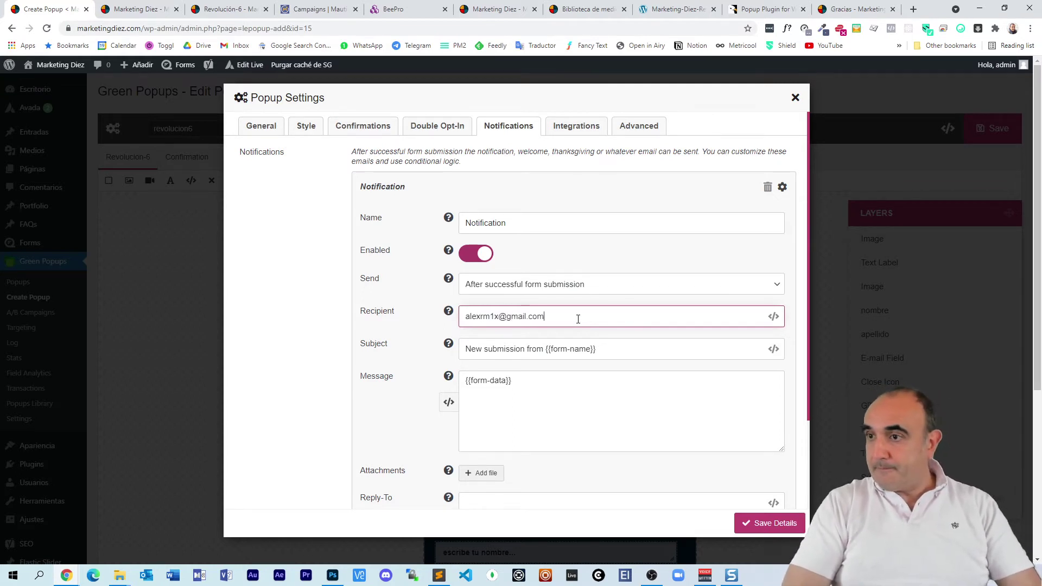
pyautogui.scroll(-1, 614, 255)
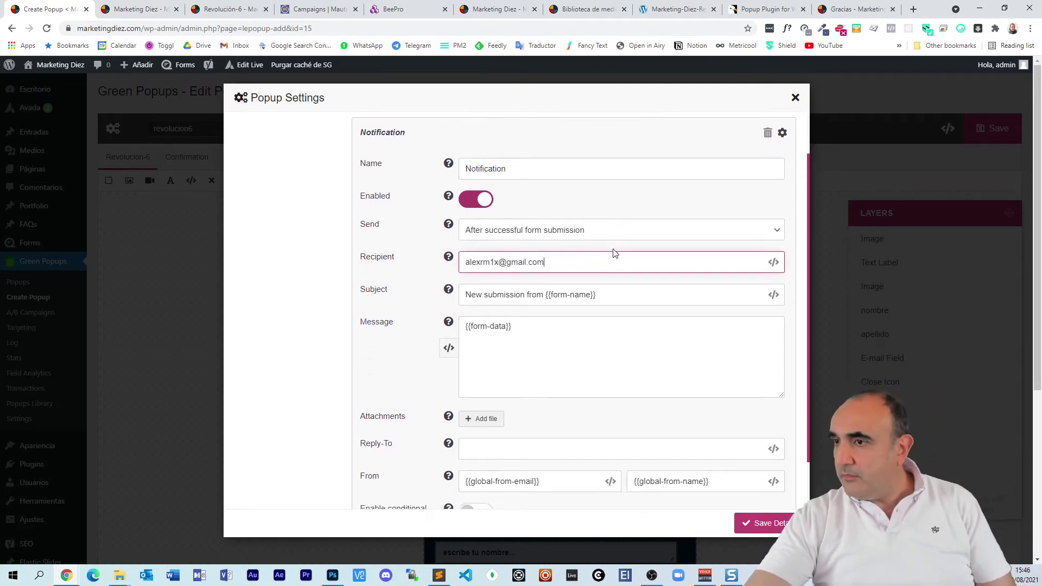
pyautogui.scroll(-1, 625, 256)
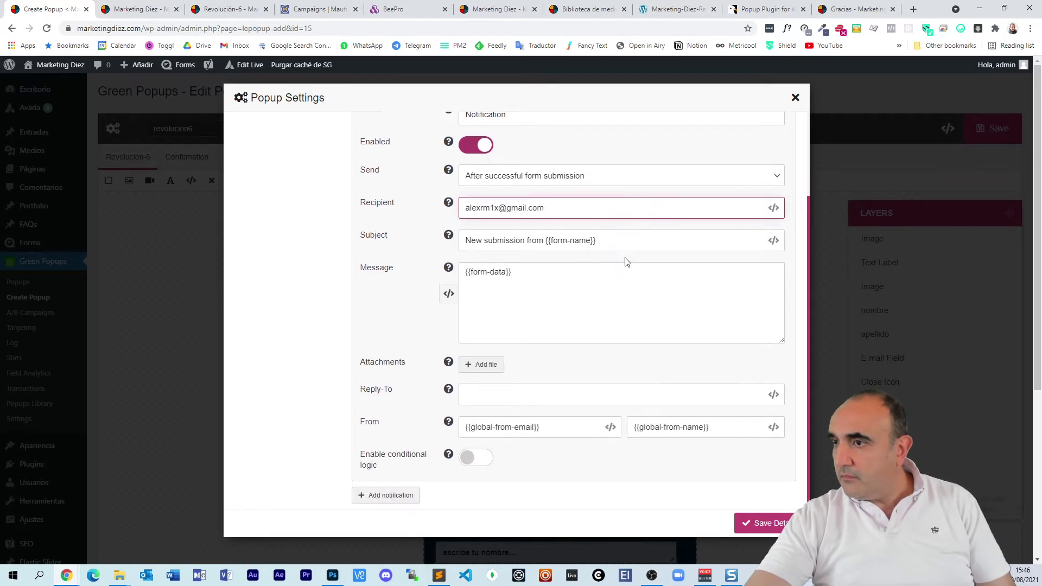
pyautogui.scroll(2, 623, 262)
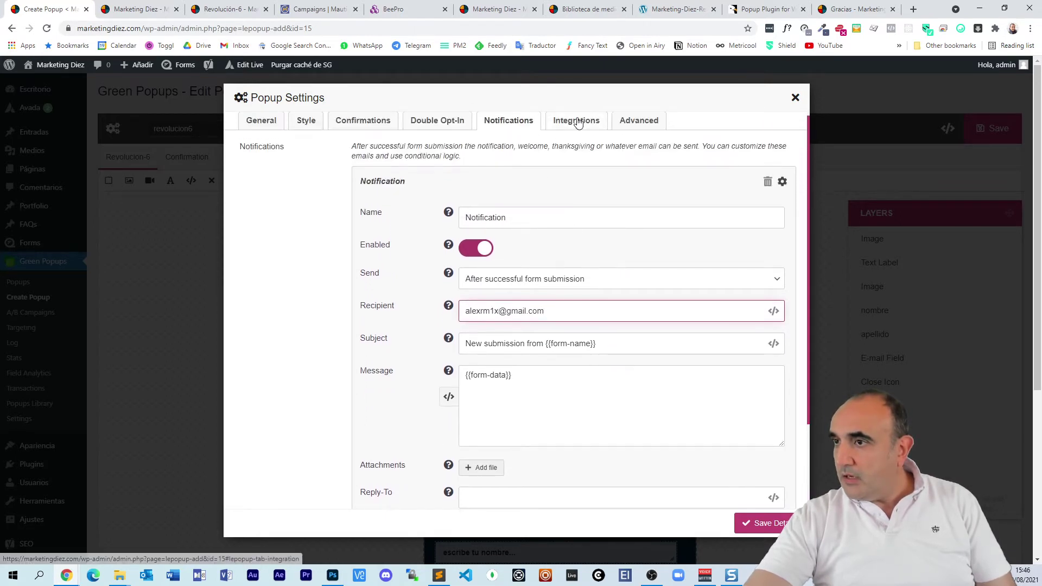
# Step: Save the popup settings details and then save the revolucion6 popup
pyautogui.click(519, 126)
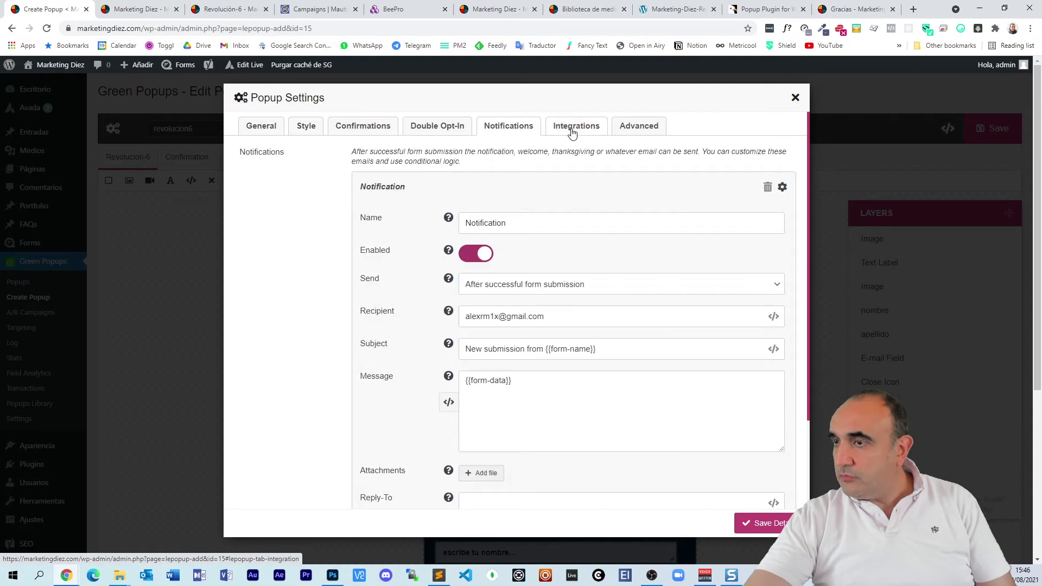
pyautogui.click(766, 523)
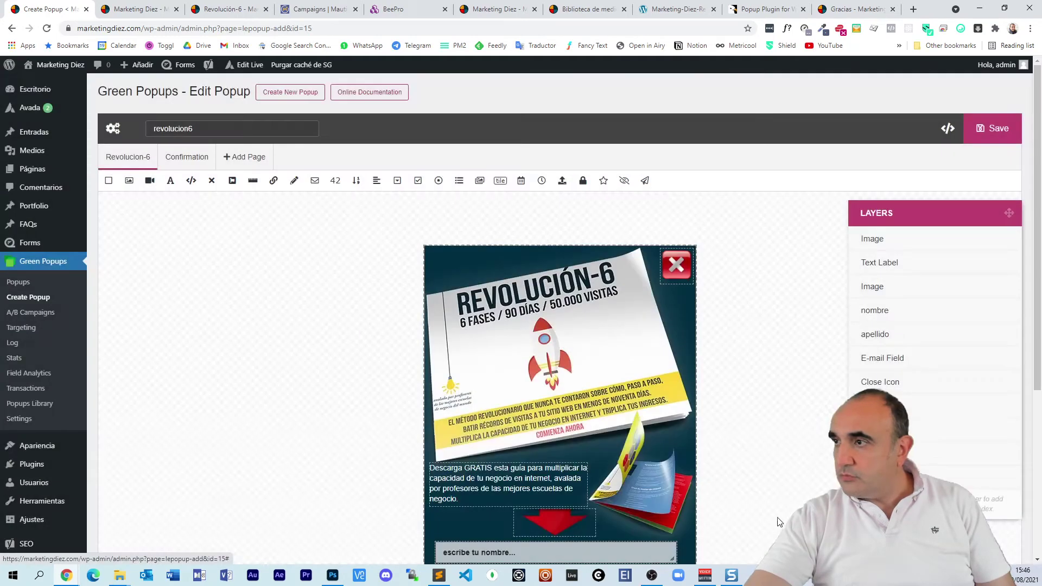
pyautogui.click(996, 128)
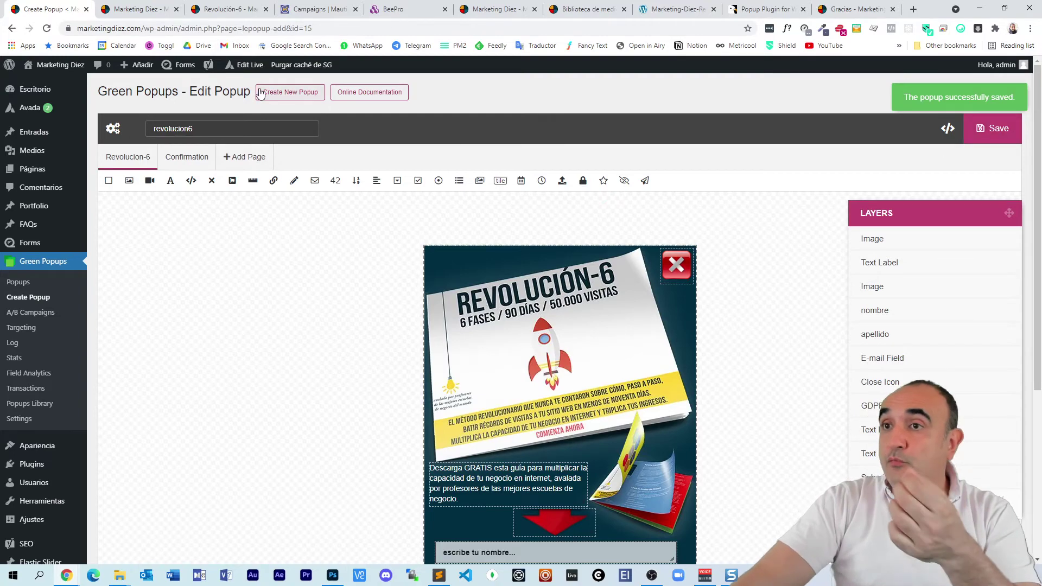
# Step: In Mautic, go to Components > Forms and start a new form, pointing at the campaign form option
pyautogui.click(314, 9)
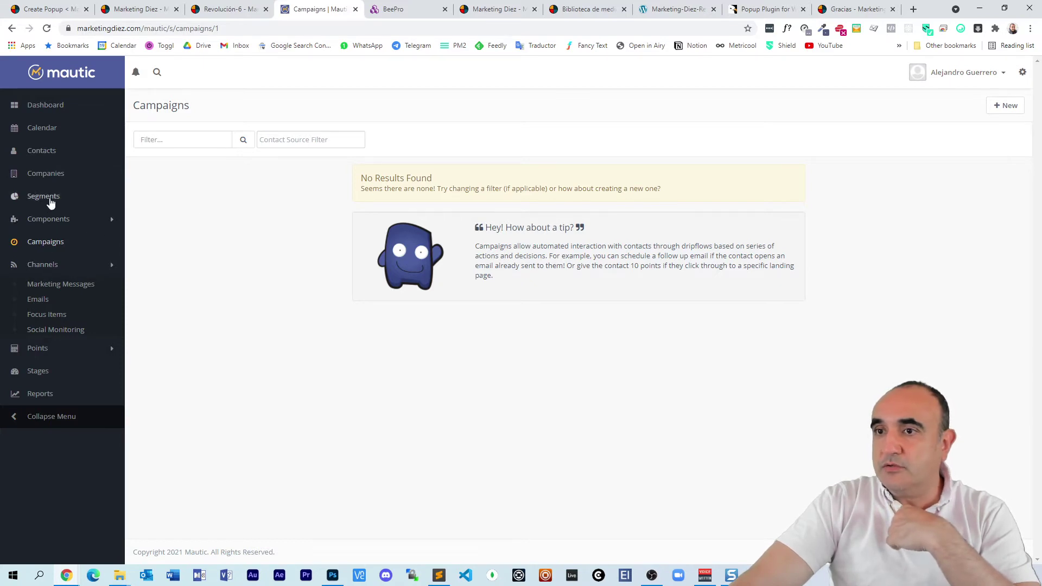
pyautogui.click(52, 219)
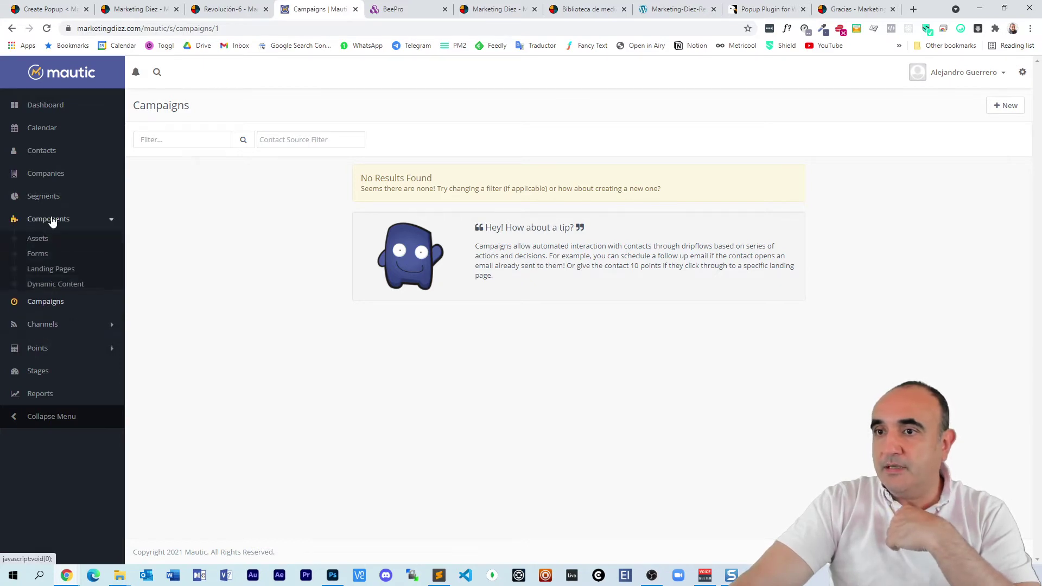
pyautogui.click(38, 254)
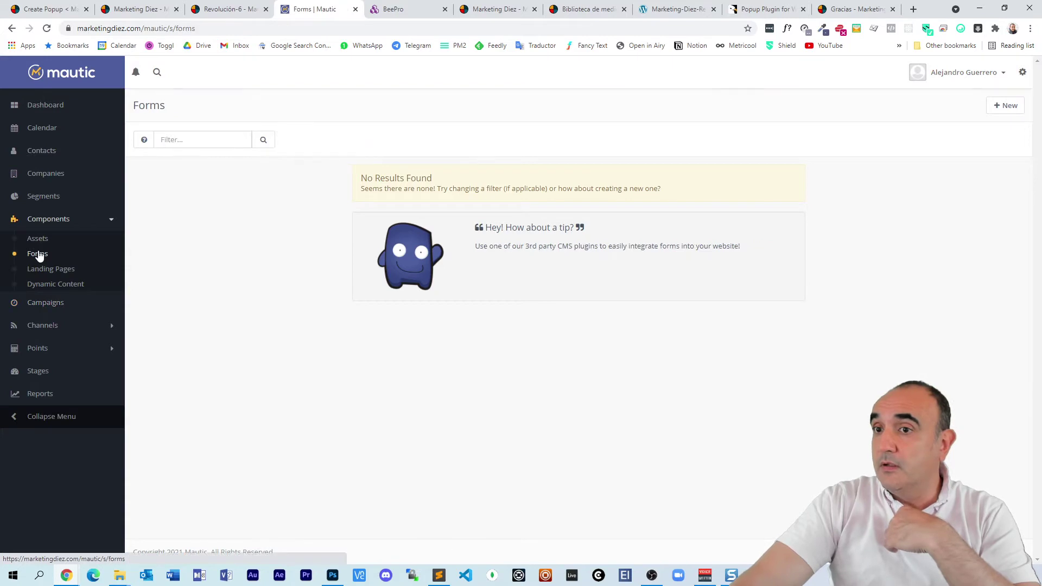
pyautogui.click(1005, 105)
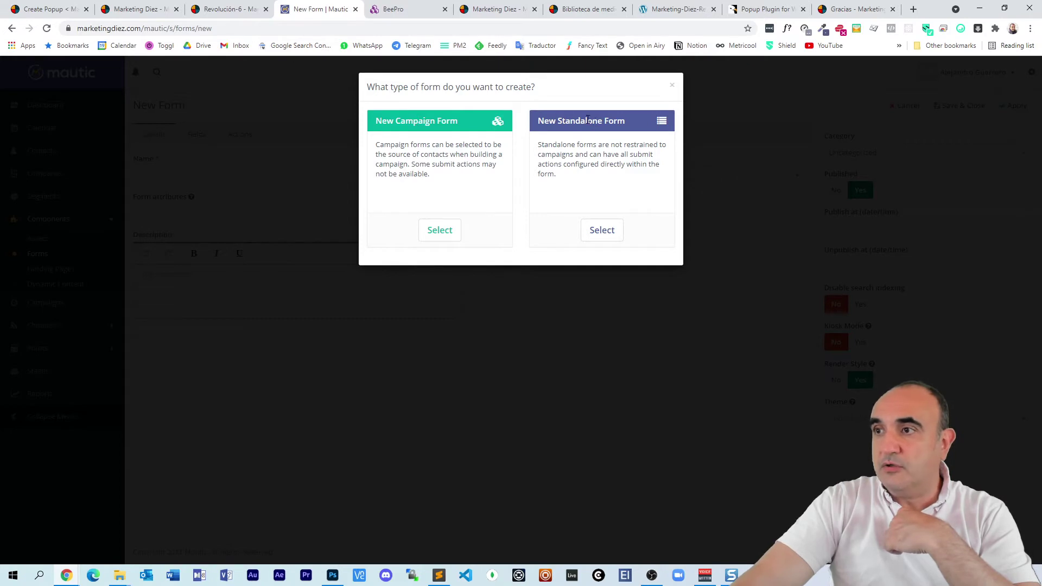
pyautogui.doubleClick(423, 122)
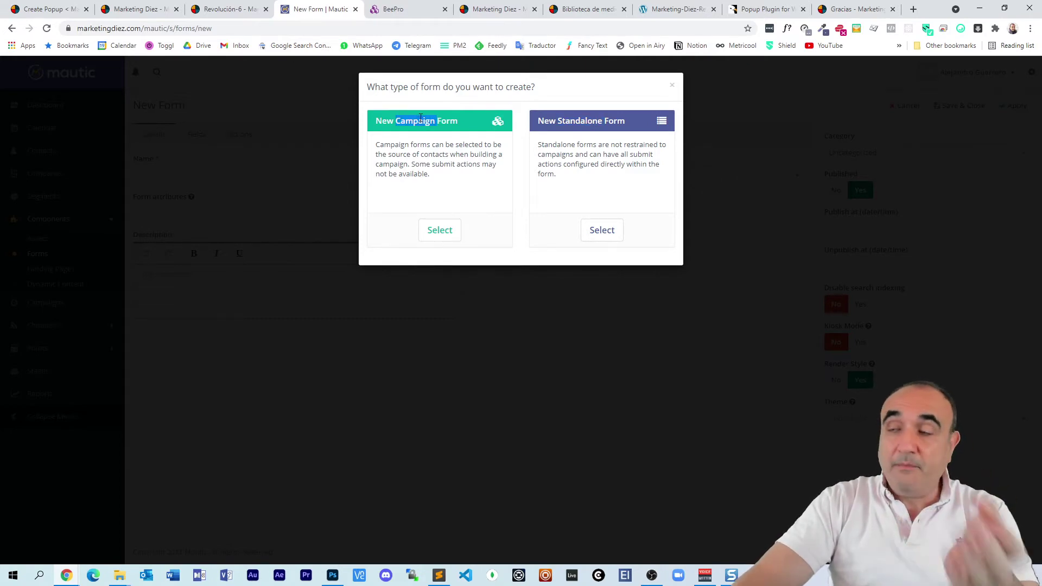
# Step: Choose a campaign form and name it revolucion6
pyautogui.click(445, 230)
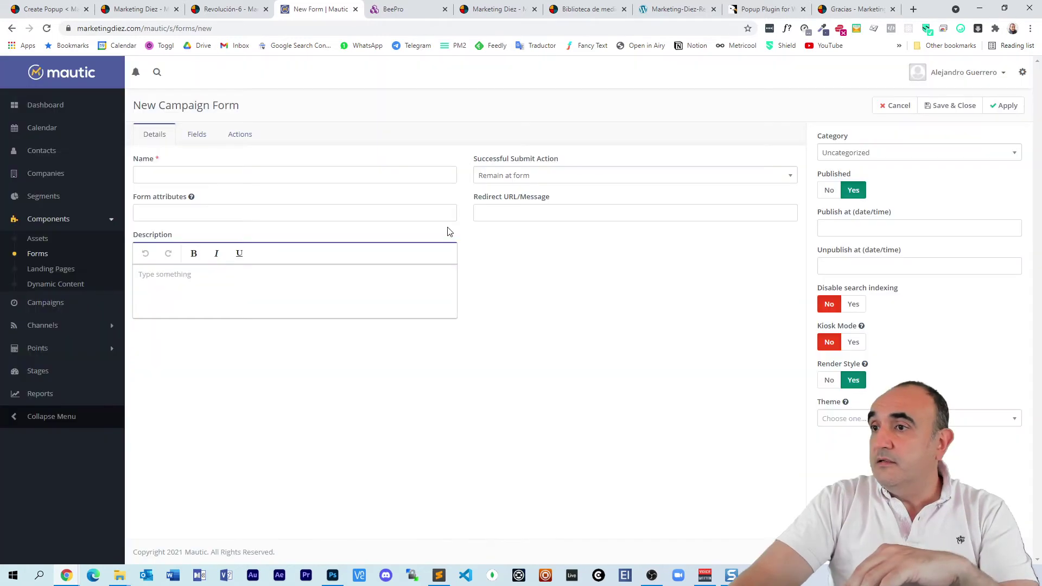
pyautogui.click(213, 173)
pyautogui.write('re')
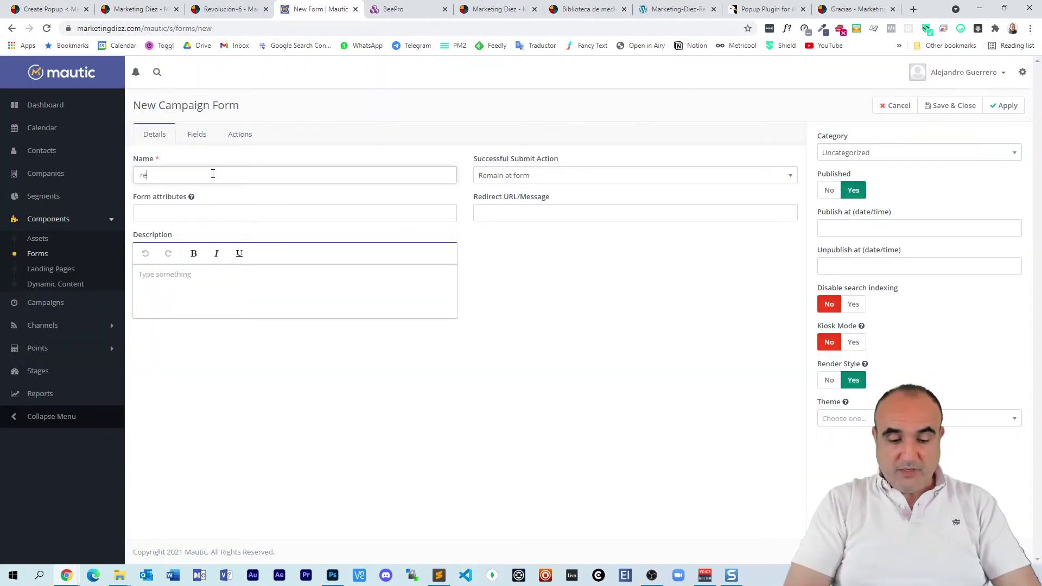
pyautogui.write('voluciono')
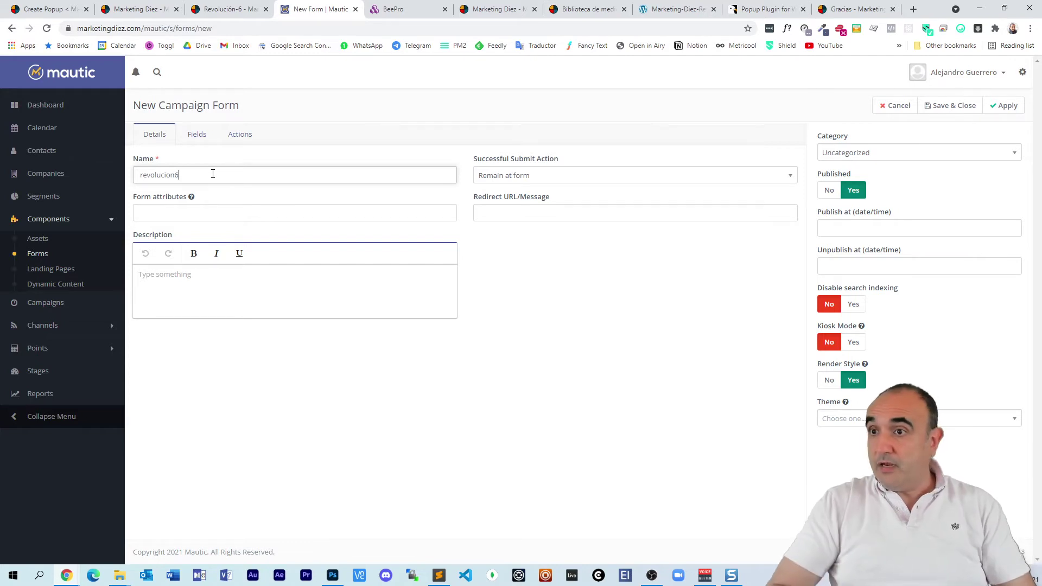
pyautogui.hotkey('ctrl', 'a')
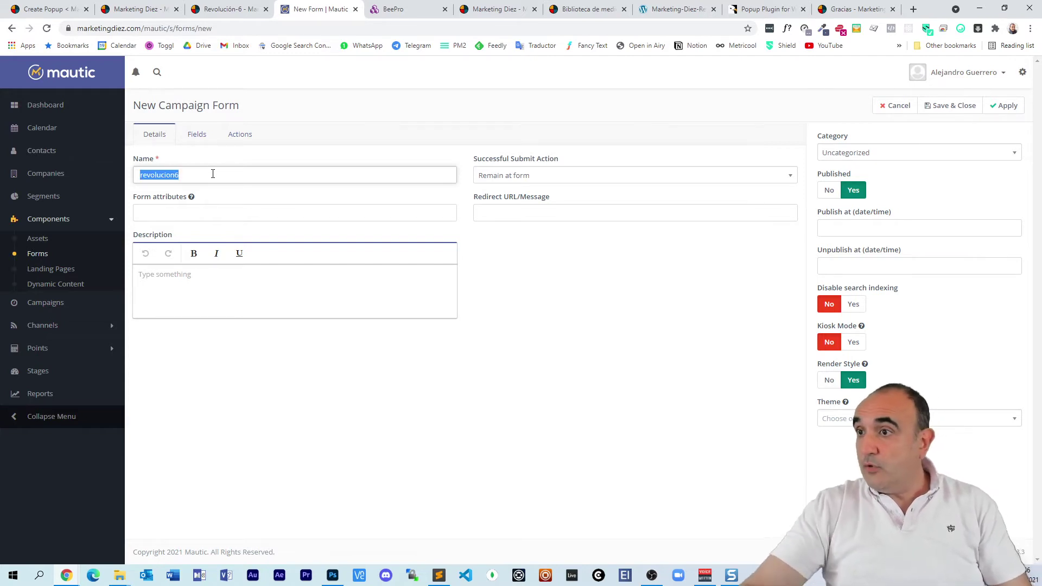
pyautogui.click(525, 179)
pyautogui.click(527, 226)
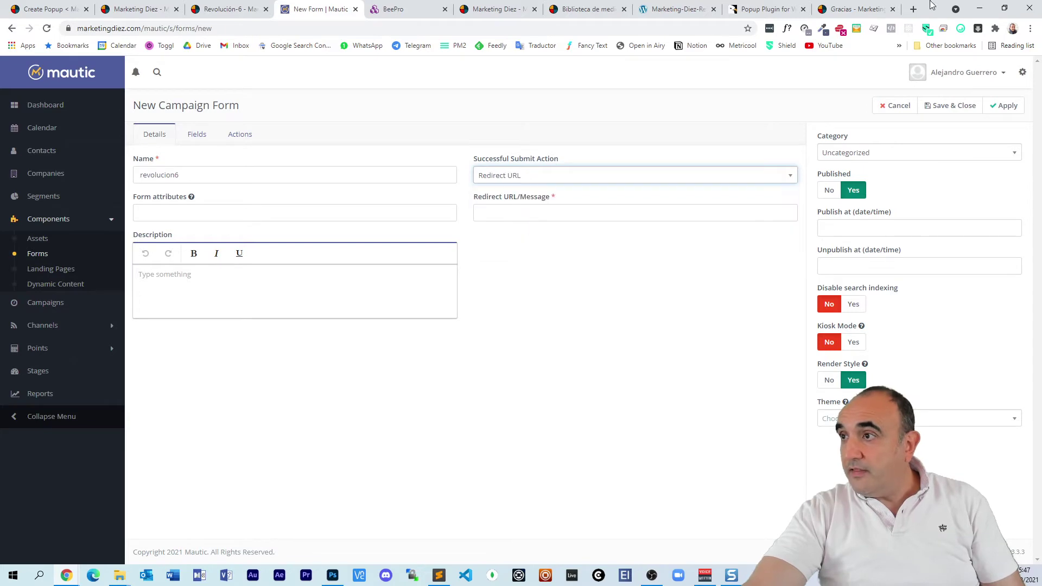
pyautogui.click(855, 8)
pyautogui.click(124, 28)
pyautogui.hotkey('ctrl', 'c')
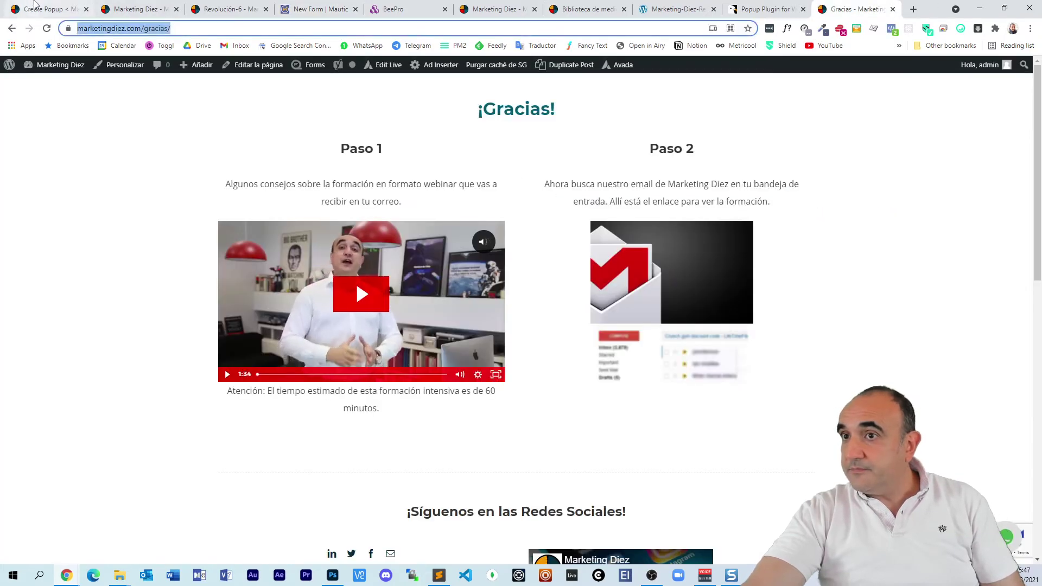
pyautogui.click(35, 6)
pyautogui.click(157, 10)
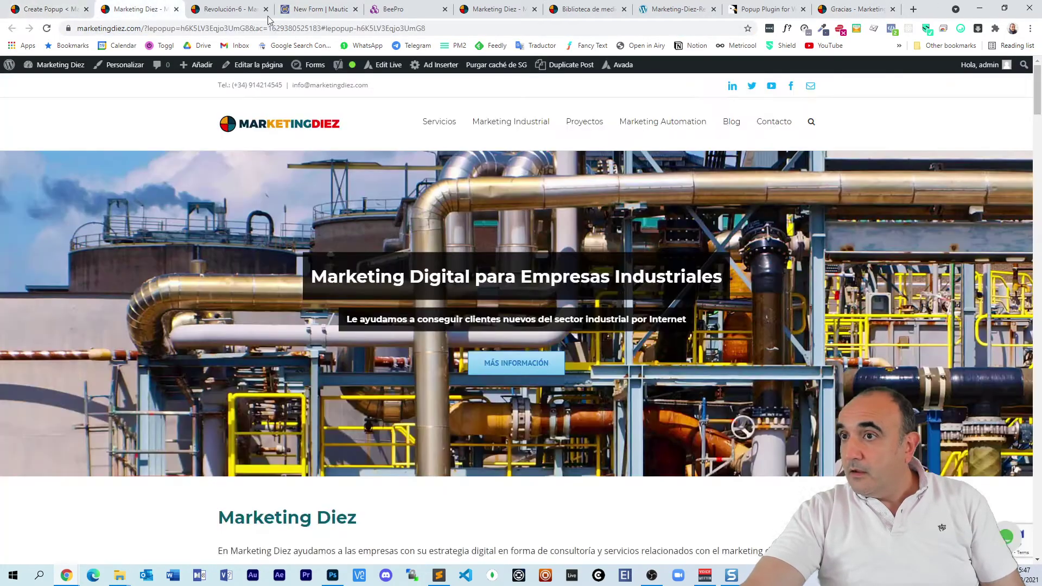
pyautogui.click(315, 11)
pyautogui.click(537, 211)
pyautogui.hotkey('ctrl', 'v')
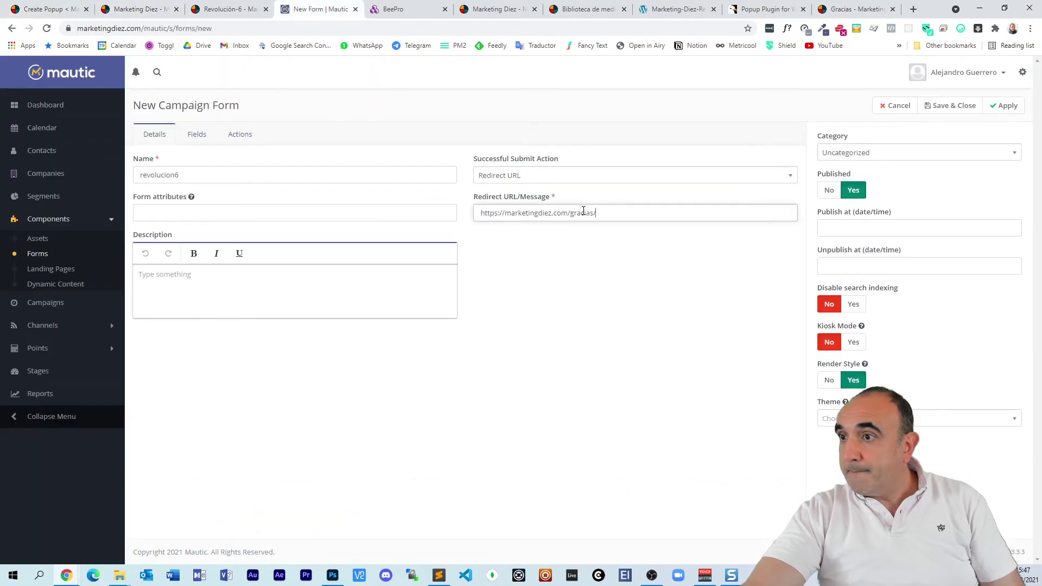
# Step: Paste revolucion6 as the form description and list the available field types under Fields
pyautogui.press('Tab')
pyautogui.hotkey('ctrl', 'c')
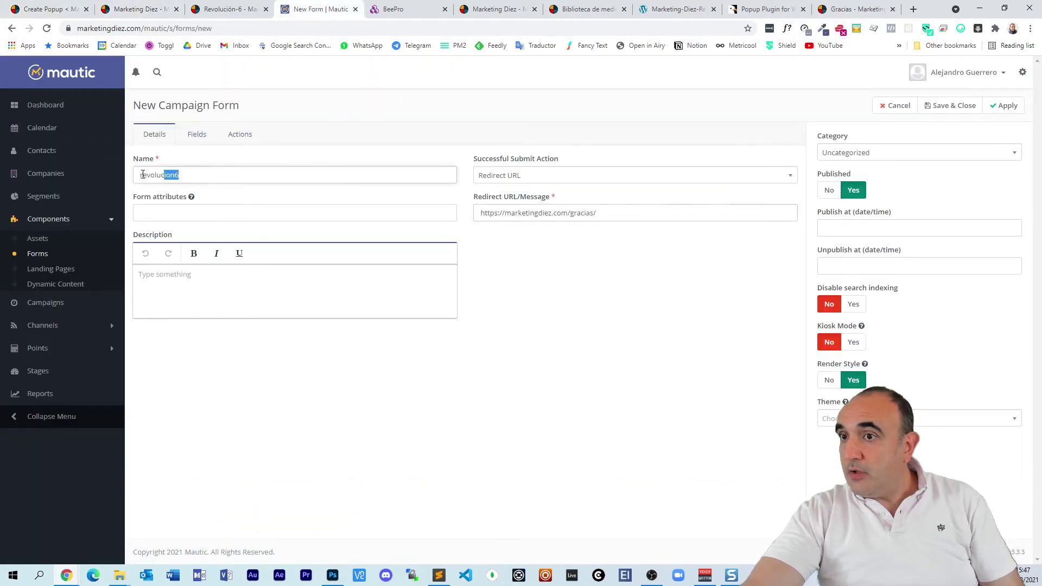
pyautogui.press('Tab')
pyautogui.press('Tab')
pyautogui.hotkey('ctrl', 'v')
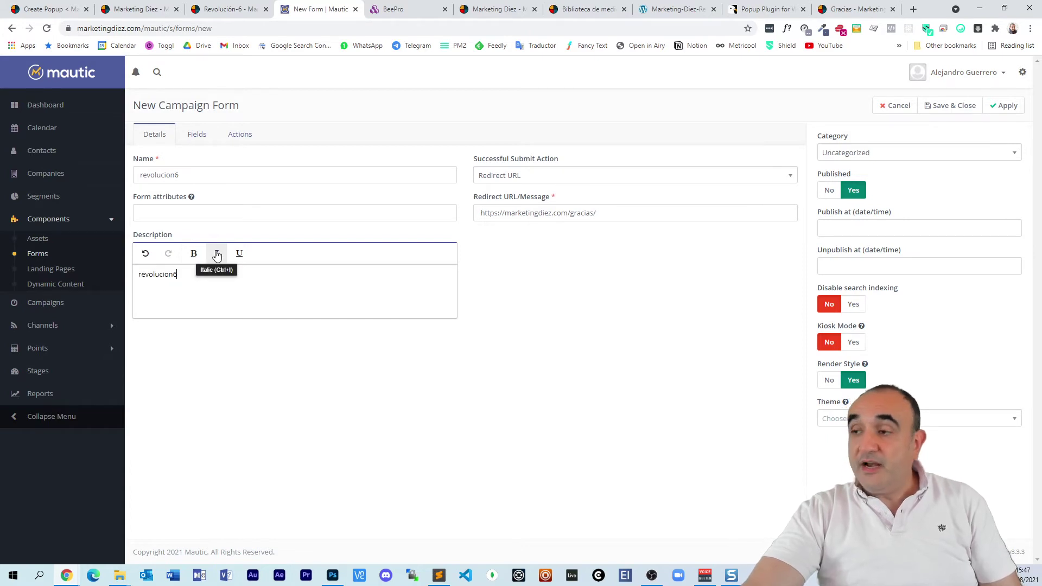
pyautogui.click(197, 136)
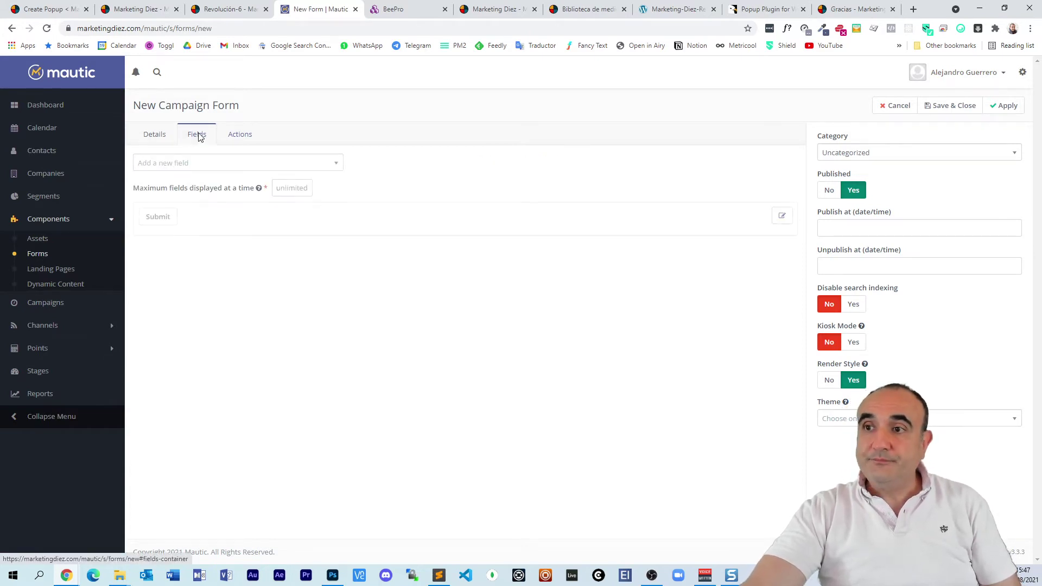
pyautogui.click(217, 163)
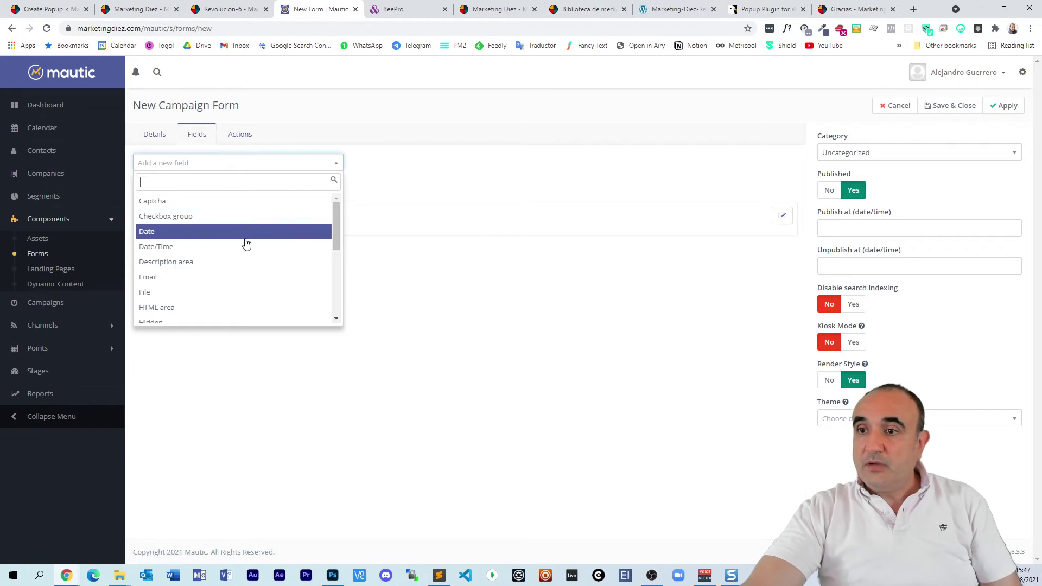
pyautogui.scroll(-1, 244, 245)
# Step: Add a required Text field 'nombre' mapped to the contact's First Name
pyautogui.scroll(-2, 228, 254)
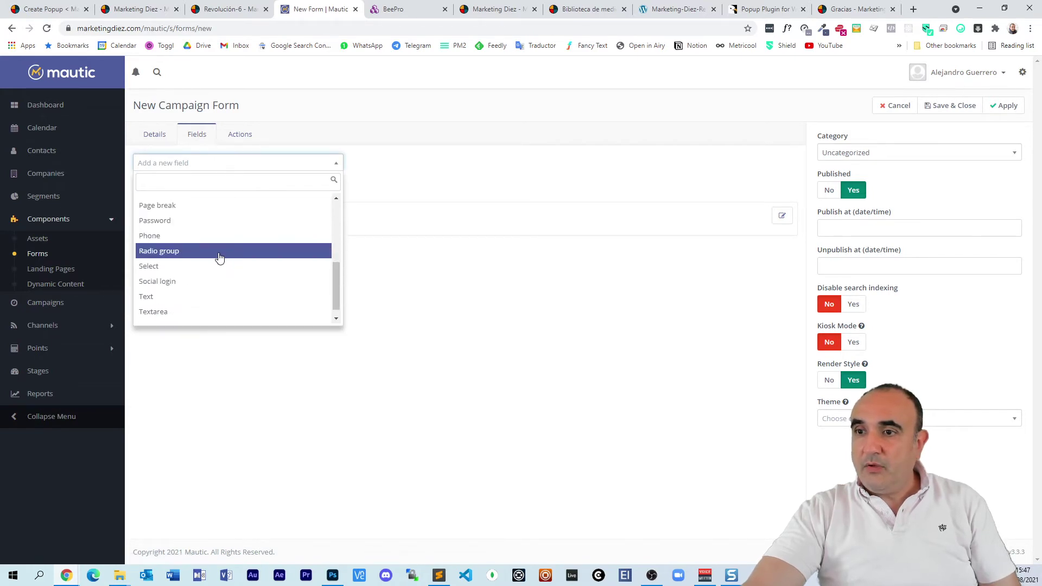
pyautogui.click(191, 297)
pyautogui.click(442, 154)
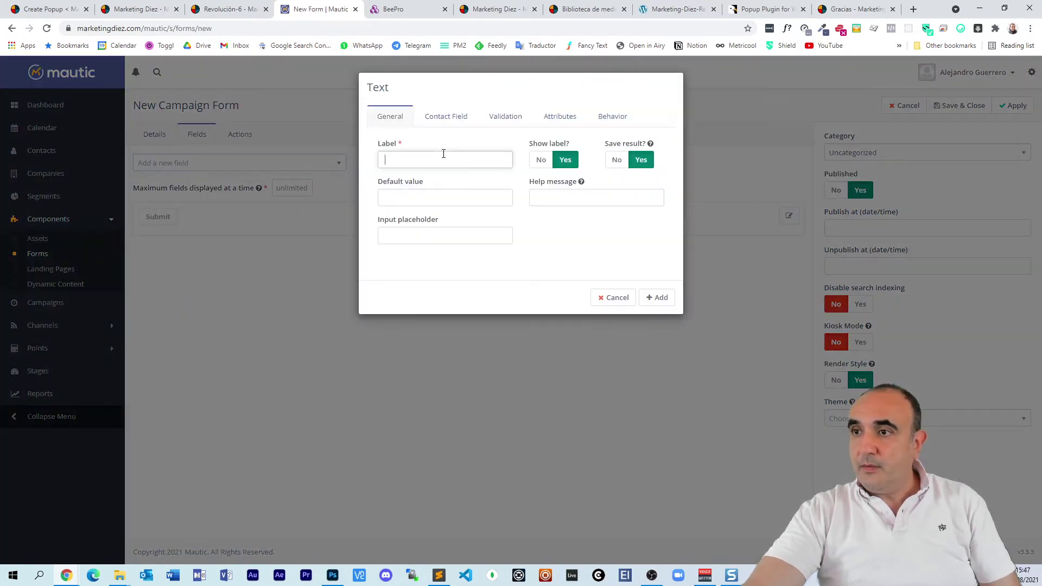
pyautogui.write('nombre')
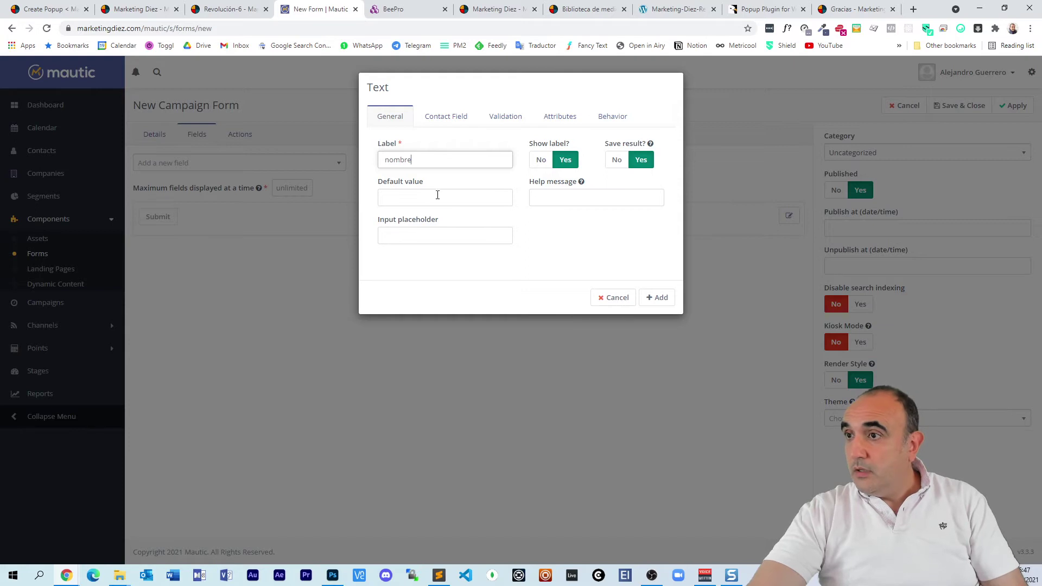
pyautogui.click(442, 115)
pyautogui.click(441, 149)
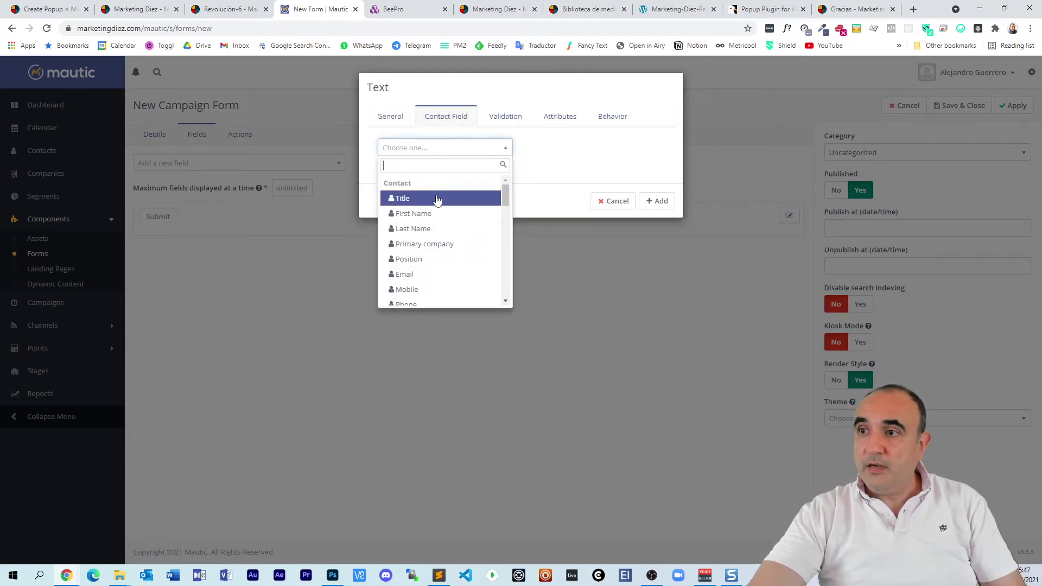
pyautogui.click(438, 215)
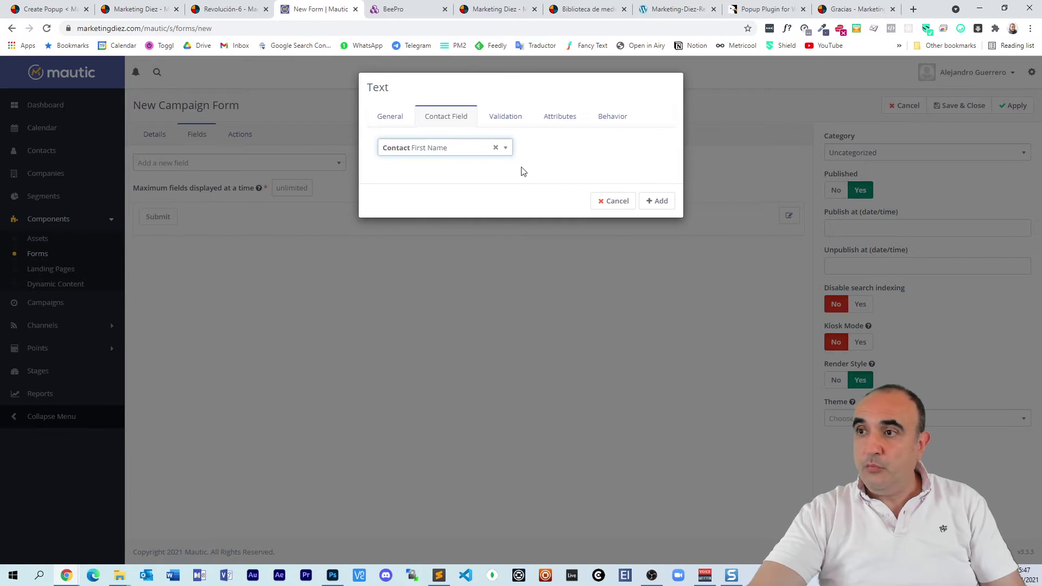
pyautogui.click(499, 118)
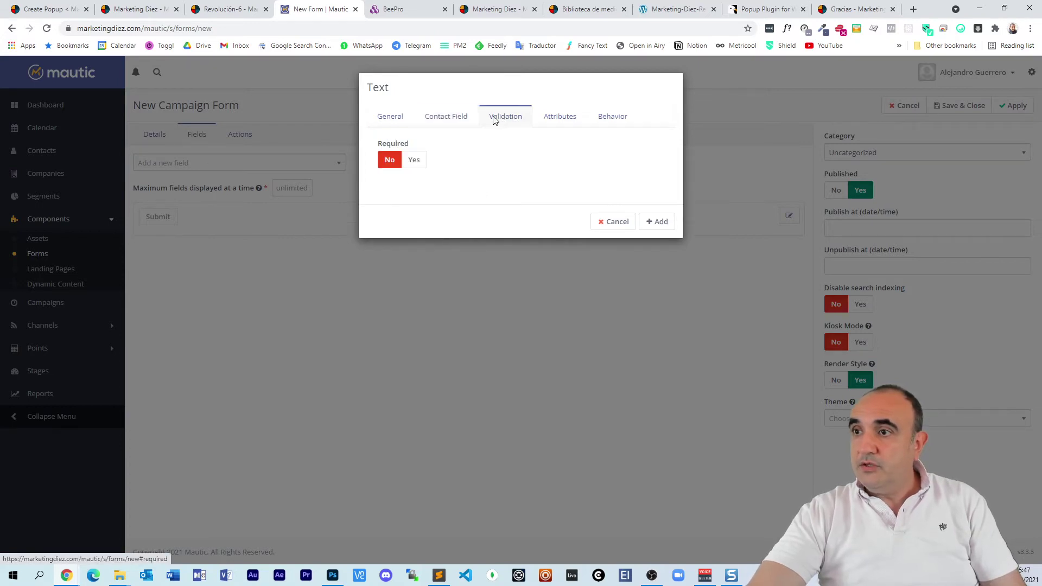
pyautogui.click(416, 161)
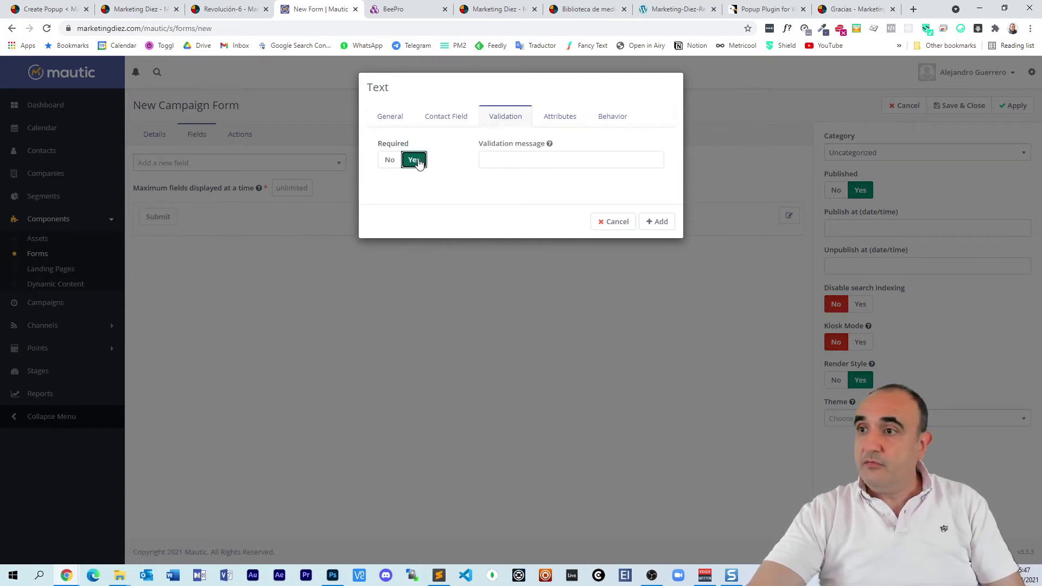
pyautogui.click(658, 223)
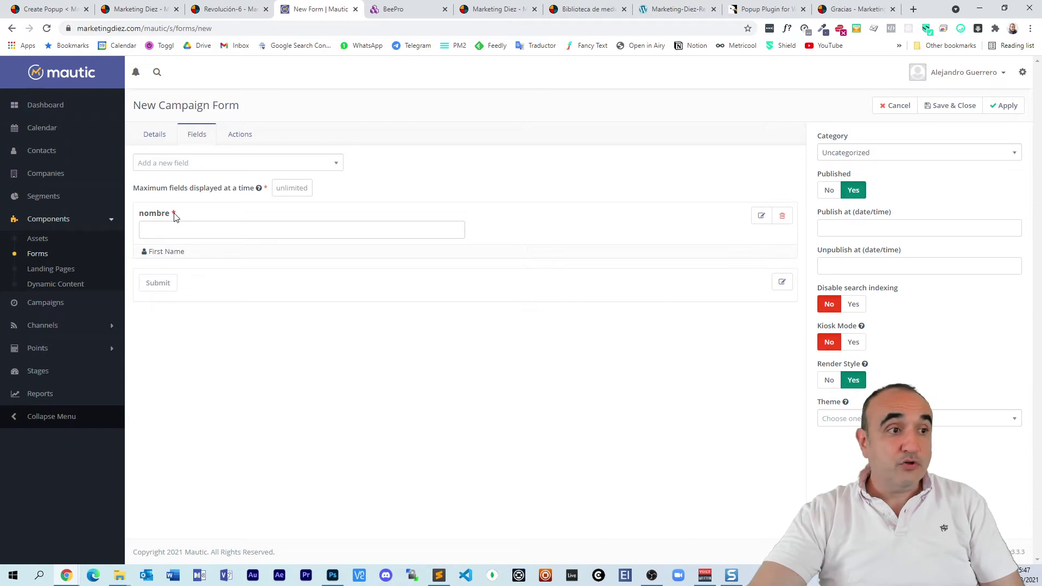
# Step: Add a required Text field 'apellido' mapped to the contact's Last Name
pyautogui.click(298, 165)
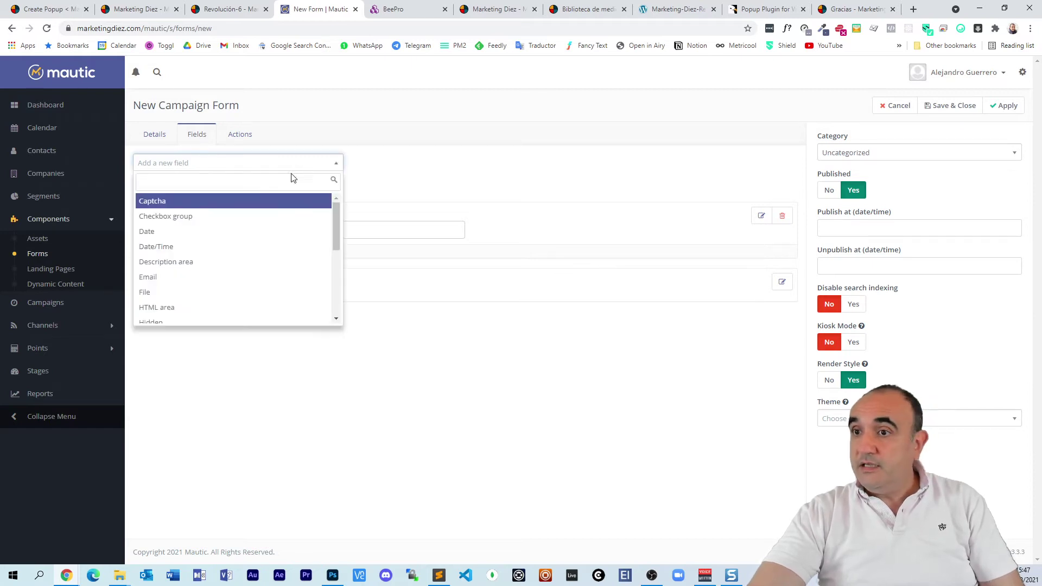
pyautogui.scroll(-2, 252, 246)
pyautogui.scroll(-2, 251, 247)
pyautogui.click(174, 284)
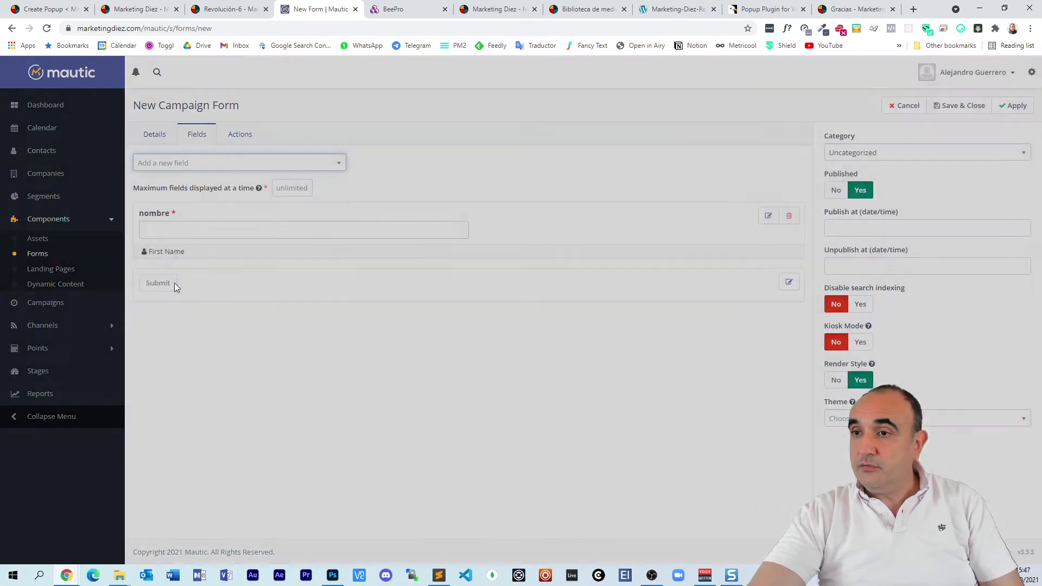
pyautogui.click(428, 162)
pyautogui.write('a')
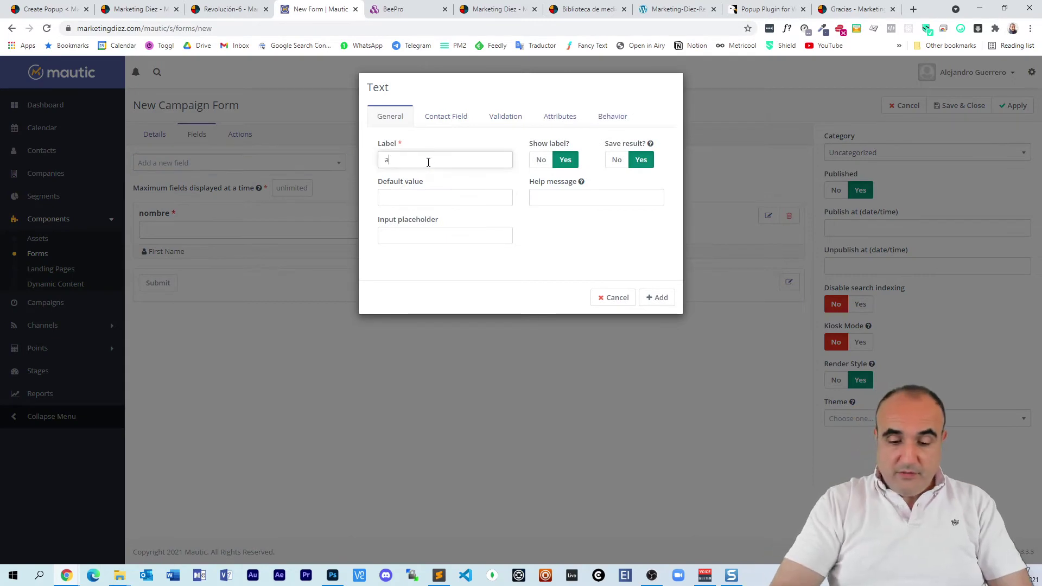
pyautogui.write('pellido')
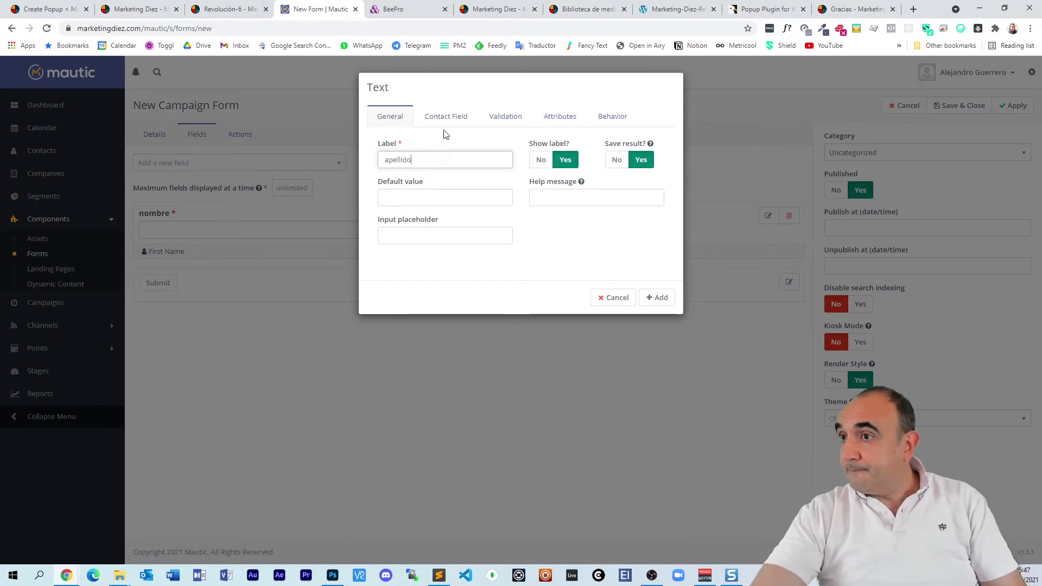
pyautogui.click(449, 121)
pyautogui.click(433, 150)
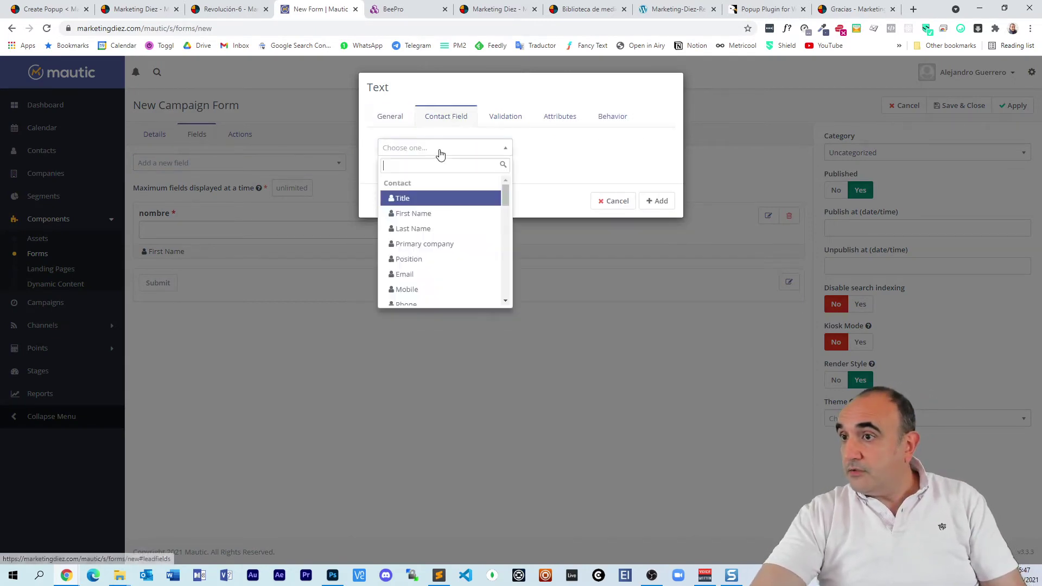
pyautogui.click(439, 229)
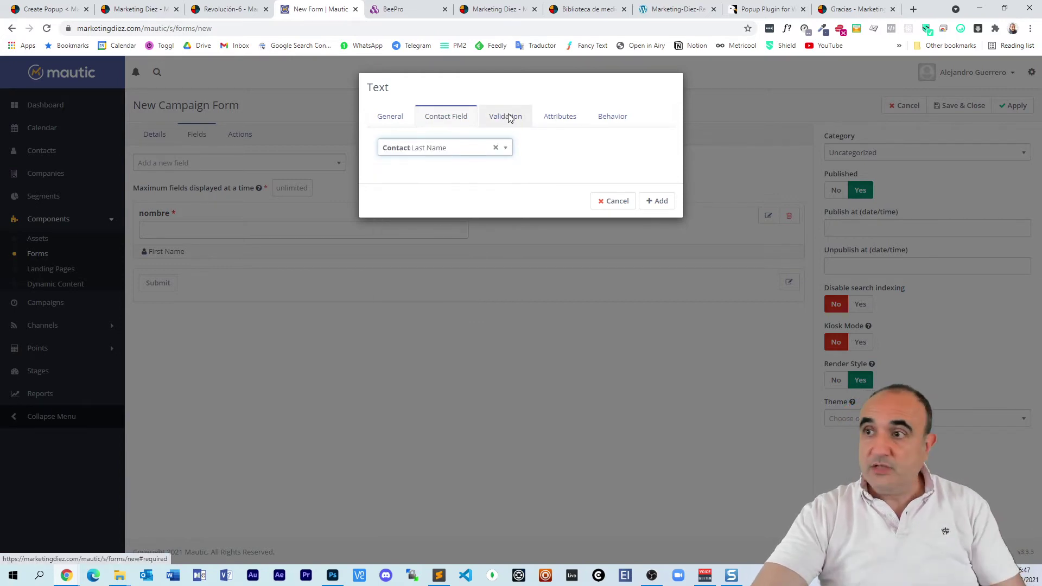
pyautogui.click(508, 117)
pyautogui.click(414, 161)
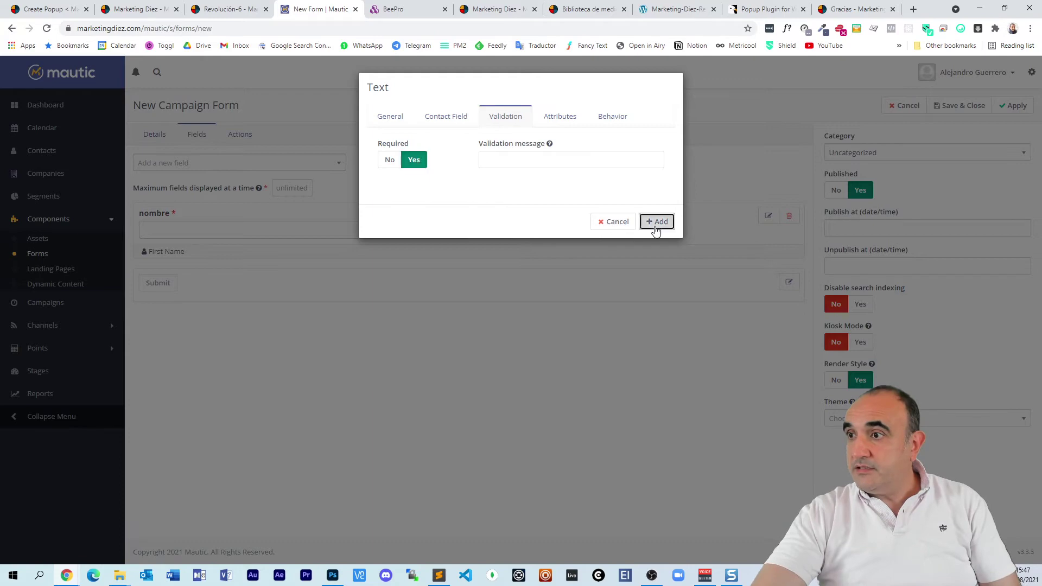
pyautogui.click(655, 222)
# Step: Add a required Email field mapped to the contact's Email
pyautogui.click(254, 164)
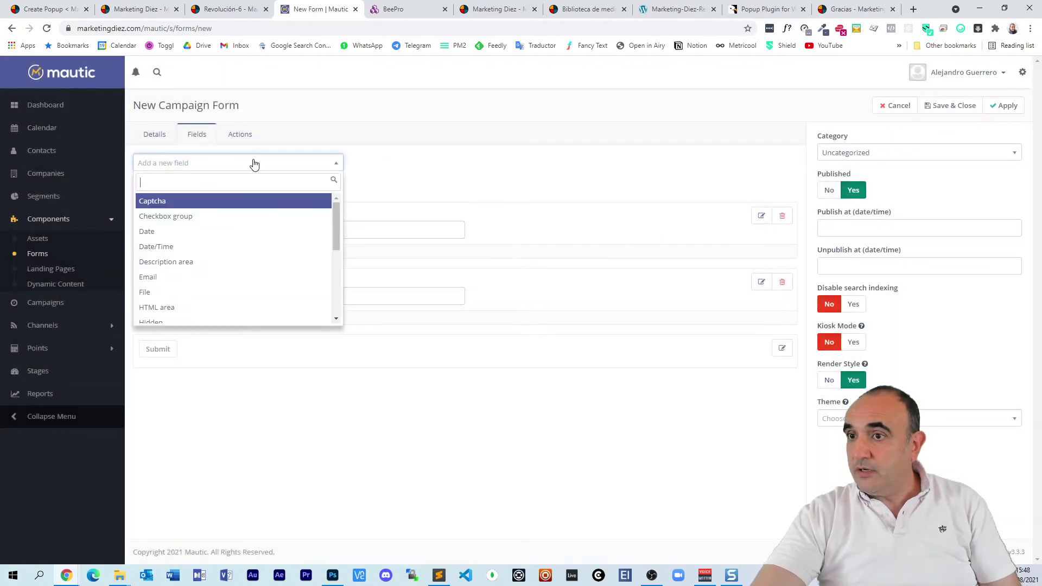
pyautogui.click(213, 280)
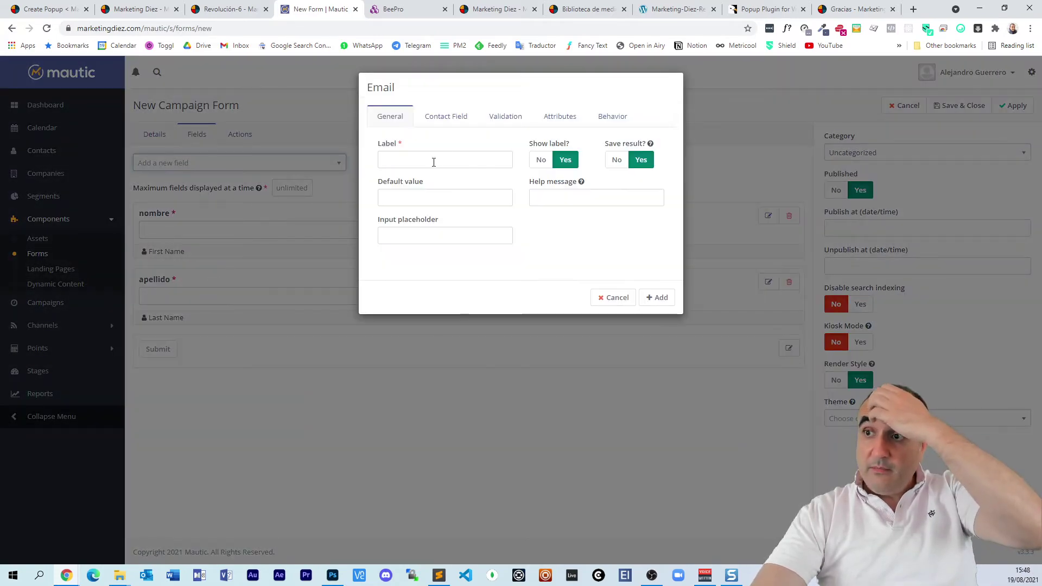
pyautogui.click(454, 158)
pyautogui.write('email')
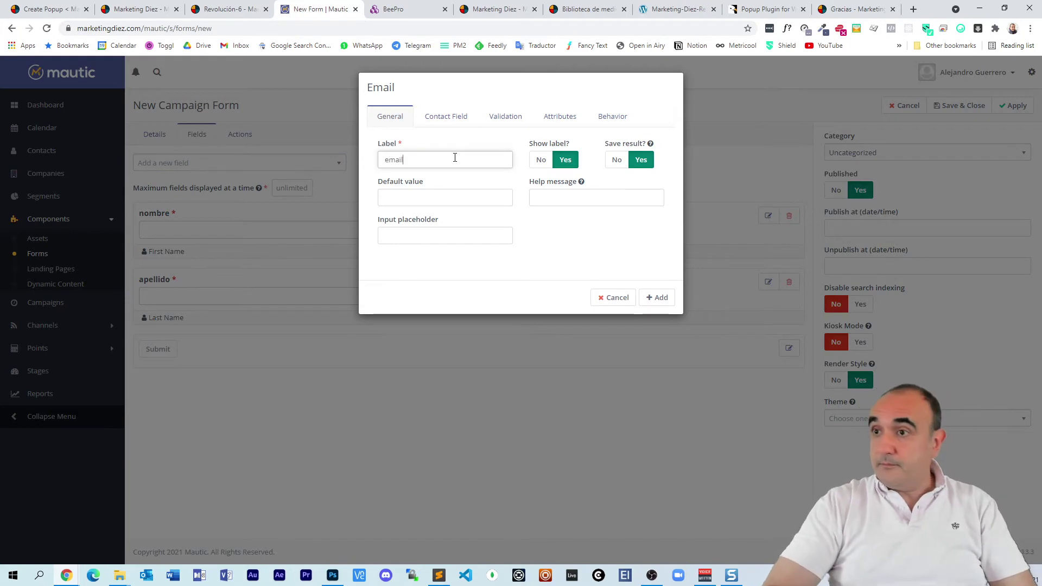
pyautogui.click(452, 115)
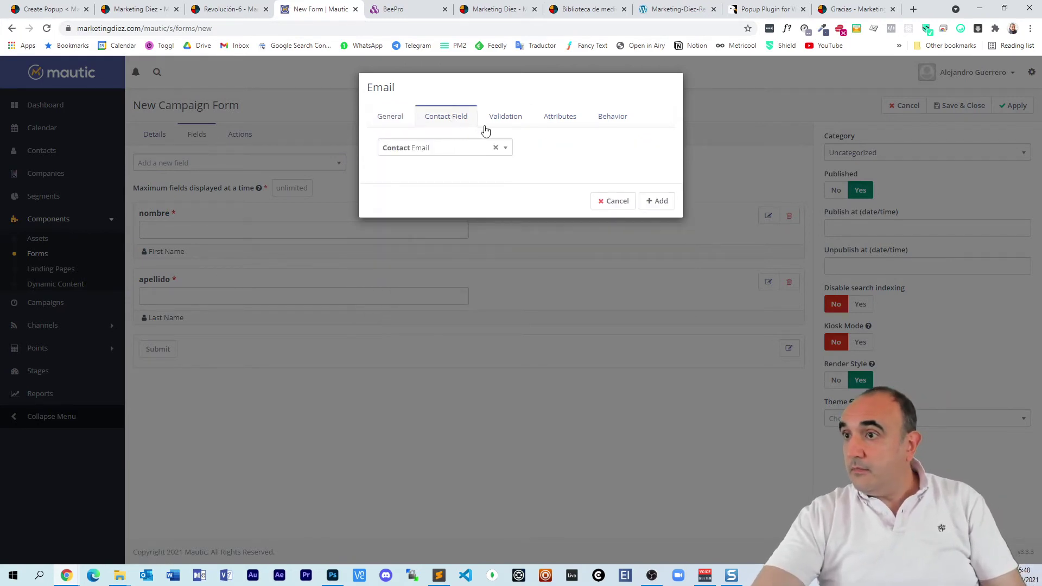
pyautogui.click(506, 119)
pyautogui.click(416, 163)
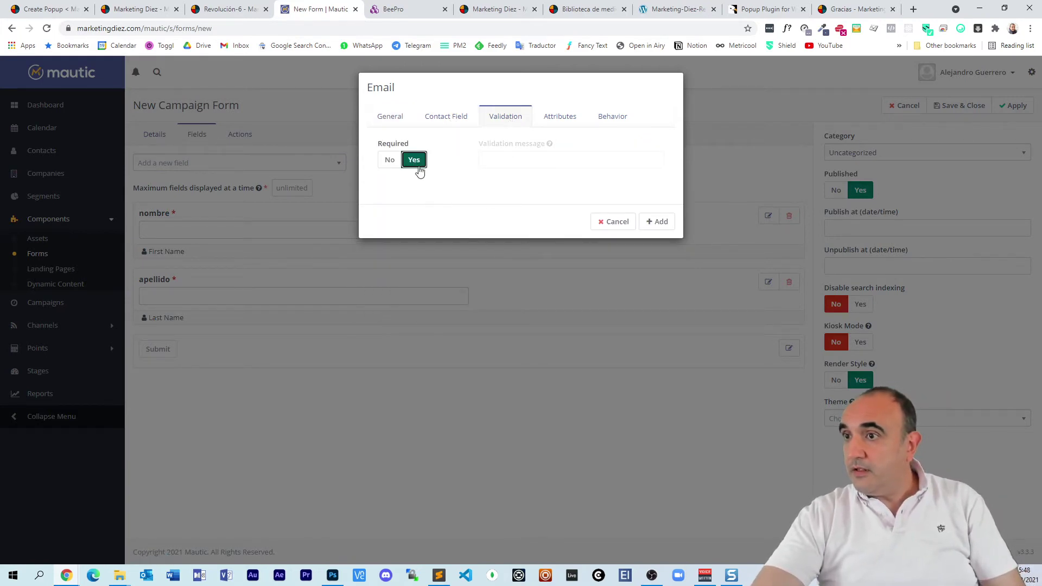
pyautogui.click(658, 223)
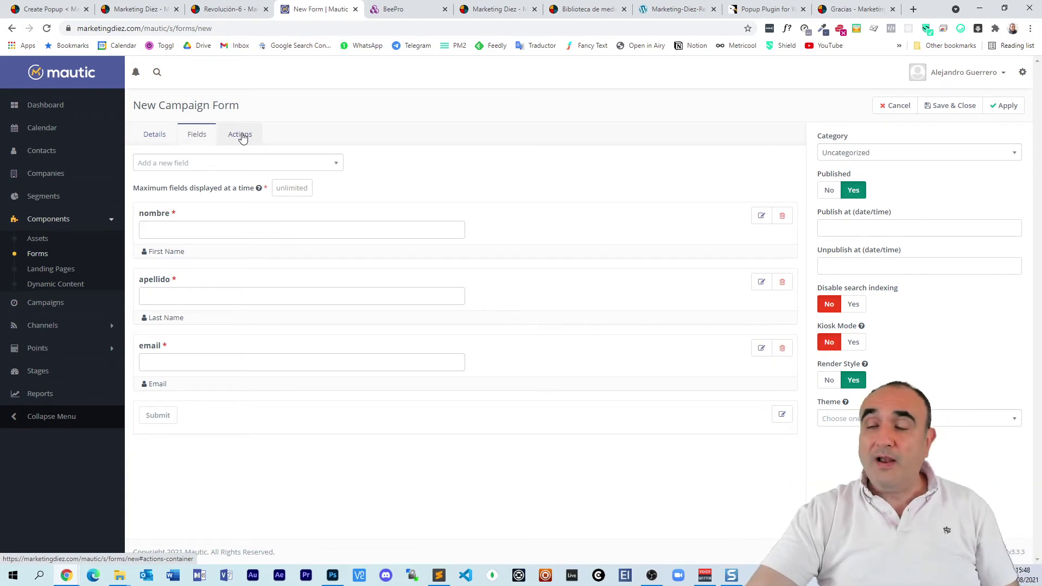
# Step: Add a 'Send email to user' action named IND 00 that sends the IND 00 email, then save and close the form
pyautogui.click(239, 135)
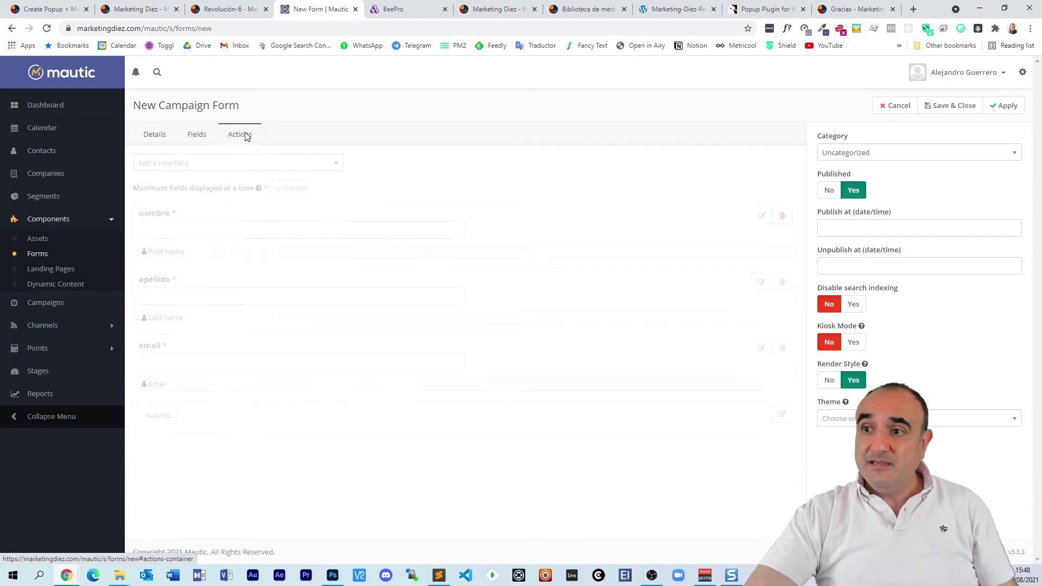
pyautogui.click(300, 165)
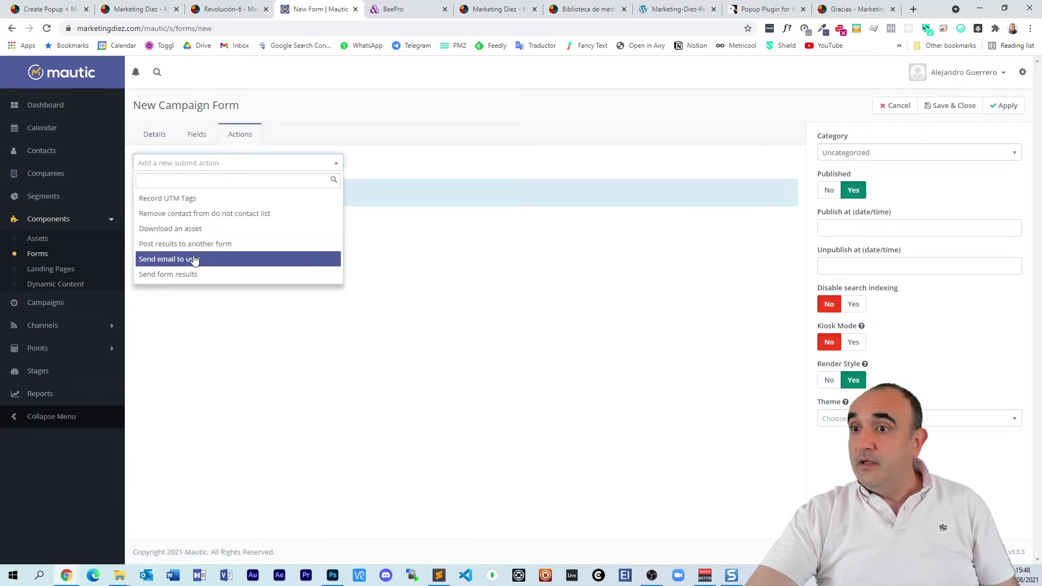
pyautogui.click(194, 258)
pyautogui.click(422, 121)
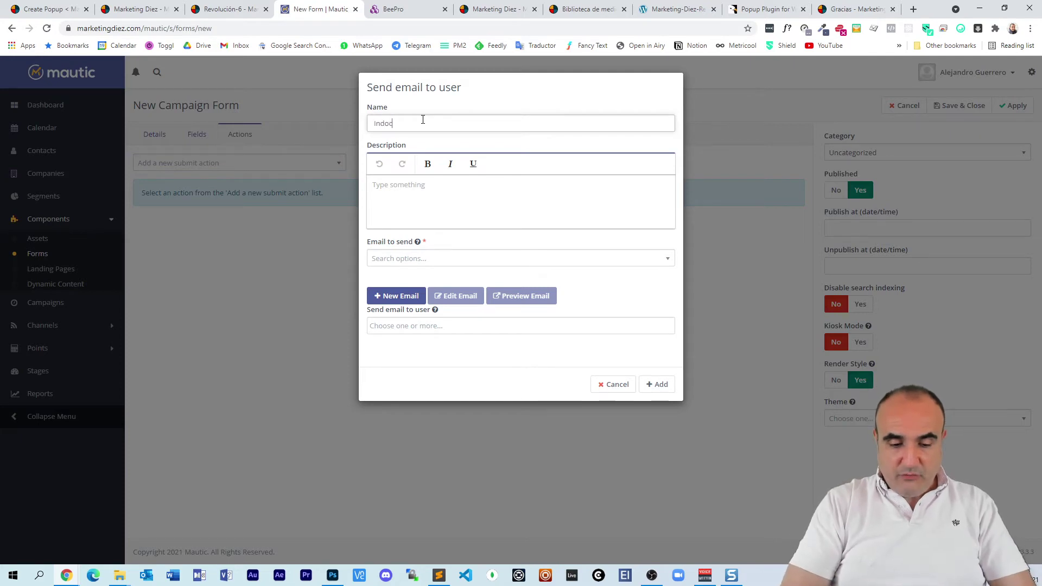
pyautogui.hotkey('ctrl', 'a')
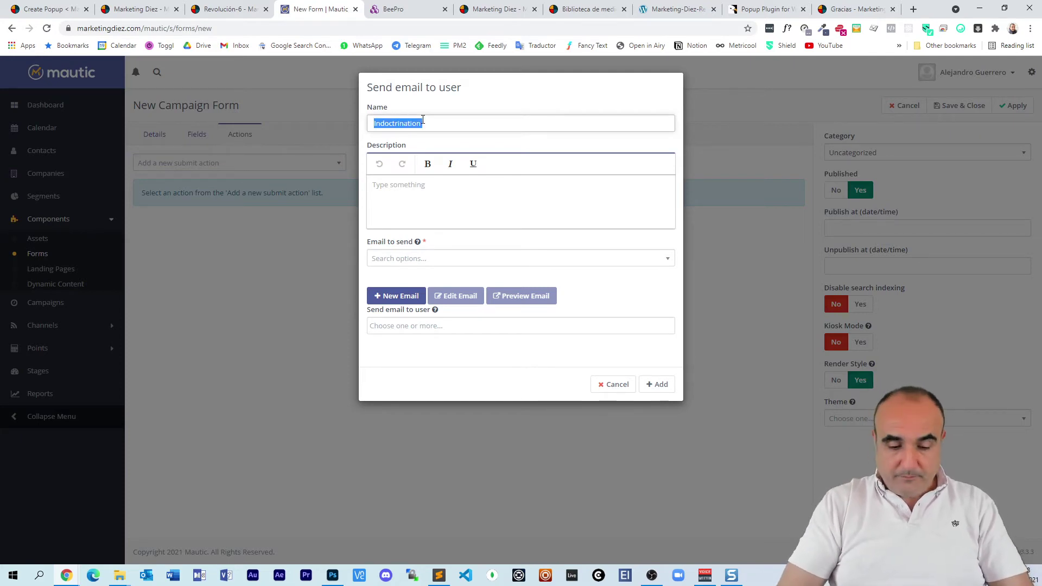
pyautogui.write('IND 00')
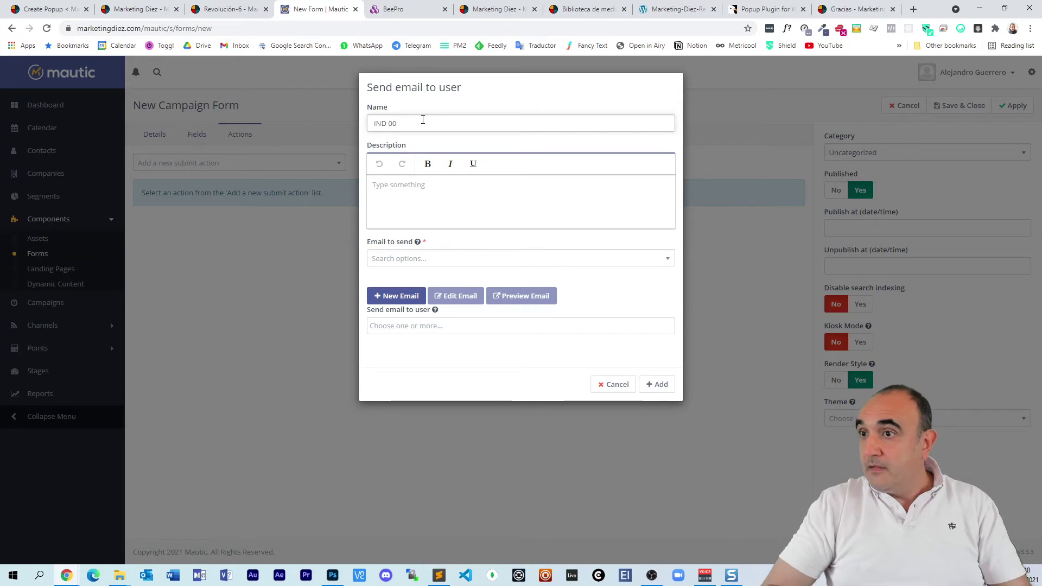
pyautogui.hotkey('ctrl', 'a')
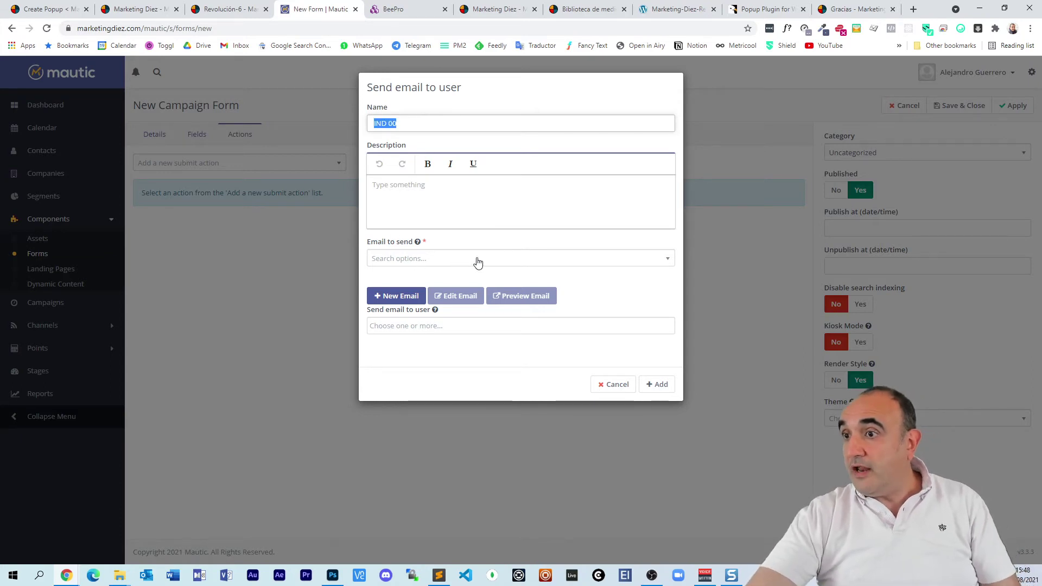
pyautogui.click(494, 260)
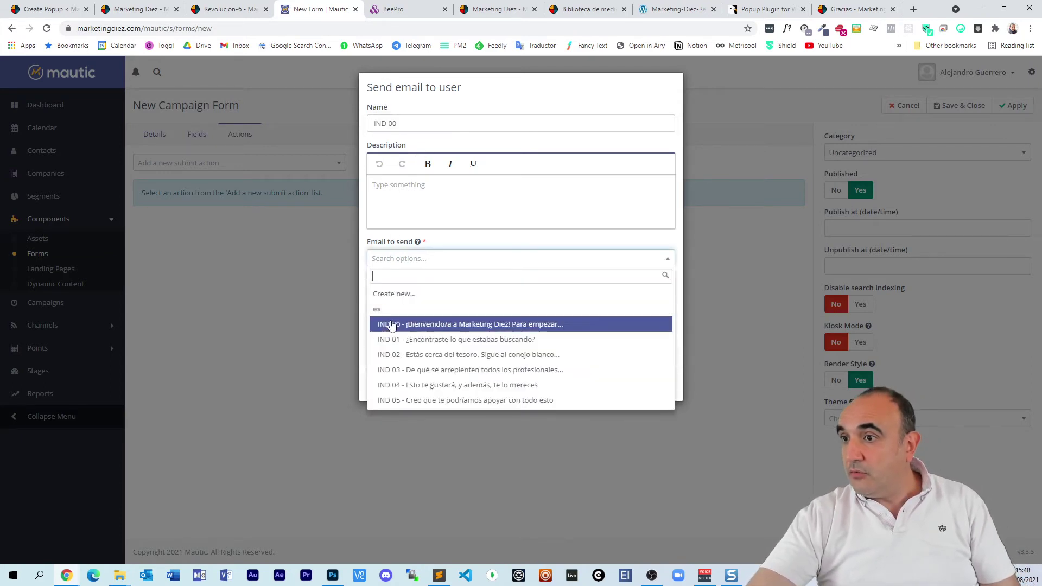
pyautogui.click(516, 325)
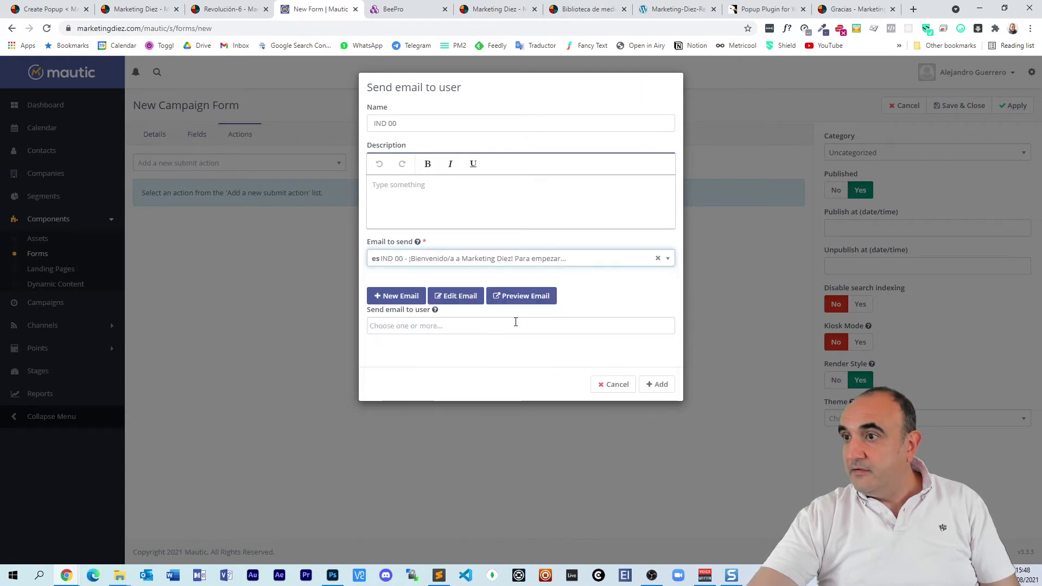
pyautogui.click(658, 384)
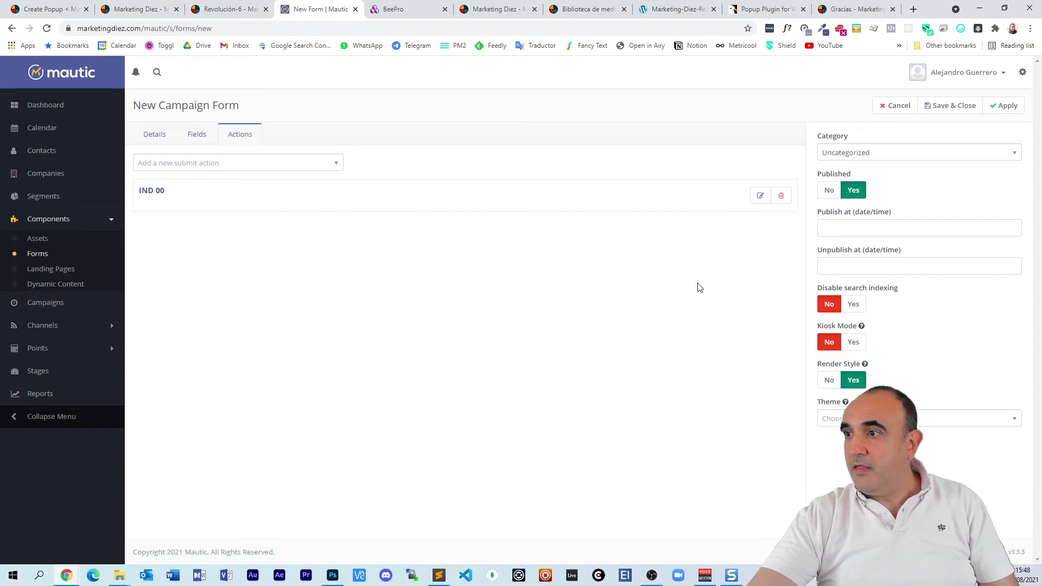
pyautogui.click(950, 107)
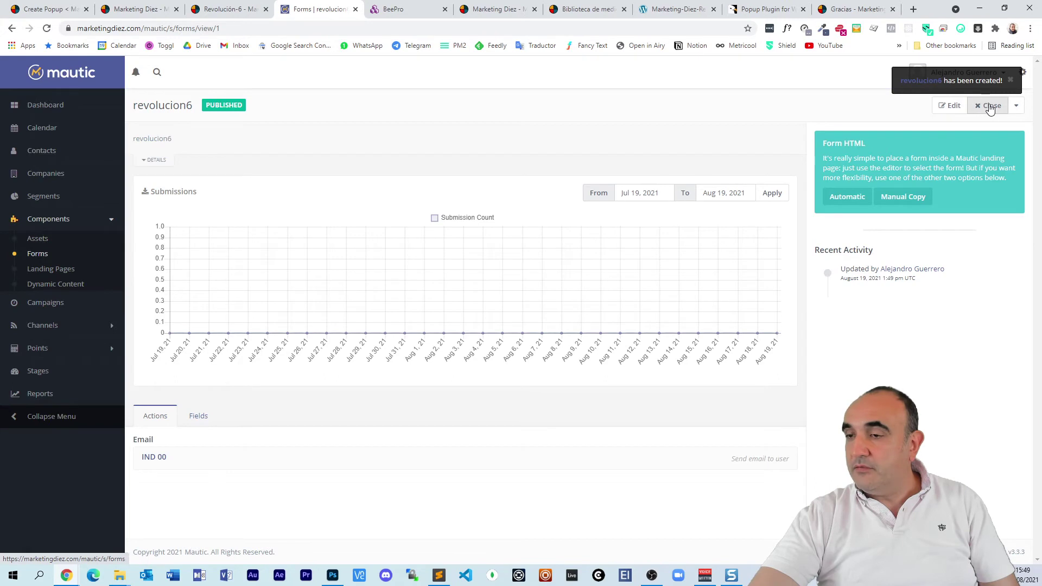
# Step: Close the form view, glance at the plugin and landing page tabs, and return to the Mautic Forms list
pyautogui.click(990, 105)
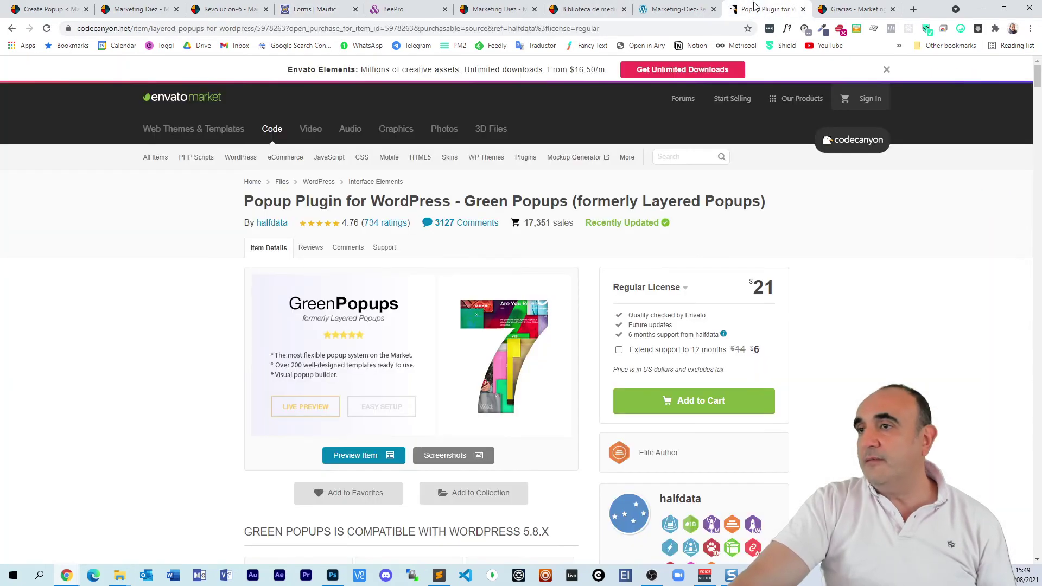
pyautogui.click(756, 9)
pyautogui.click(152, 7)
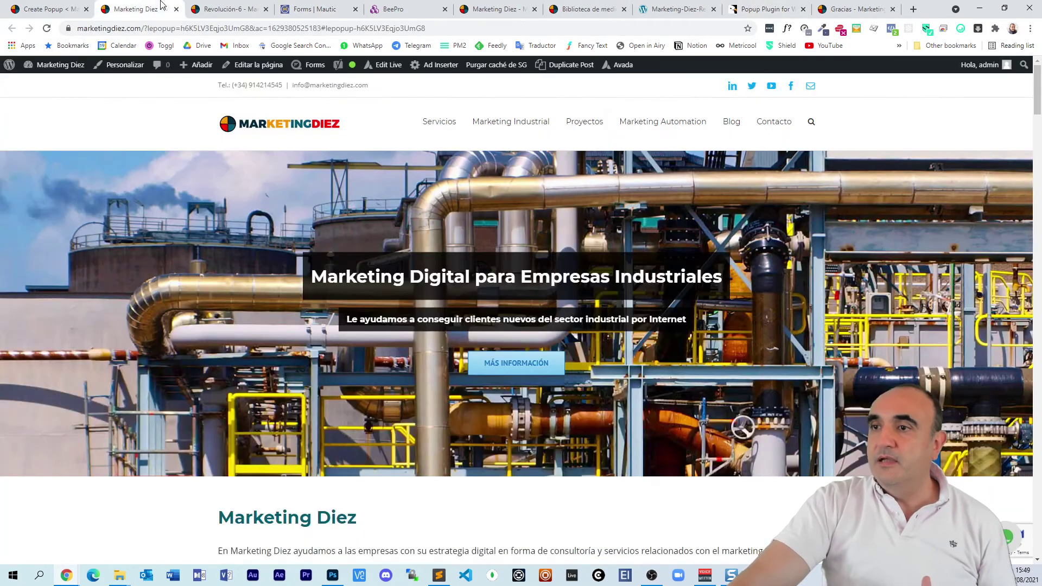
pyautogui.click(207, 5)
pyautogui.click(294, 6)
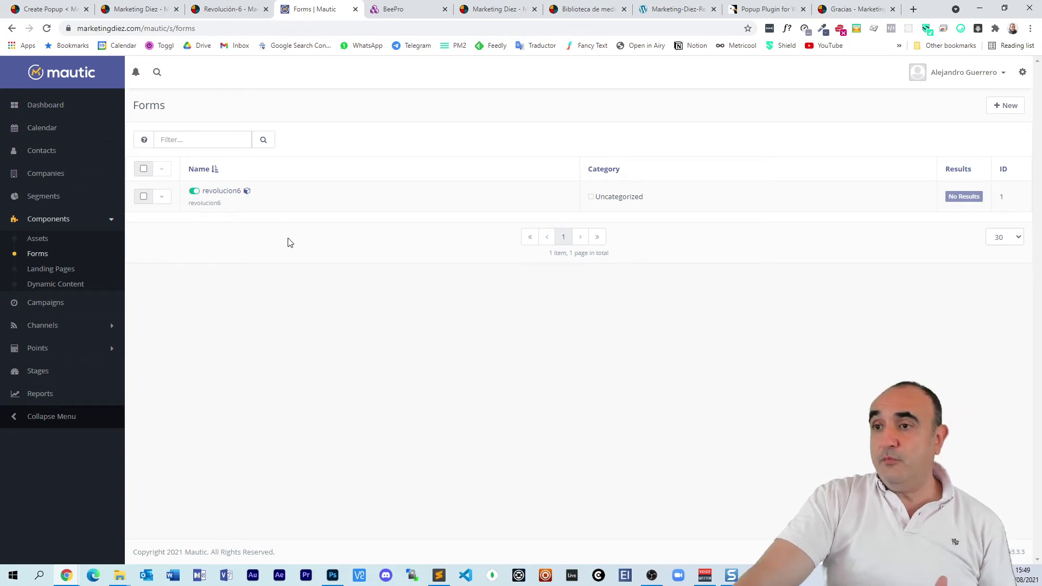
# Step: Preview the revolucion6 form, try its nombre field, and close the preview
pyautogui.click(161, 196)
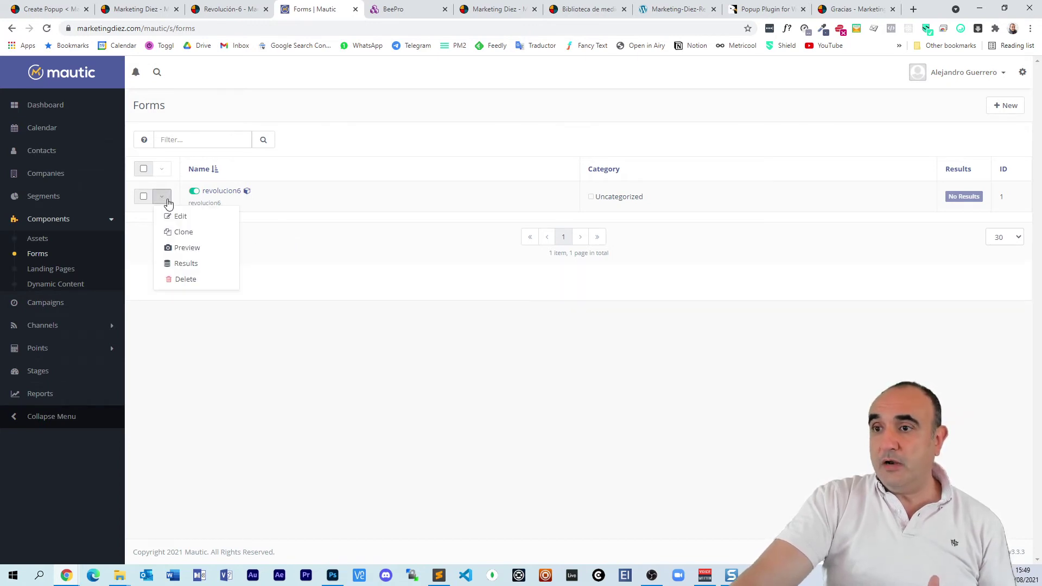
pyautogui.click(188, 248)
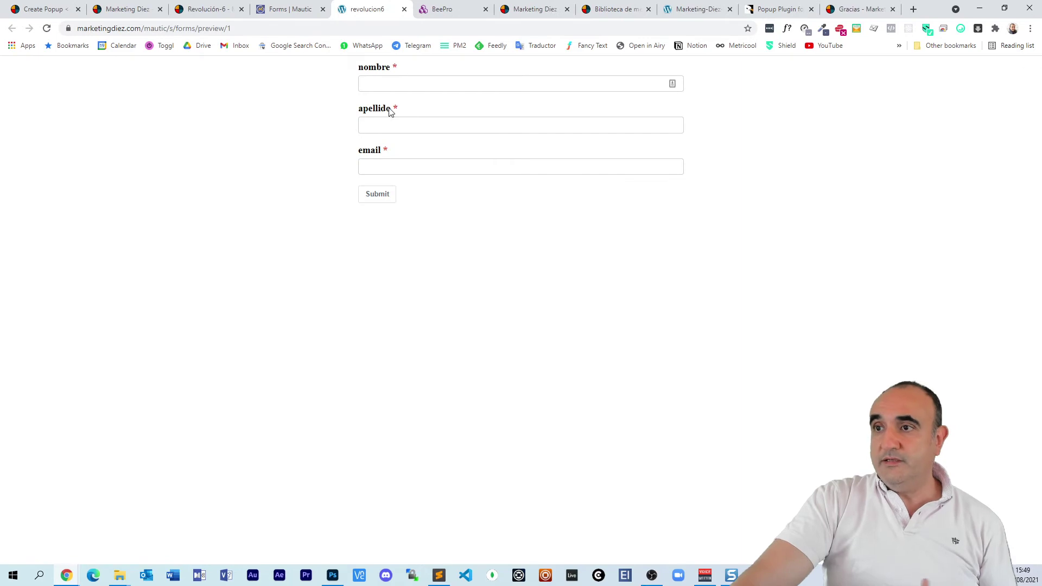
pyautogui.click(401, 84)
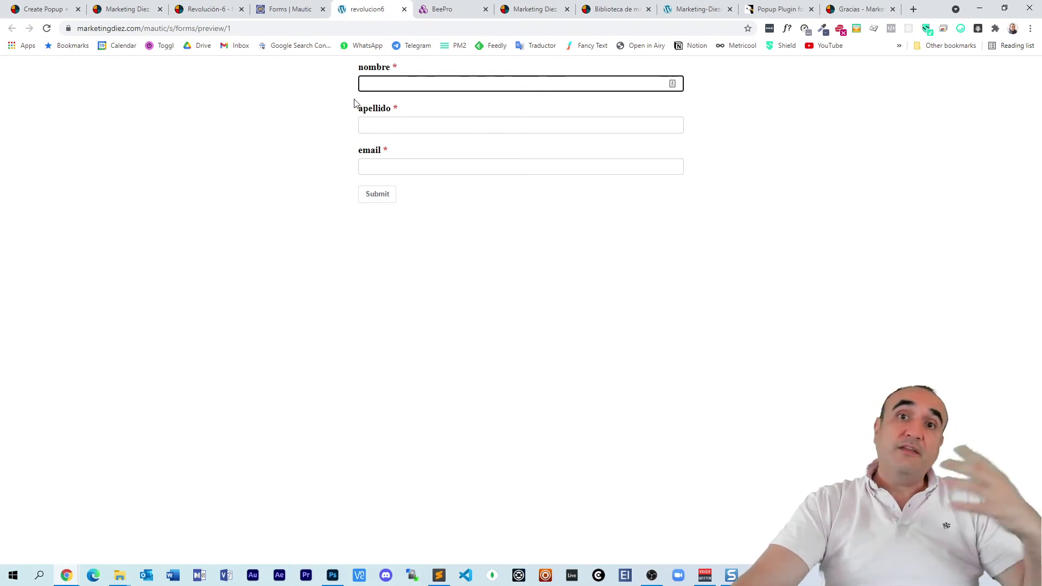
pyautogui.click(403, 10)
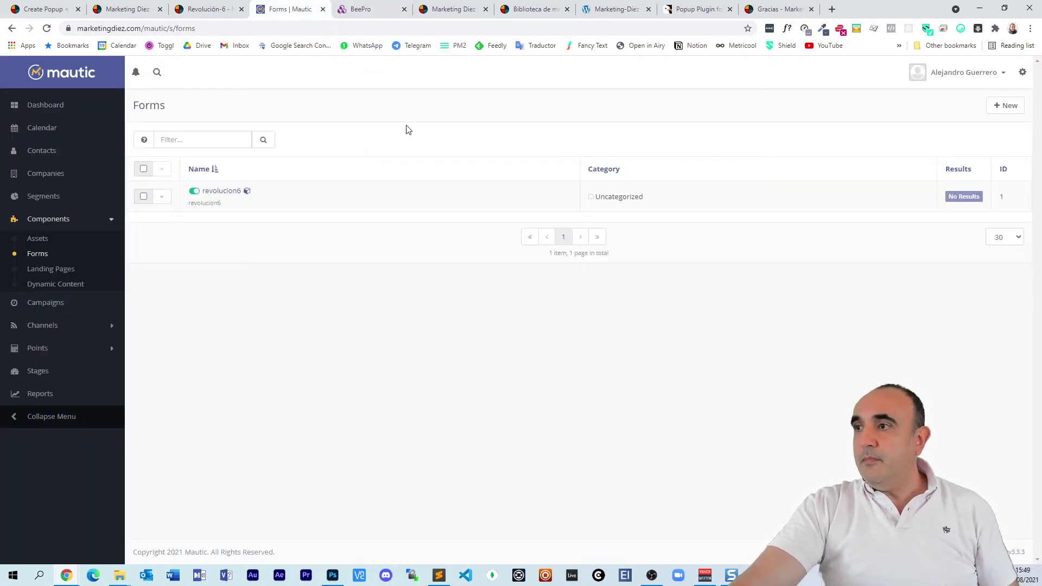
# Step: Open the revolucion6 form's detail page and read its embedding explanation
pyautogui.click(166, 200)
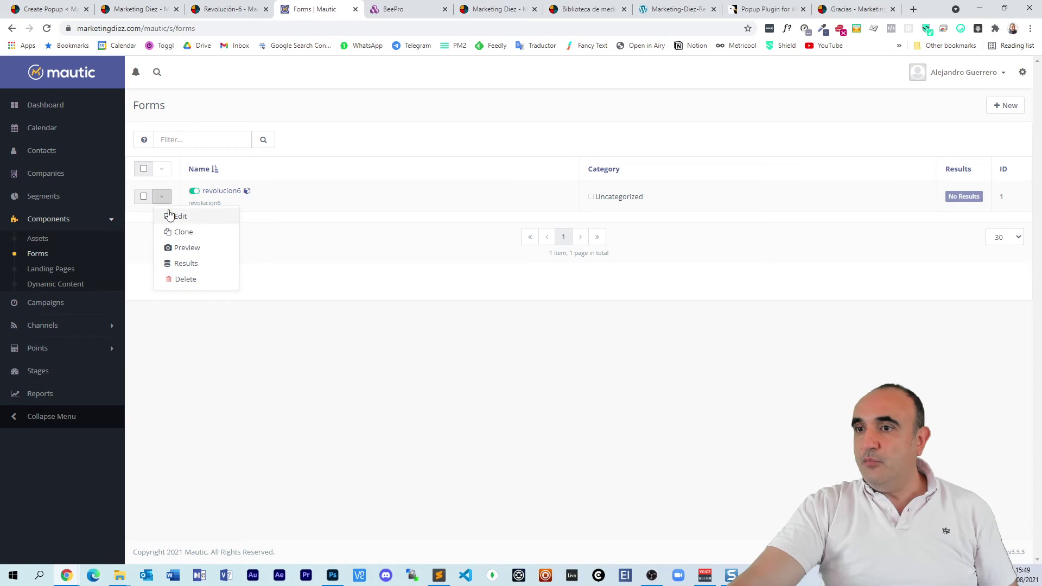
pyautogui.click(320, 171)
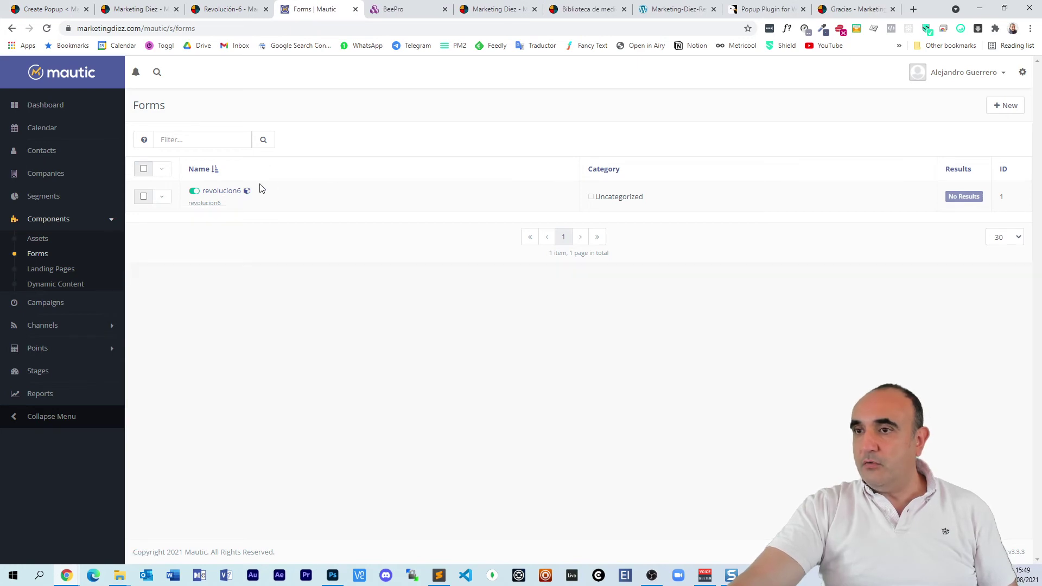
pyautogui.click(222, 192)
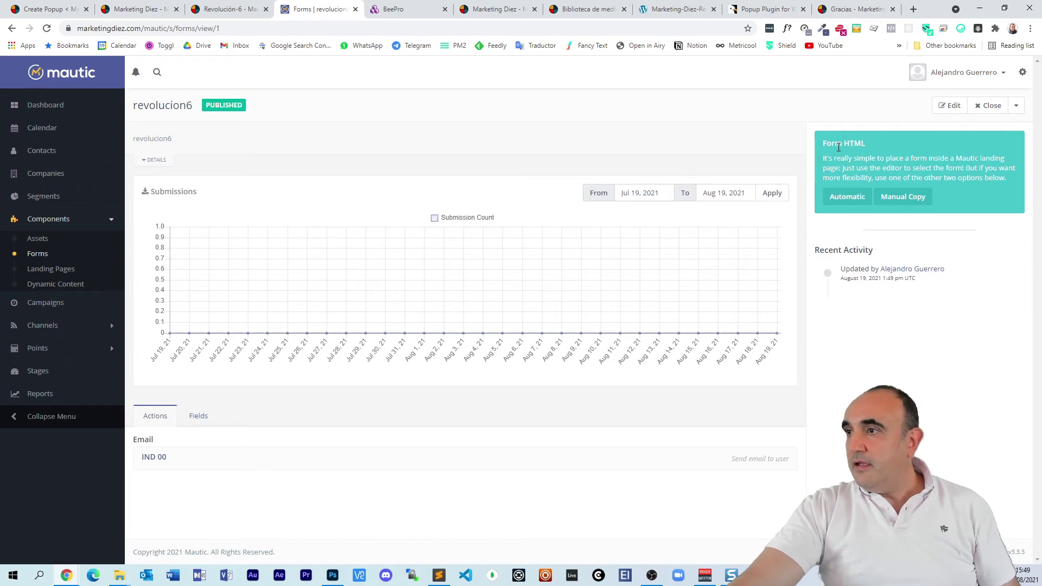
pyautogui.moveTo(838, 143); pyautogui.dragTo(912, 168)
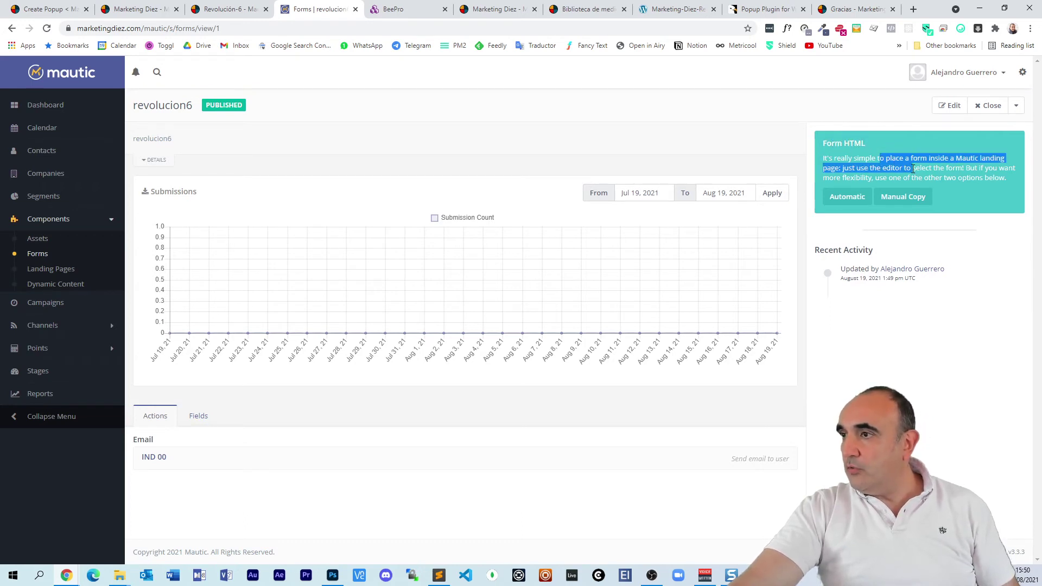
# Step: Show the revolucion6 form's Manual Copy HTML and copy the form's body code
pyautogui.click(904, 198)
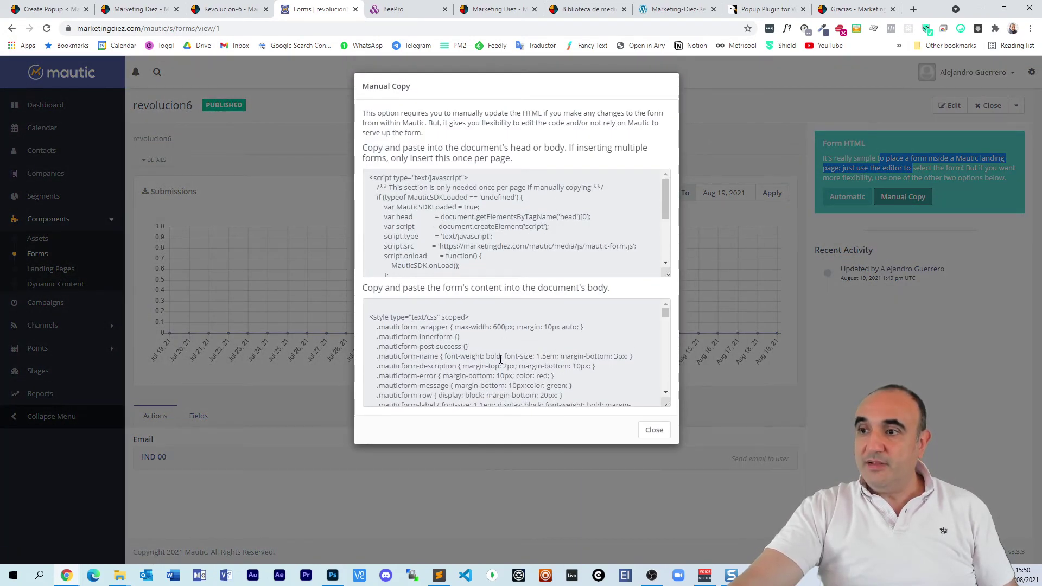
pyautogui.scroll(-1, 516, 227)
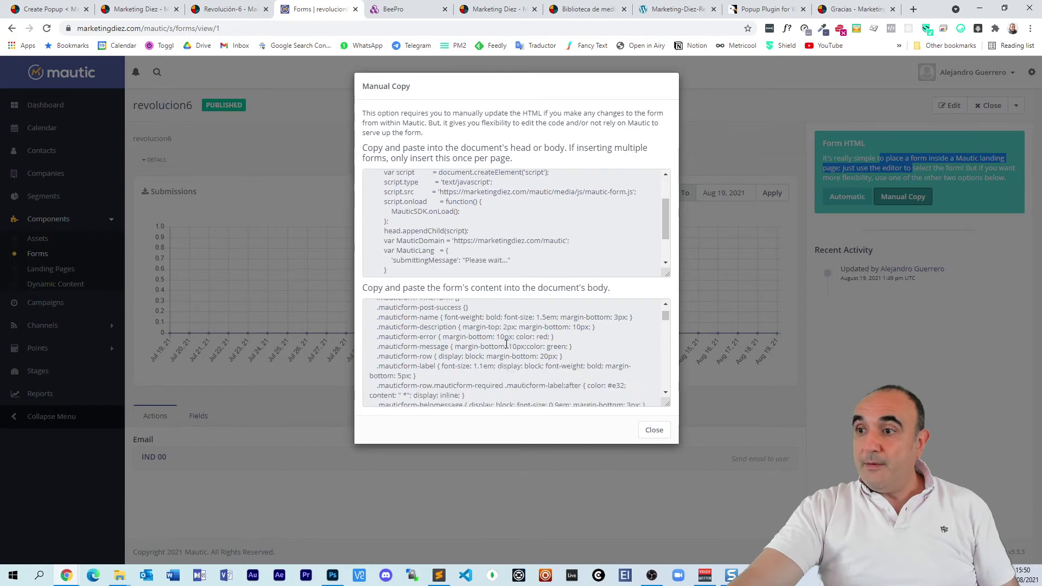
pyautogui.scroll(-5, 504, 344)
pyautogui.scroll(-1, 505, 345)
pyautogui.click(482, 330)
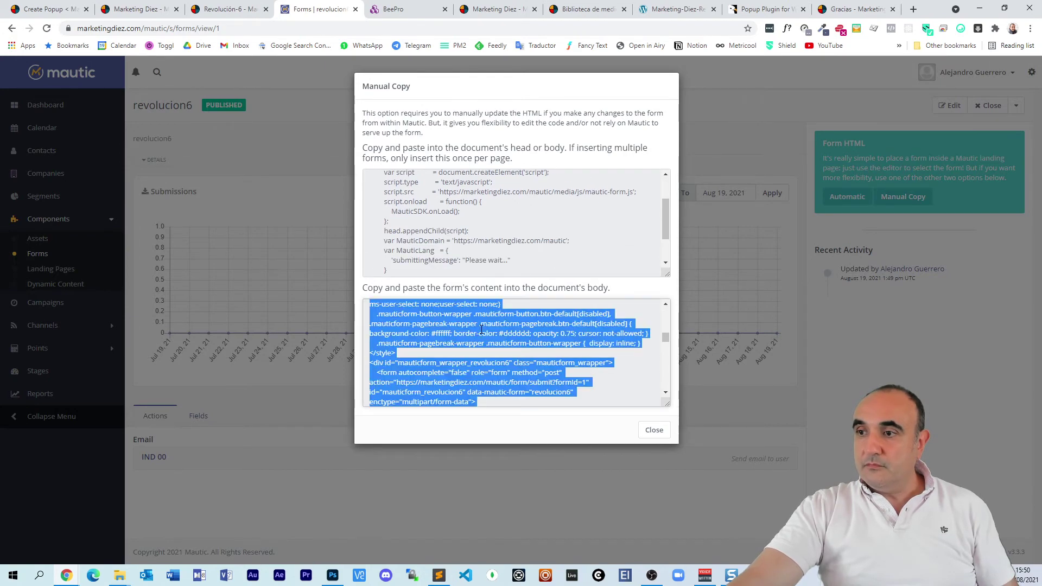
pyautogui.rightClick(491, 330)
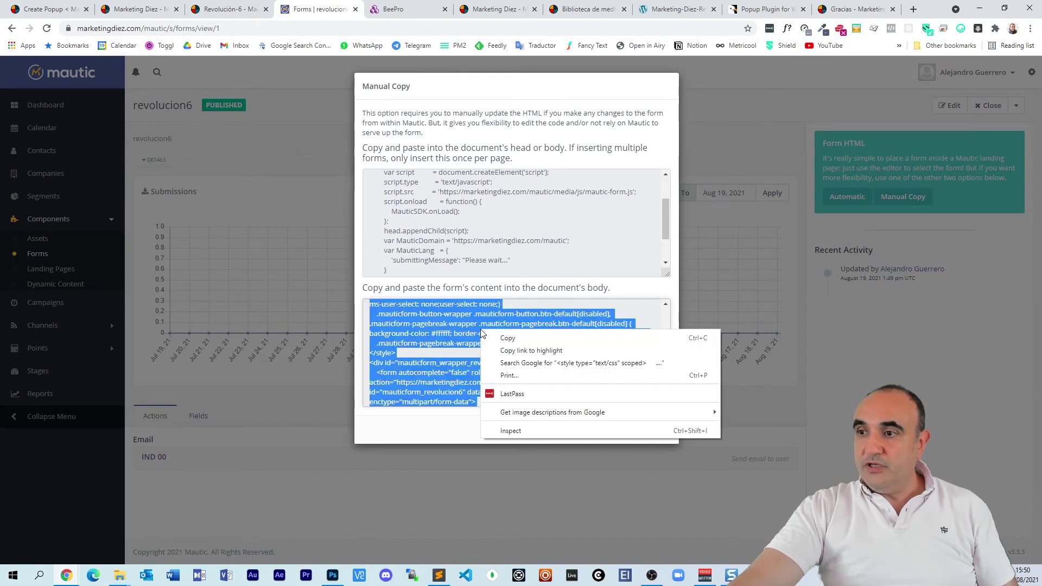
pyautogui.click(512, 336)
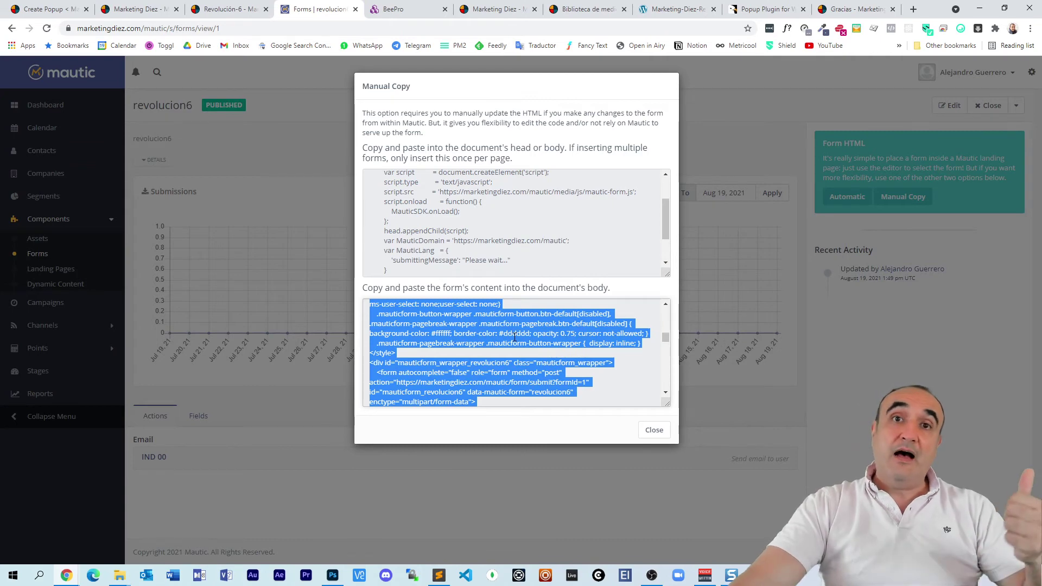
# Step: In the revolucion6 popup's settings, delete the old HTML Form integration
pyautogui.click(49, 10)
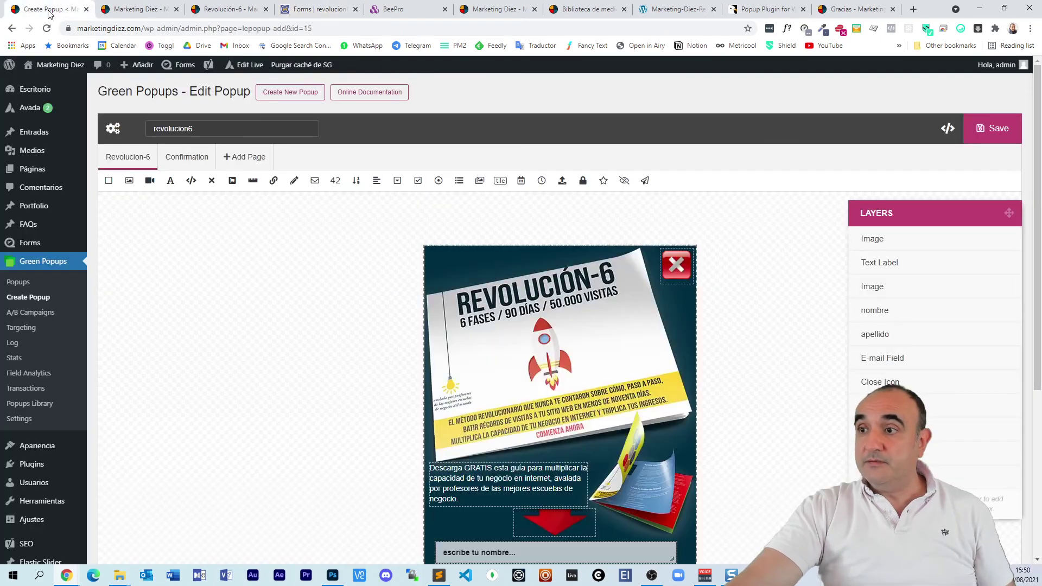
pyautogui.scroll(-4, 258, 356)
pyautogui.scroll(4, 258, 357)
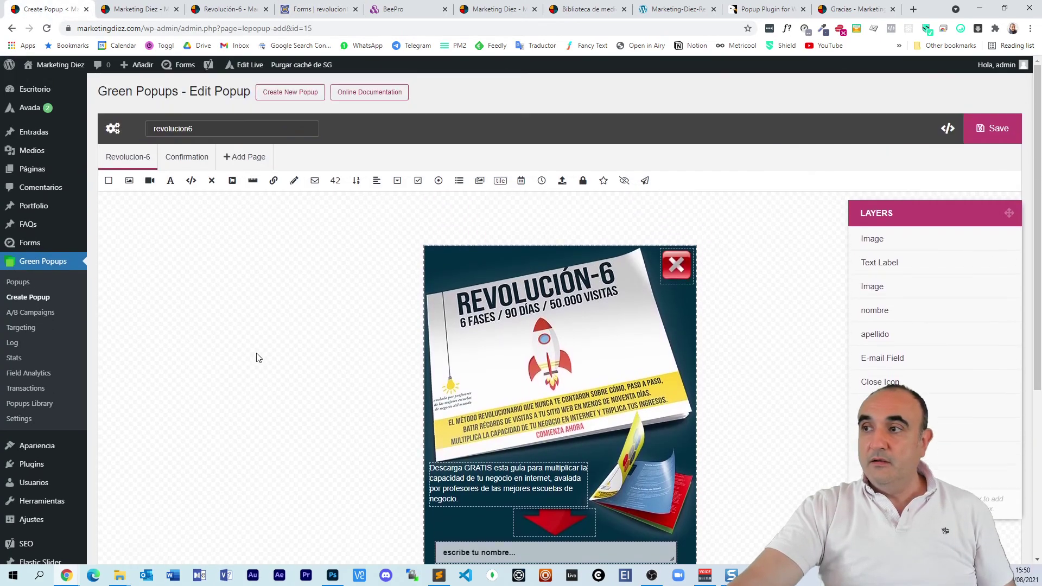
pyautogui.click(114, 130)
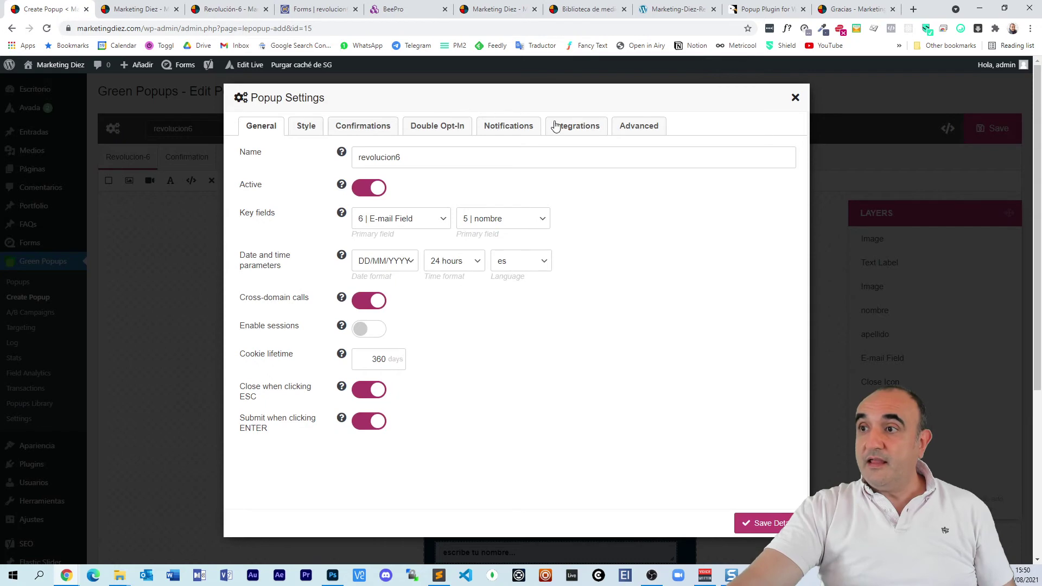
pyautogui.click(581, 130)
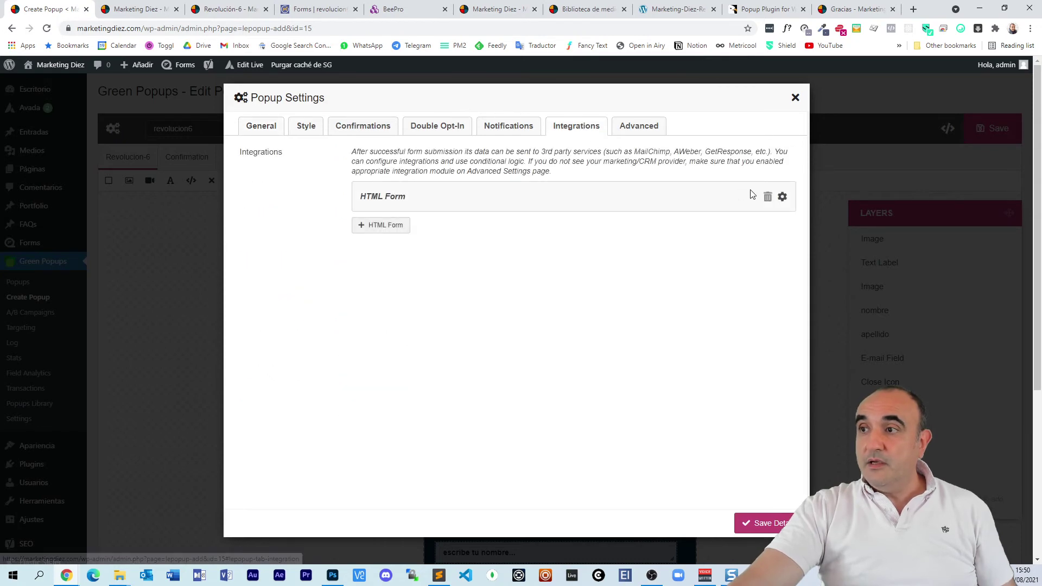
pyautogui.click(767, 196)
pyautogui.click(484, 358)
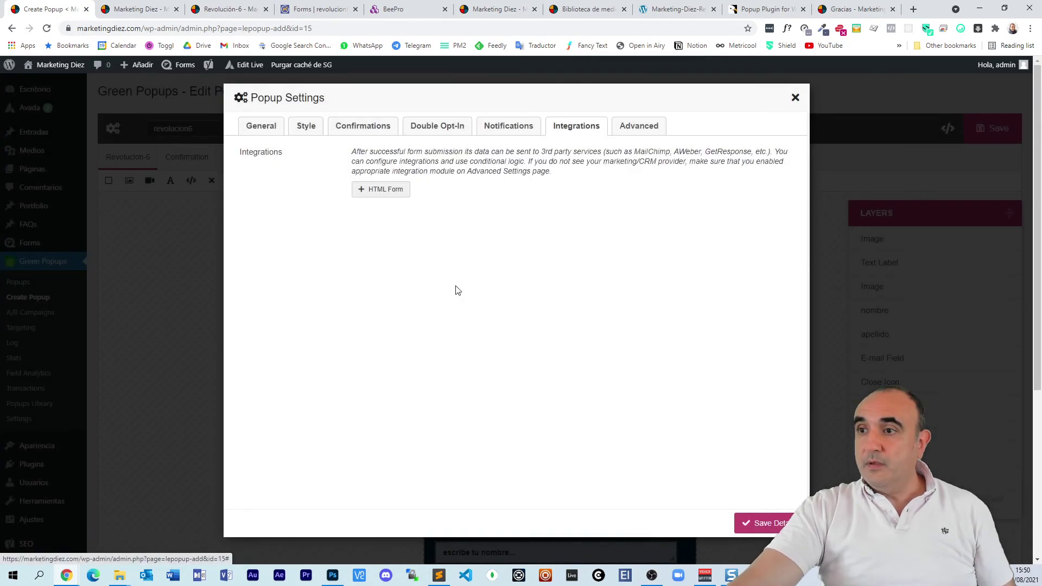
# Step: Add a new HTML Form integration with the pasted Mautic form code and connect it
pyautogui.click(384, 191)
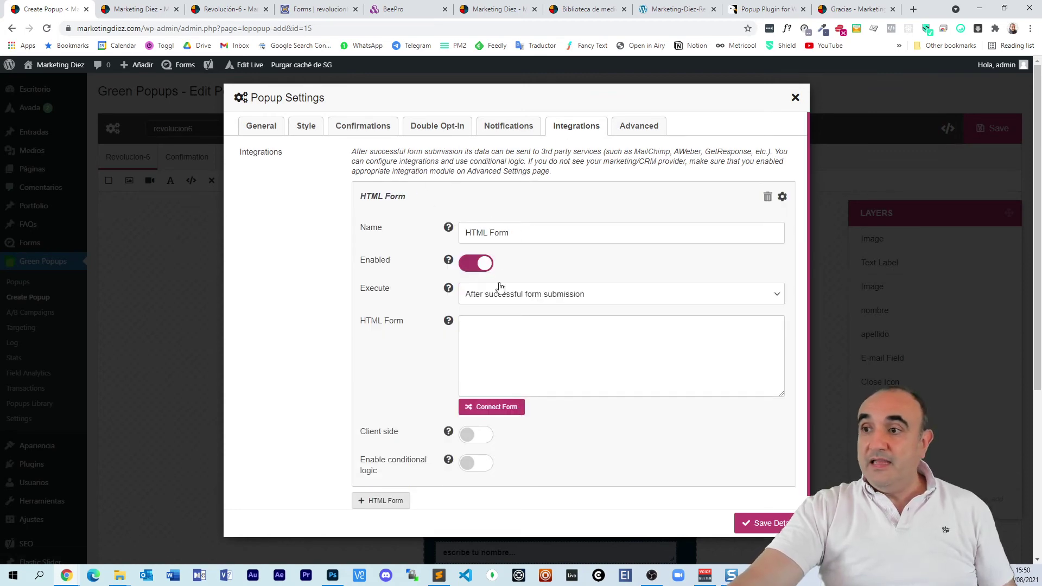
pyautogui.click(549, 346)
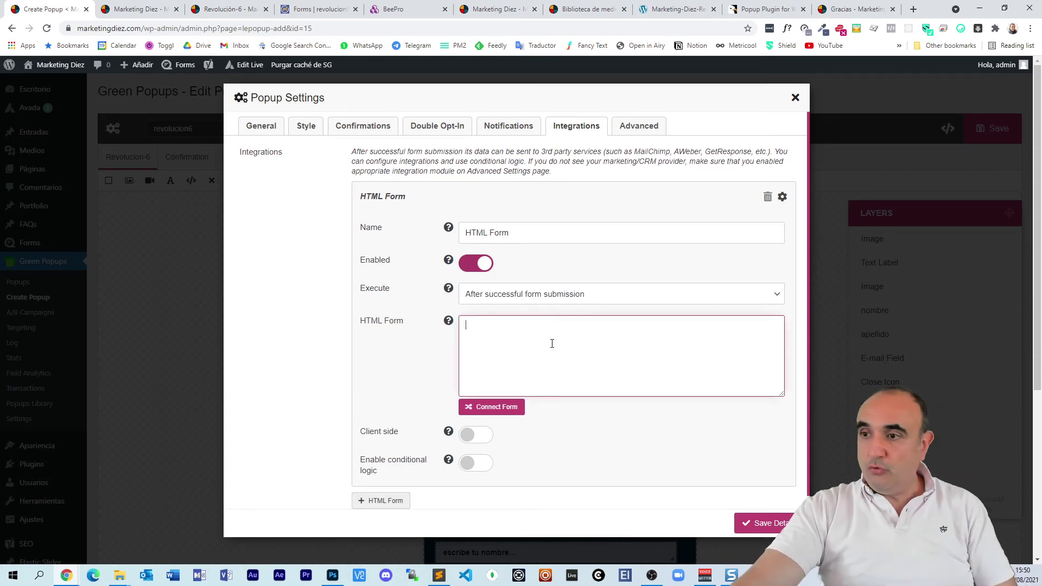
pyautogui.hotkey('ctrl', 'v')
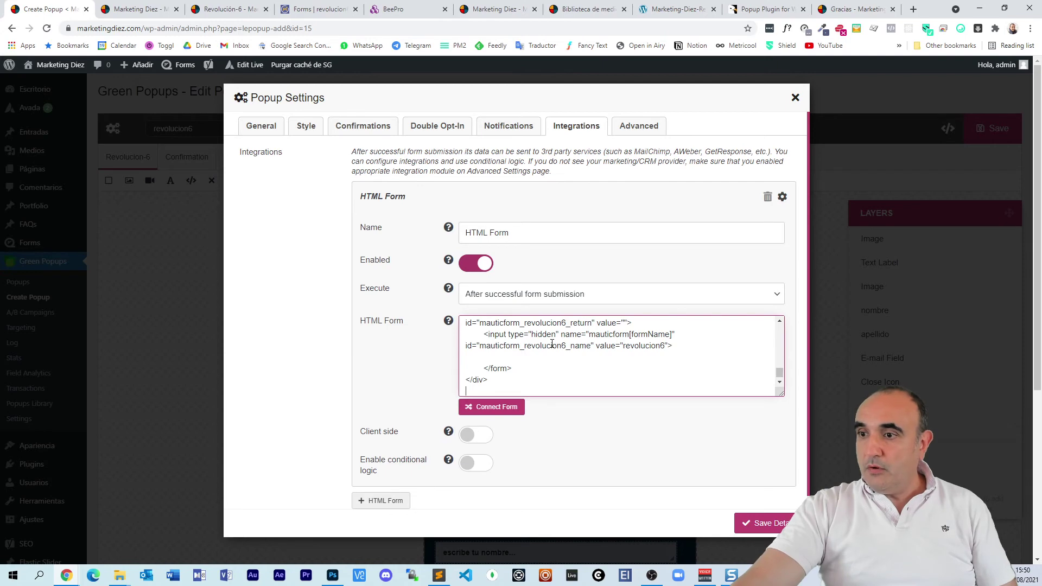
pyautogui.click(490, 407)
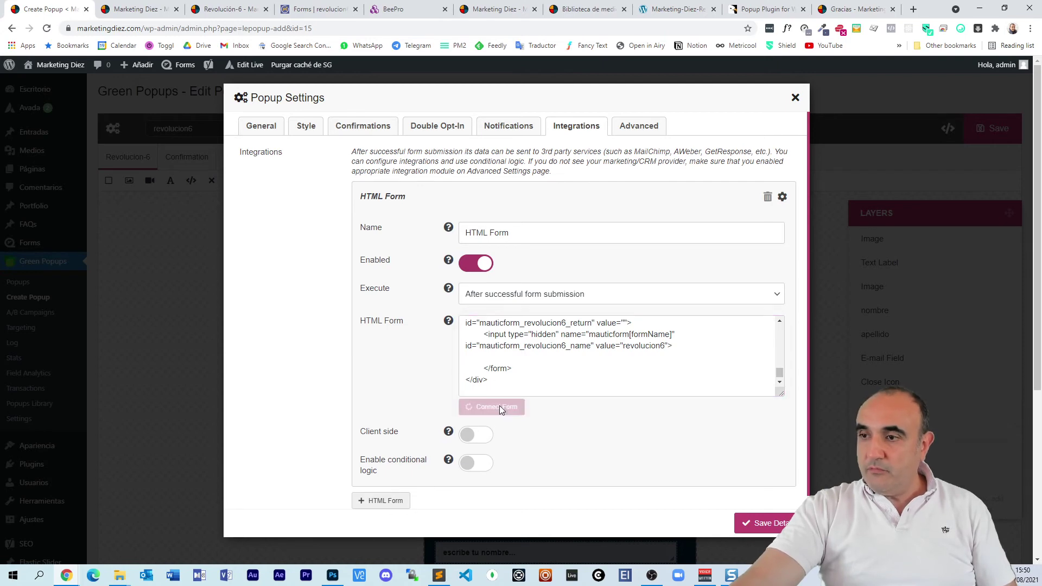
# Step: Map the Mautic fields nombre, apellido and email to the popup's nombre, apellido and E-mail Field values
pyautogui.scroll(-2, 425, 398)
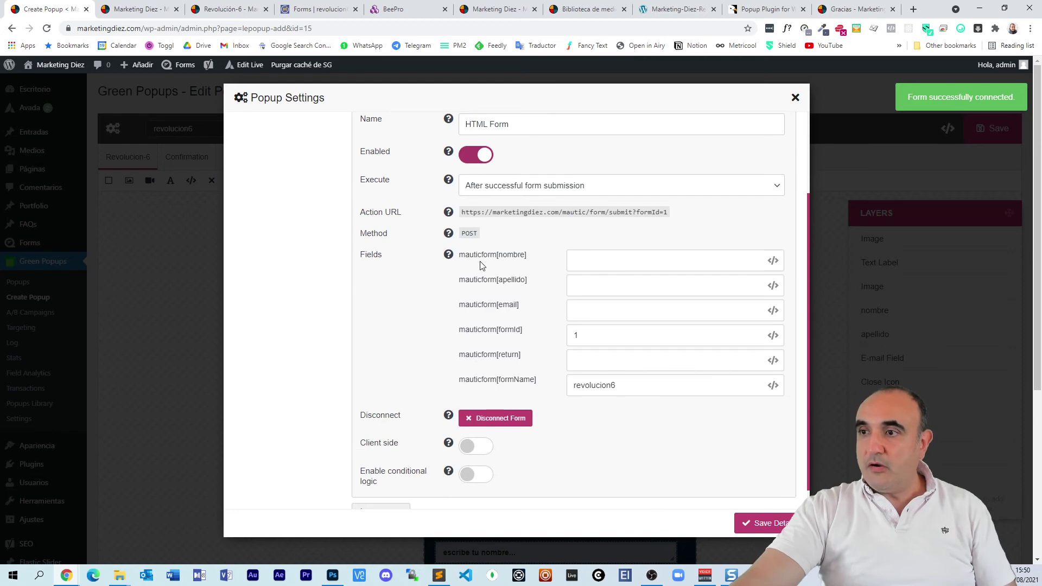
pyautogui.doubleClick(513, 257)
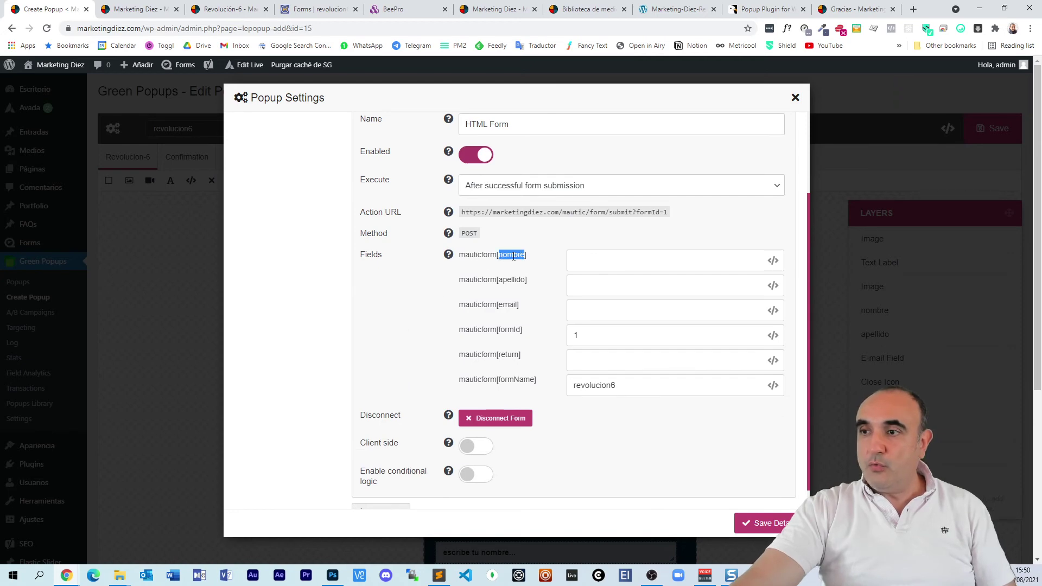
pyautogui.moveTo(465, 259); pyautogui.dragTo(596, 254)
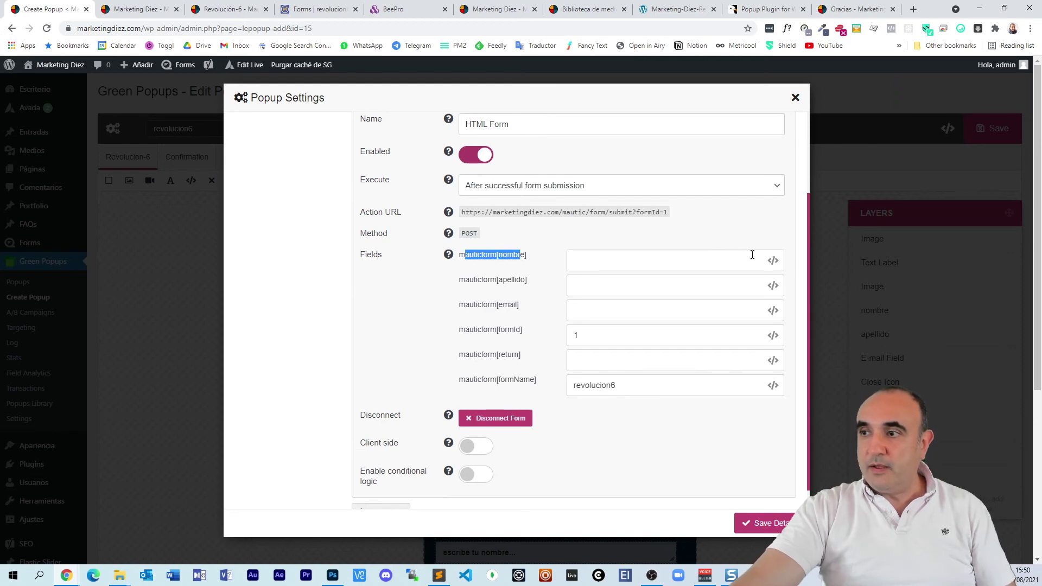
pyautogui.click(774, 261)
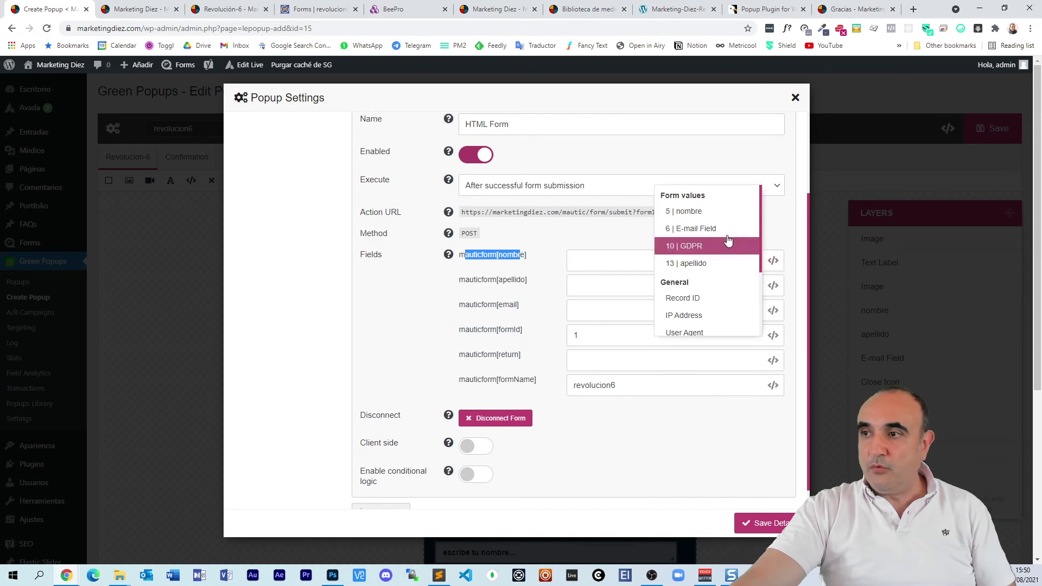
pyautogui.click(711, 212)
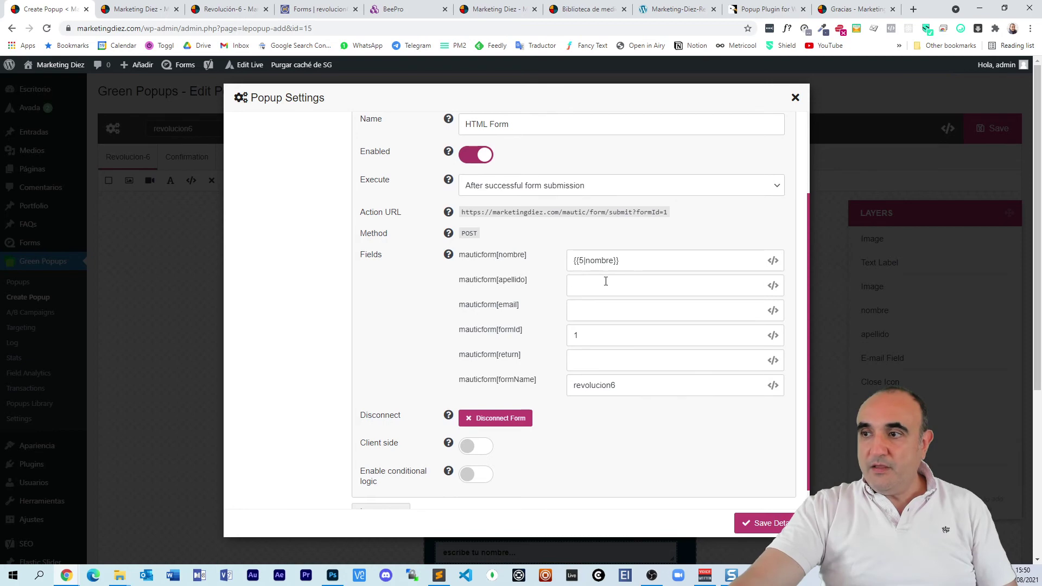
pyautogui.click(773, 286)
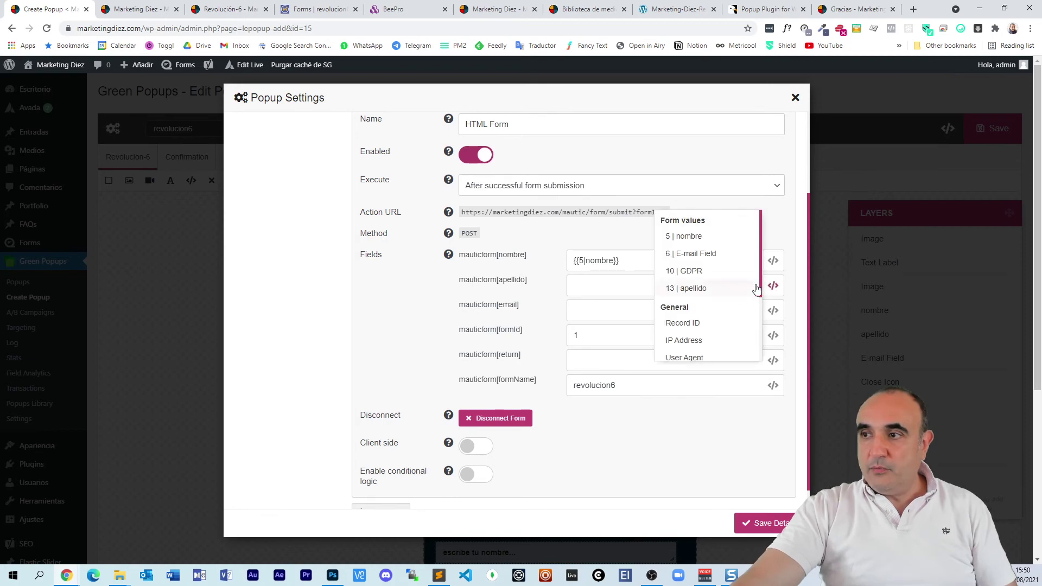
pyautogui.click(717, 291)
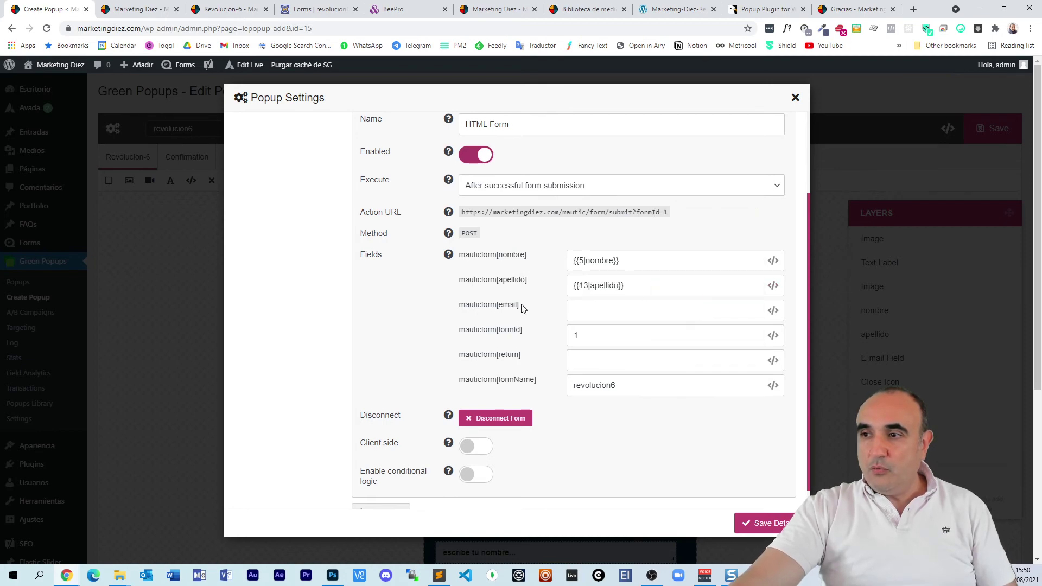
pyautogui.click(773, 310)
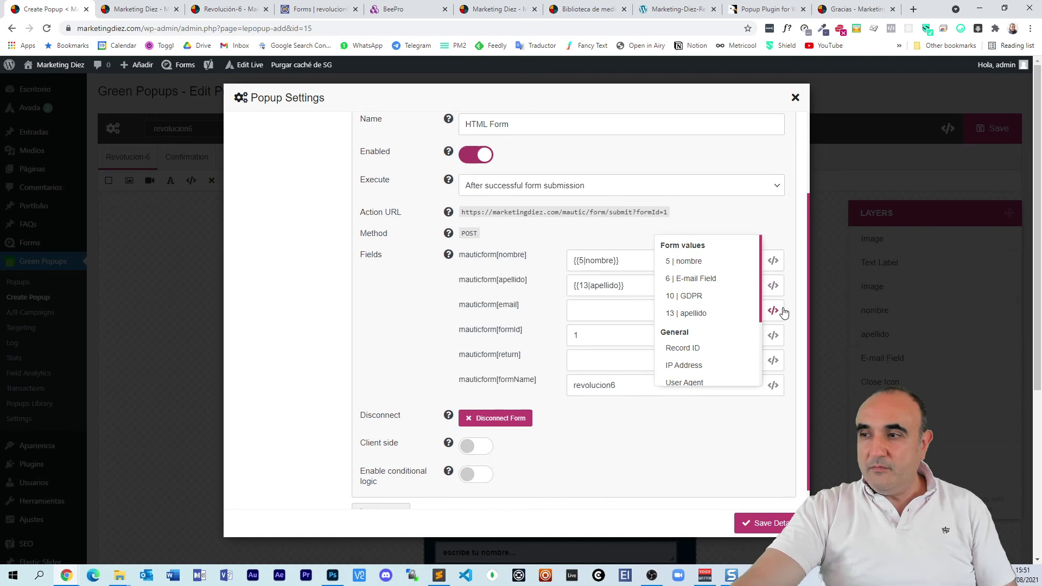
pyautogui.click(727, 282)
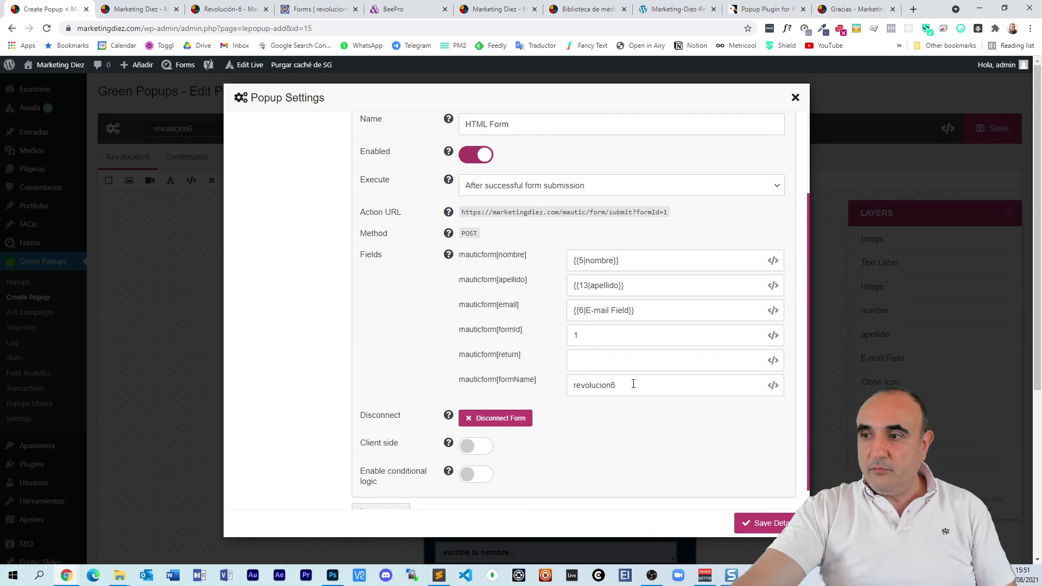
# Step: Enable client-side submission to a Hidden iframe, then save the integration and the popup
pyautogui.scroll(-1, 369, 353)
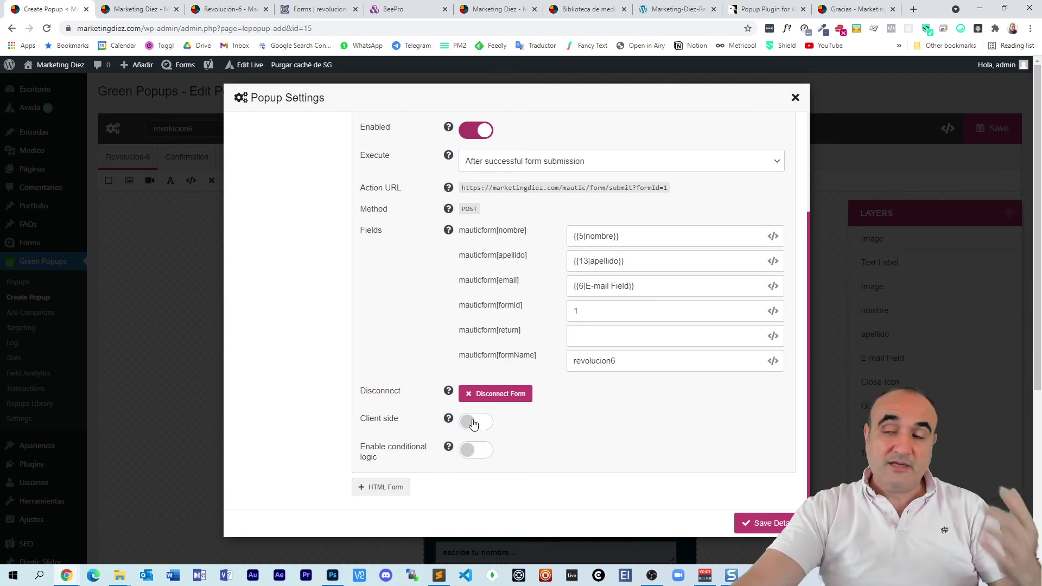
pyautogui.click(473, 422)
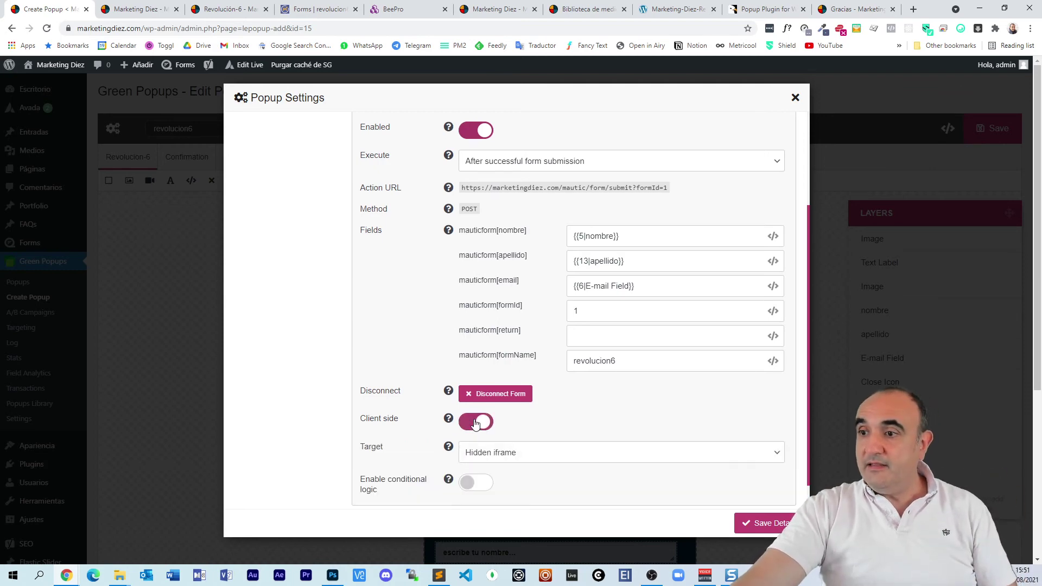
pyautogui.scroll(-1, 542, 418)
pyautogui.click(535, 419)
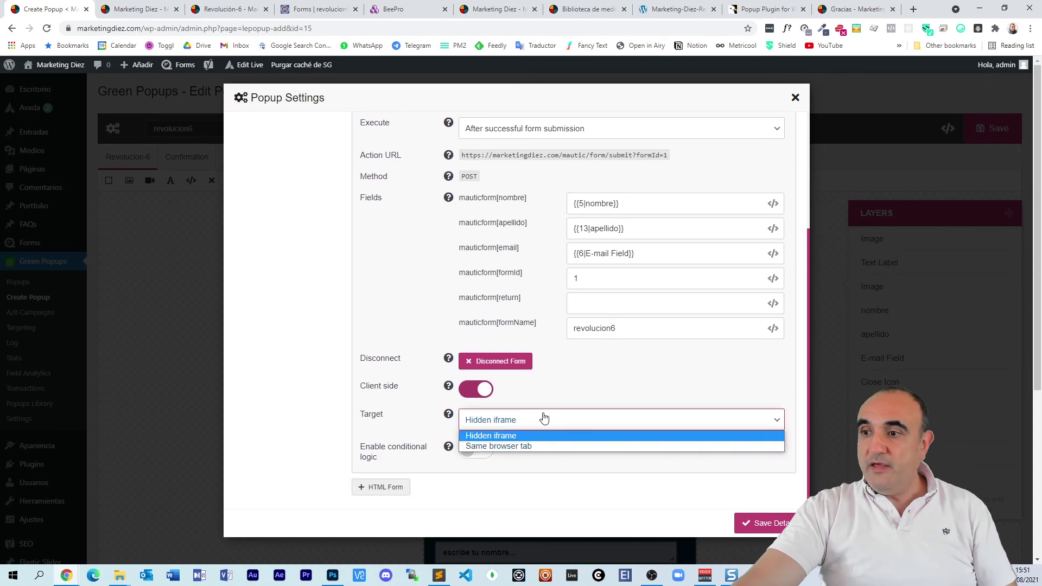
pyautogui.click(543, 416)
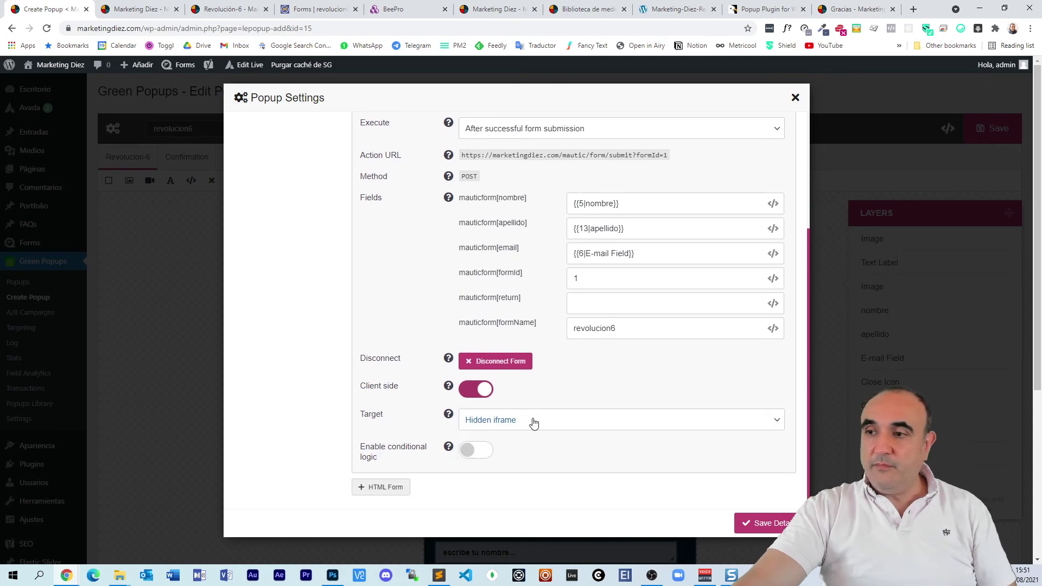
pyautogui.click(767, 524)
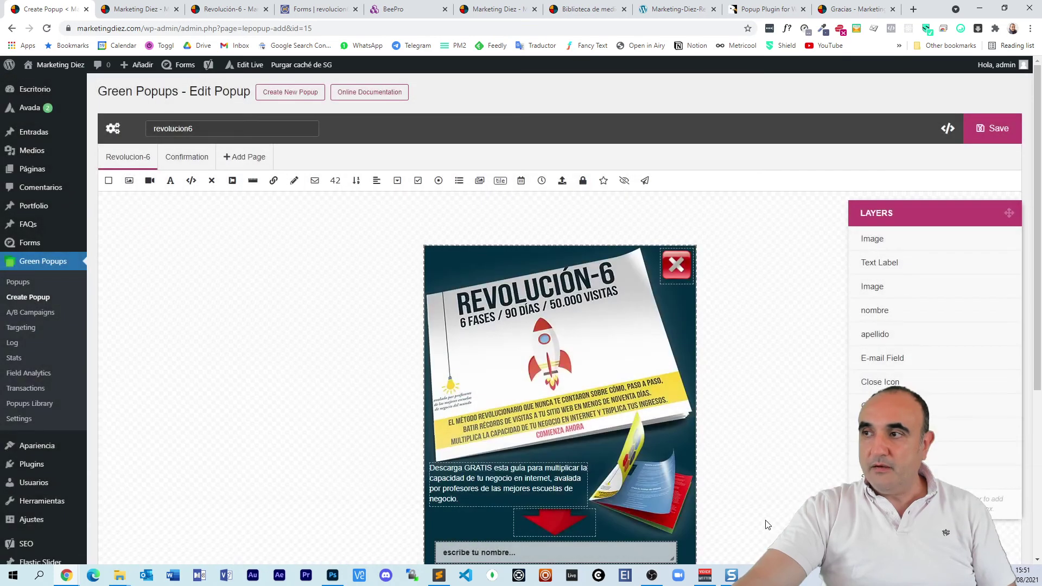
pyautogui.click(972, 136)
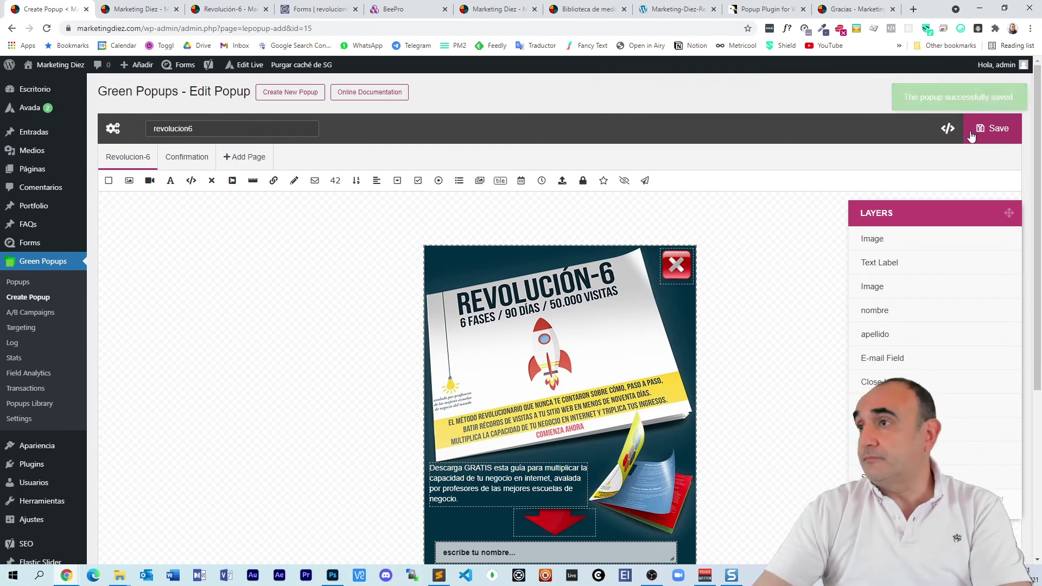
pyautogui.click(231, 8)
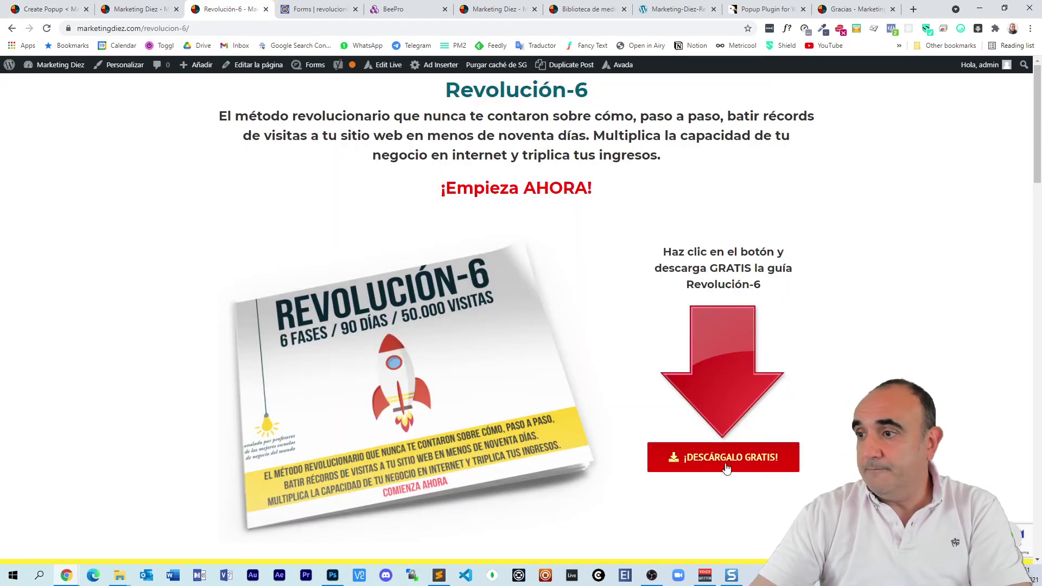
# Step: Test the ¡DESCÁRGALO GRATIS! button and close the extra Marketing Diez tab
pyautogui.click(744, 460)
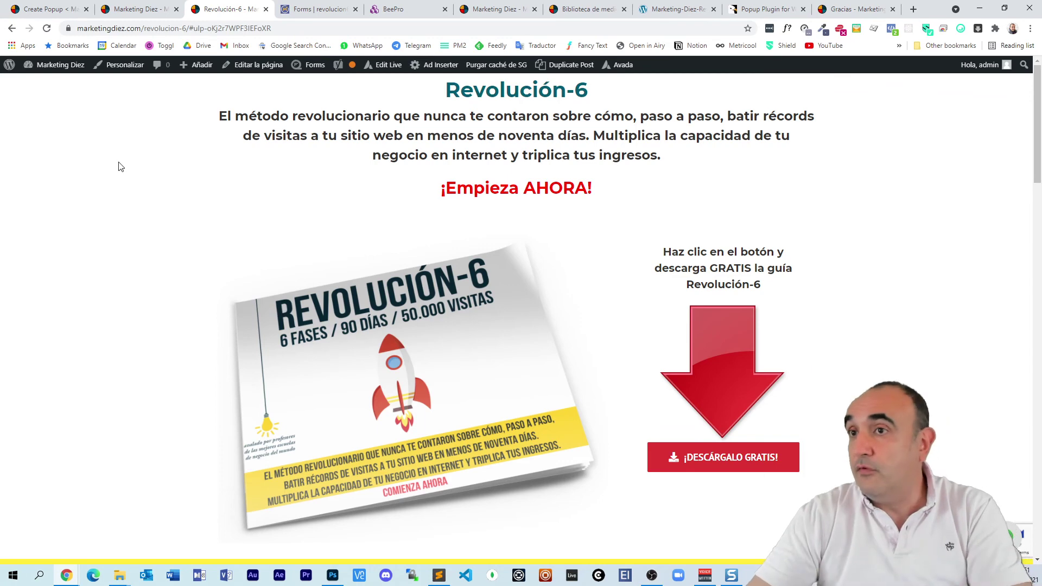
pyautogui.click(160, 9)
pyautogui.click(174, 9)
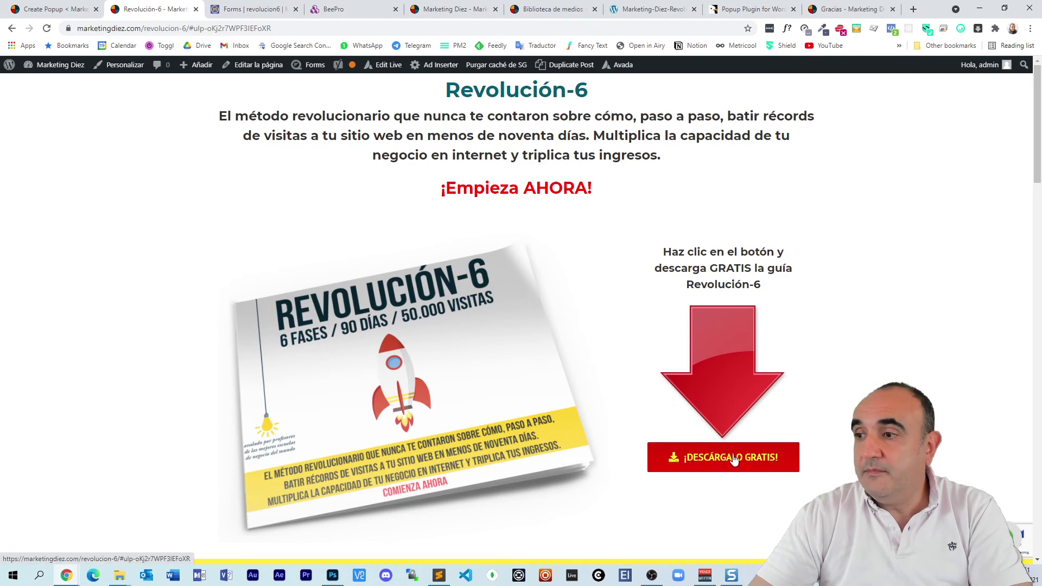
# Step: Open the Revolución-6 page editor in a new tab beside the popup editor
pyautogui.rightClick(253, 65)
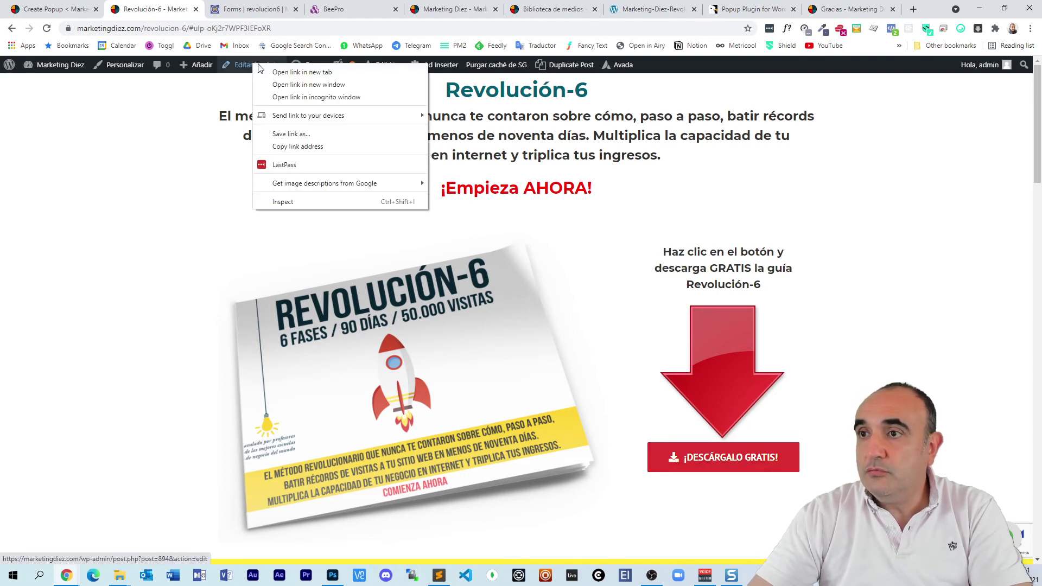
pyautogui.click(302, 73)
pyautogui.moveTo(244, 9); pyautogui.dragTo(160, 9)
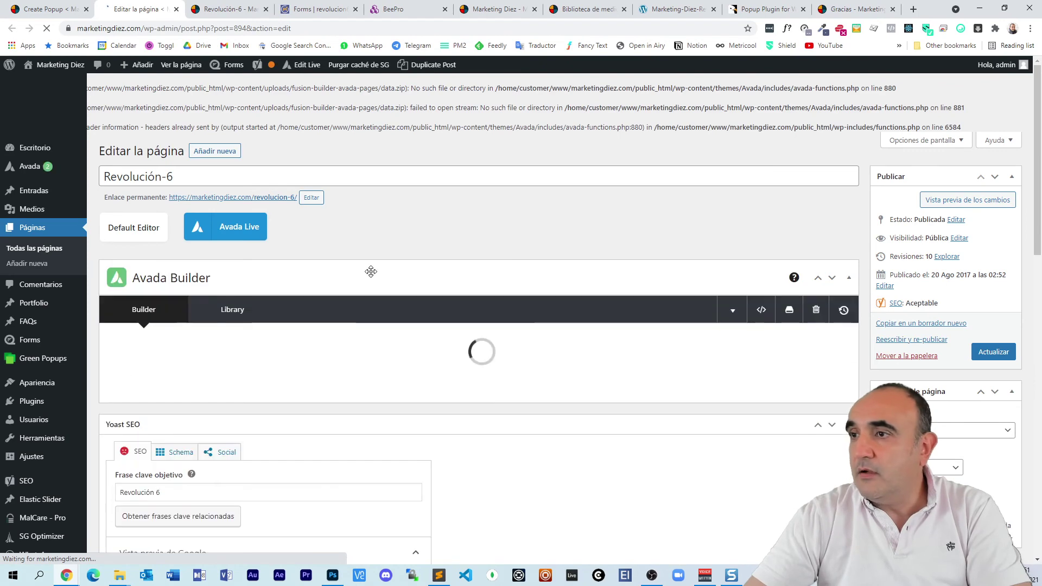
# Step: Scroll the Avada Builder layout to the download button column, then return to the popup editor
pyautogui.scroll(-3, 359, 254)
pyautogui.scroll(-6, 357, 254)
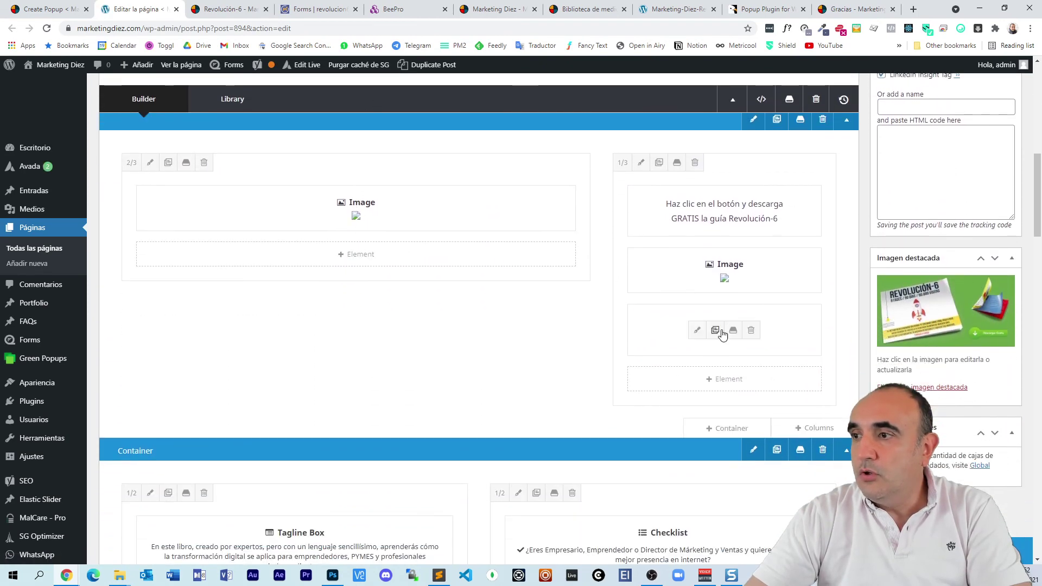
pyautogui.moveTo(685, 329)
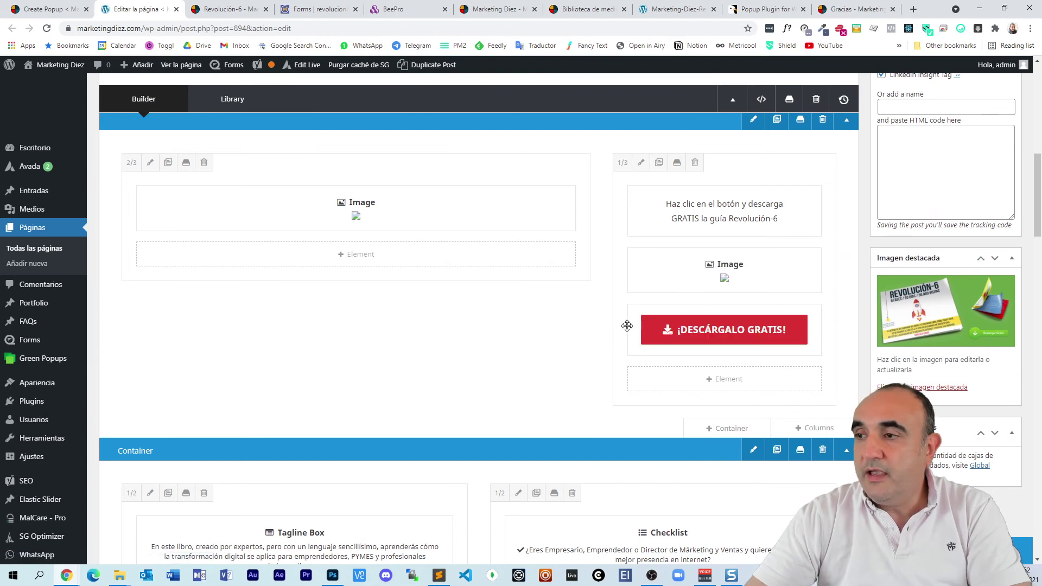
pyautogui.click(48, 8)
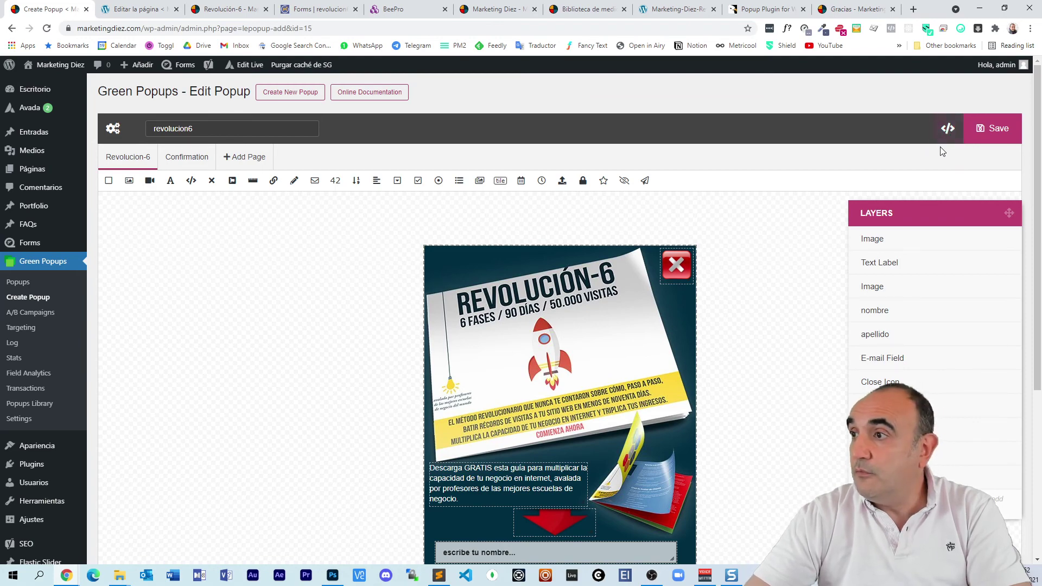
# Step: Copy the OnClick link #lepopup-revolucion6 from the popup's How To Use dialog
pyautogui.click(949, 129)
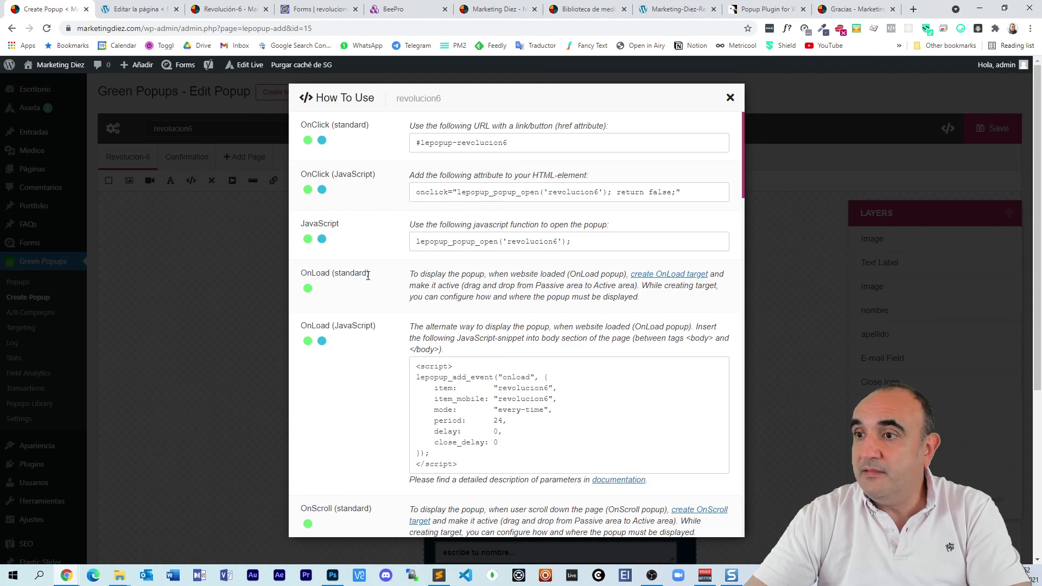
pyautogui.scroll(-10, 400, 355)
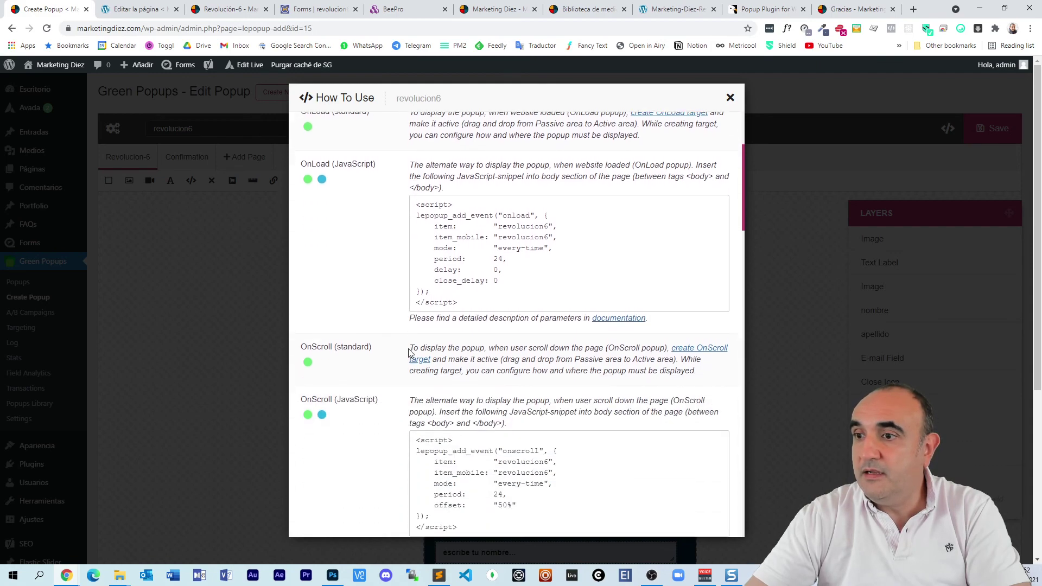
pyautogui.scroll(-3, 400, 355)
pyautogui.scroll(20, 396, 360)
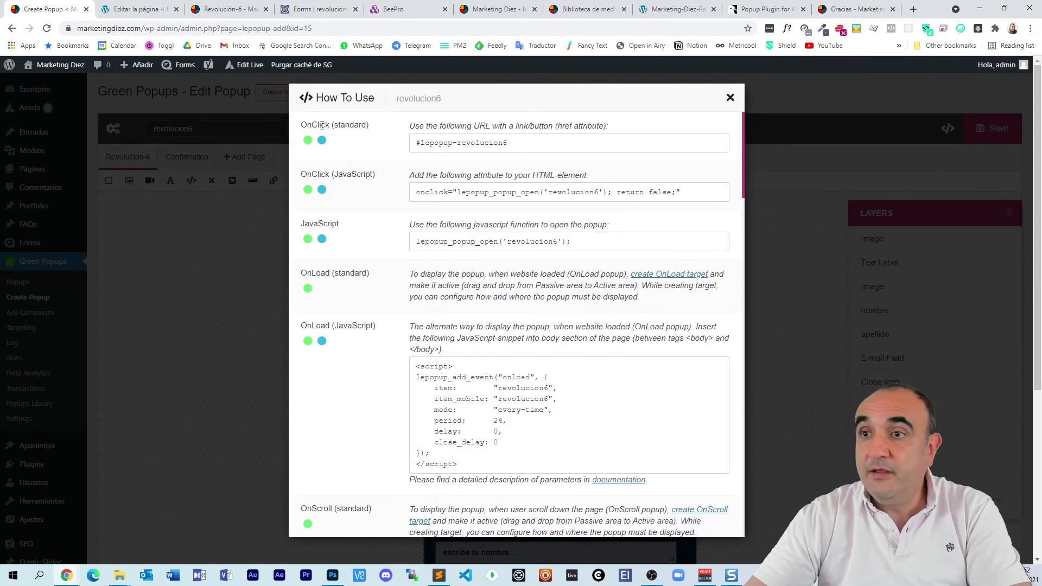
pyautogui.moveTo(507, 142); pyautogui.dragTo(403, 144)
pyautogui.rightClick(443, 144)
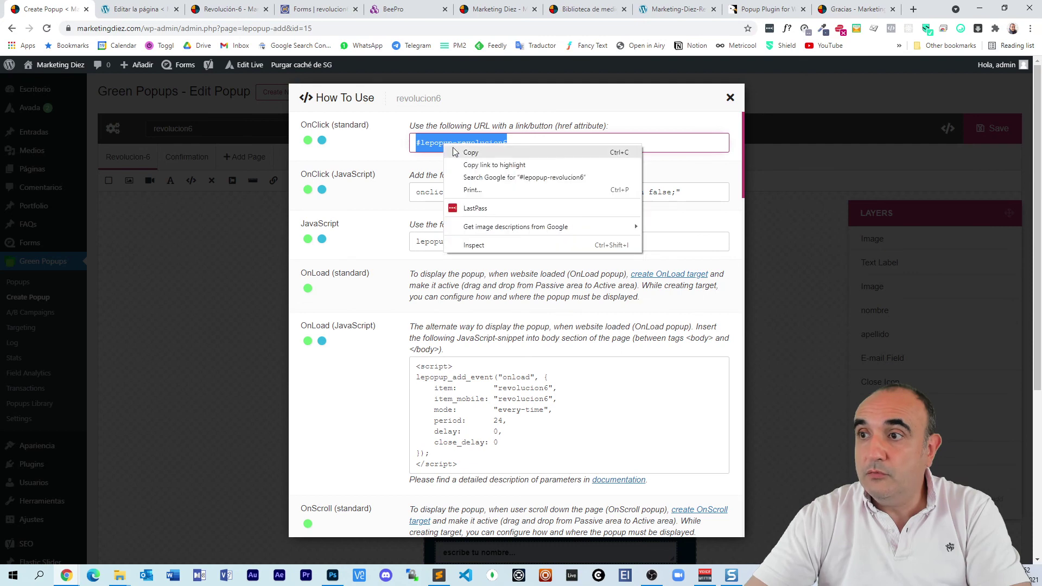
pyautogui.click(463, 151)
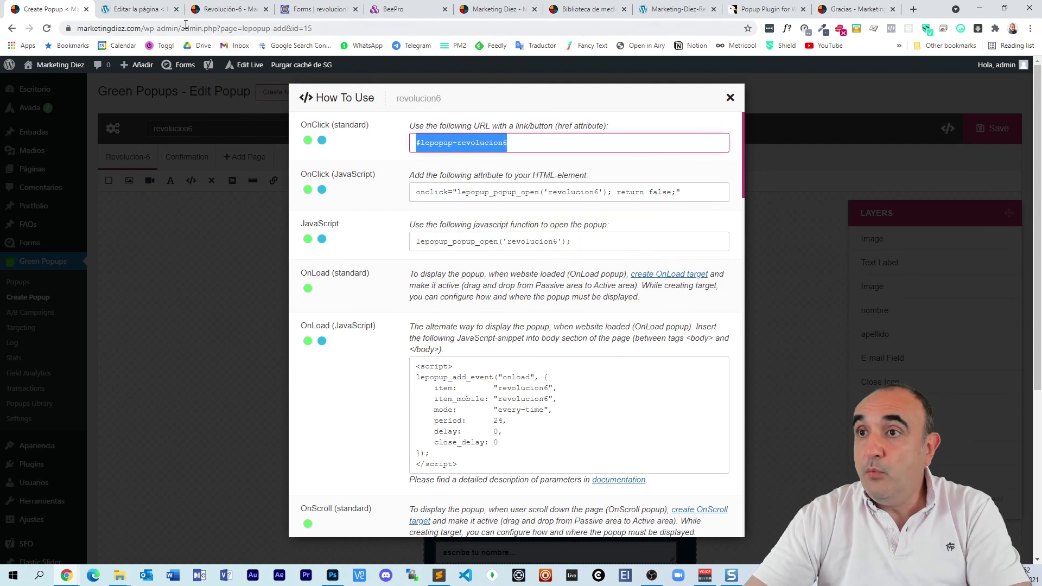
pyautogui.click(153, 9)
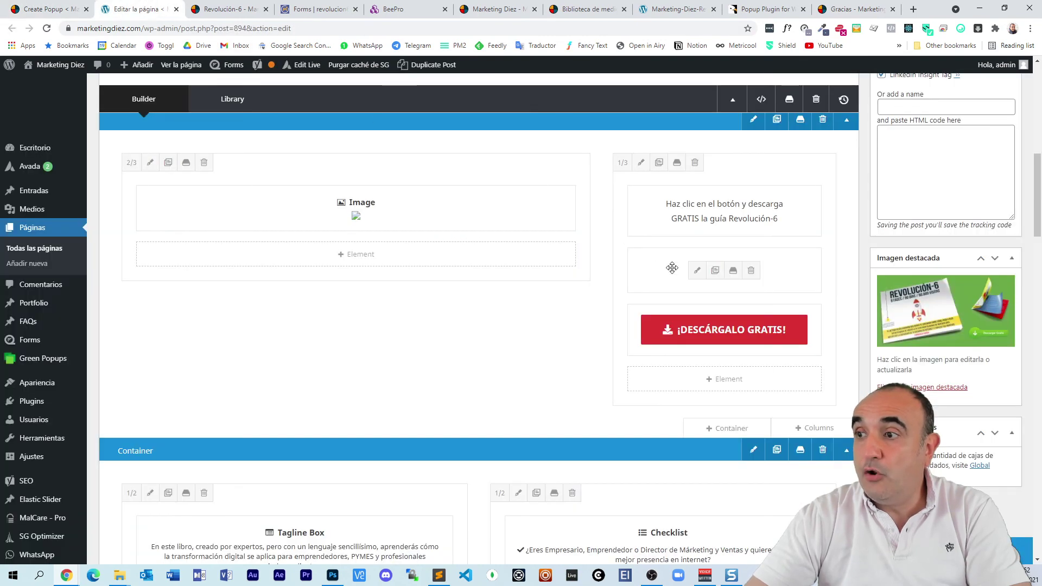
# Step: Change the ¡DESCÁRGALO GRATIS! button URL to #lepopup-revolucion6 and save it
pyautogui.click(698, 330)
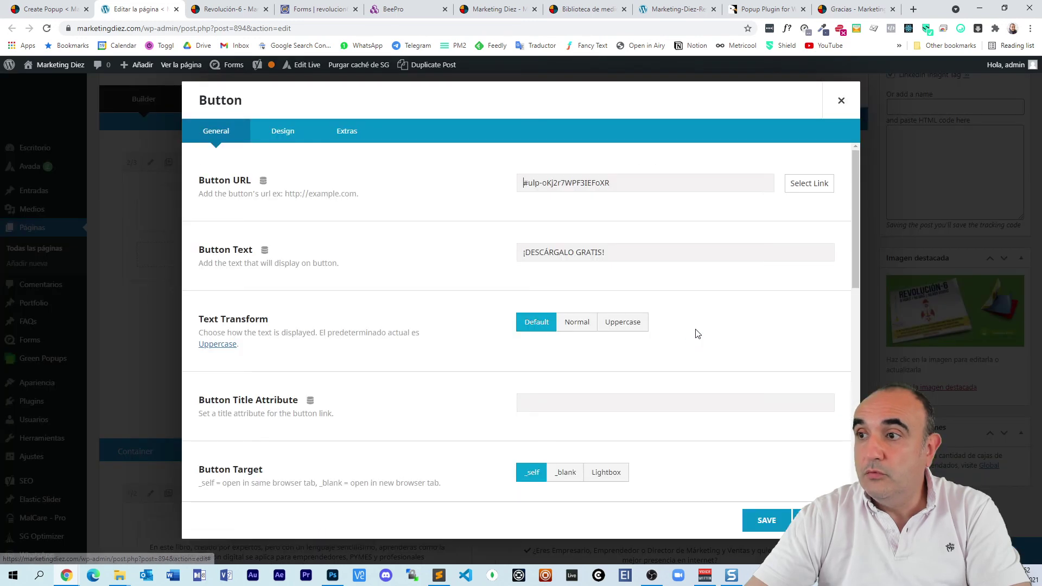
pyautogui.moveTo(614, 185); pyautogui.dragTo(498, 186)
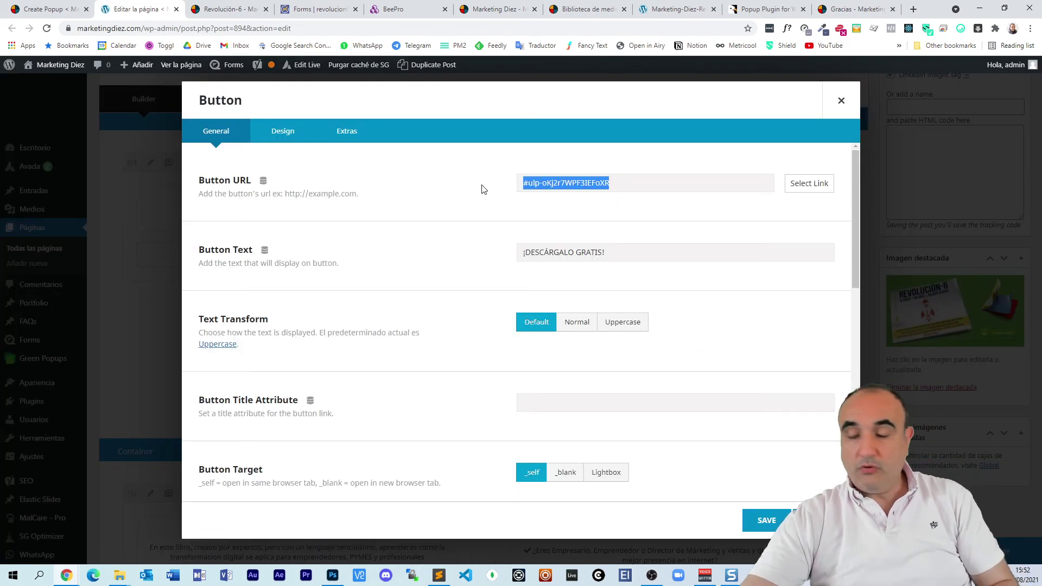
pyautogui.hotkey('ctrl', 'v')
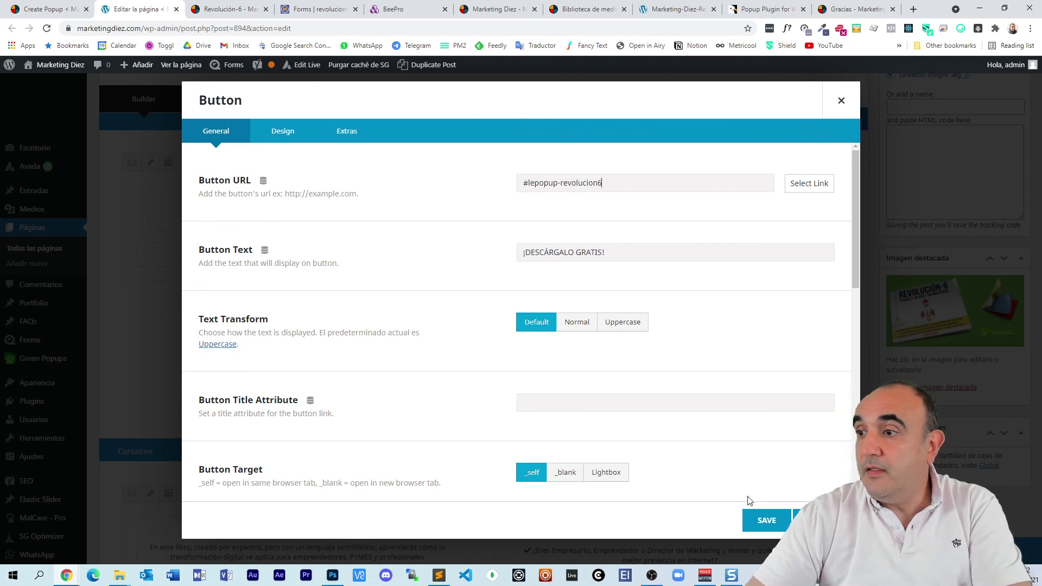
pyautogui.click(765, 519)
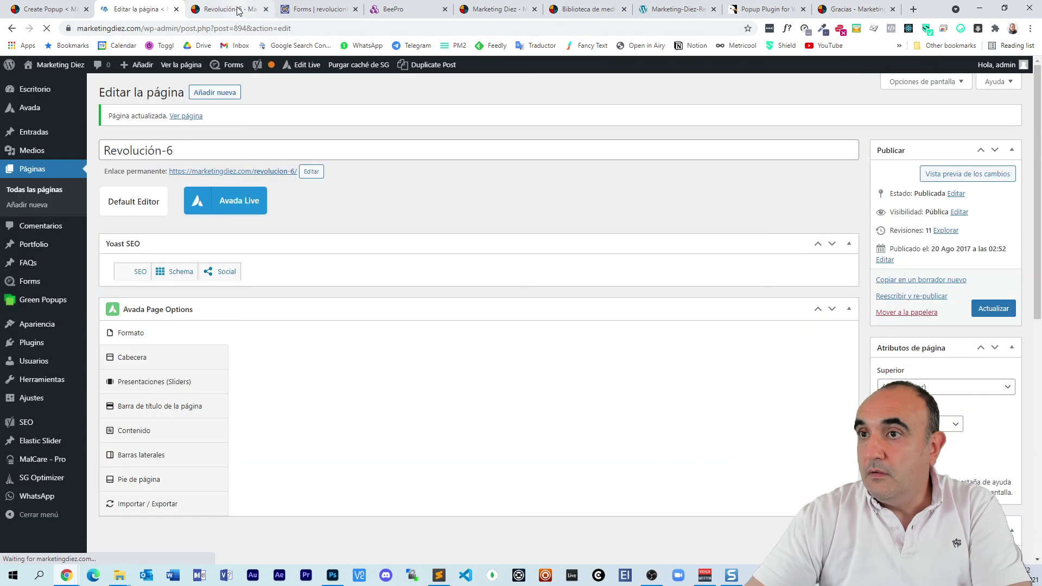
pyautogui.click(237, 11)
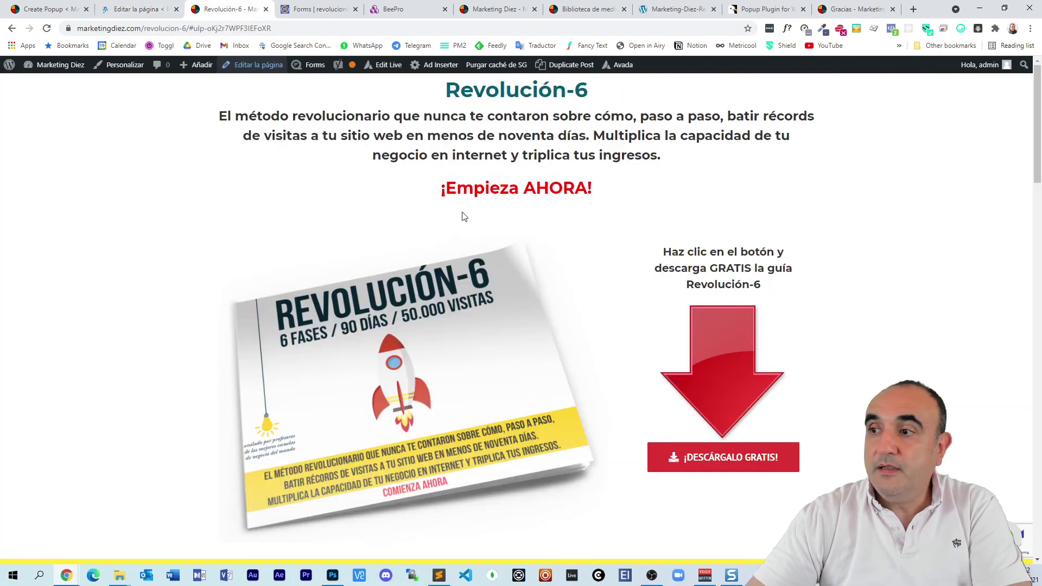
pyautogui.click(47, 29)
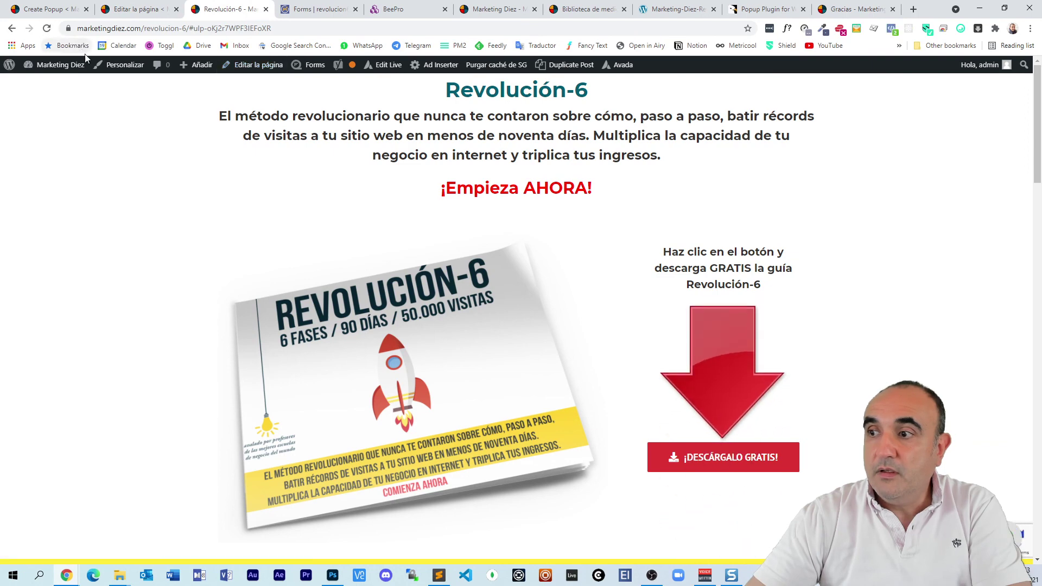
pyautogui.click(731, 454)
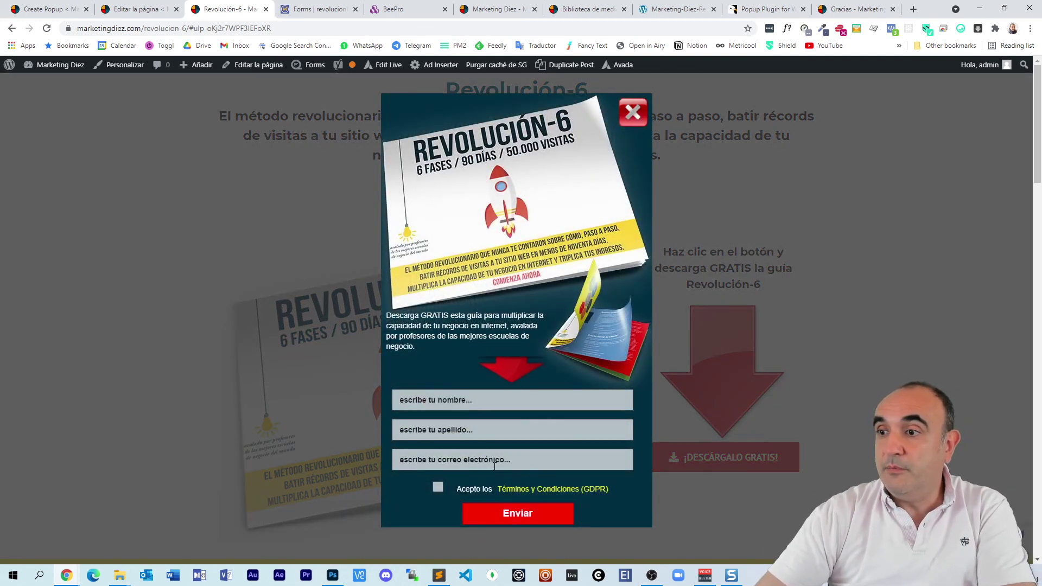
pyautogui.click(633, 112)
pyautogui.scroll(-20, 332, 323)
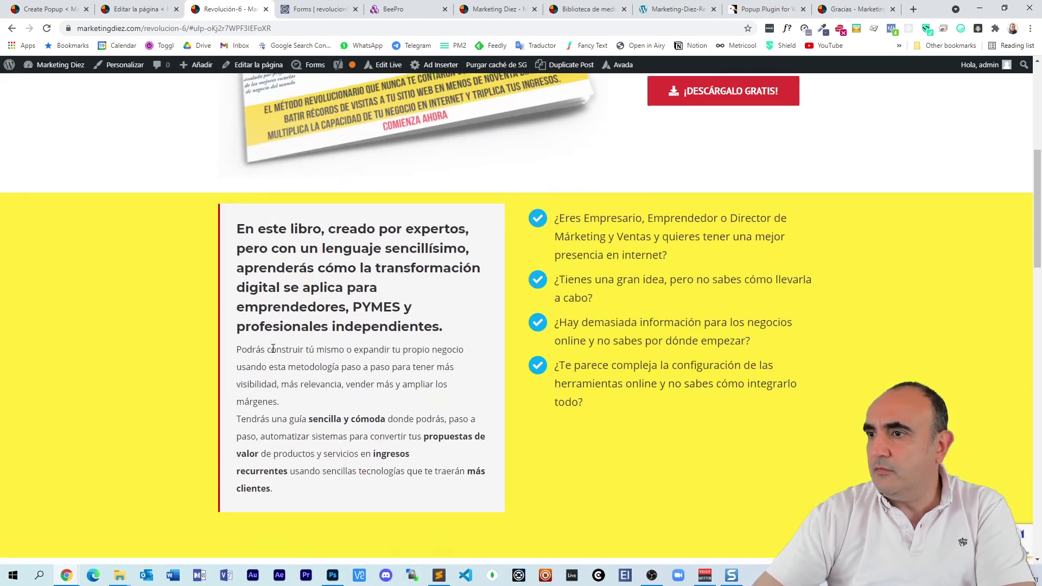
pyautogui.scroll(20, 251, 334)
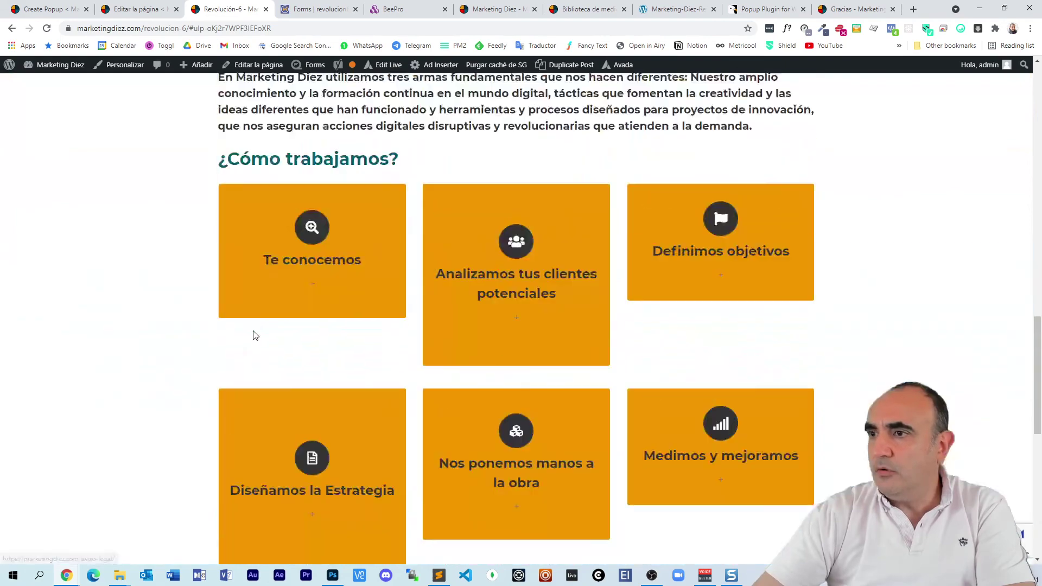